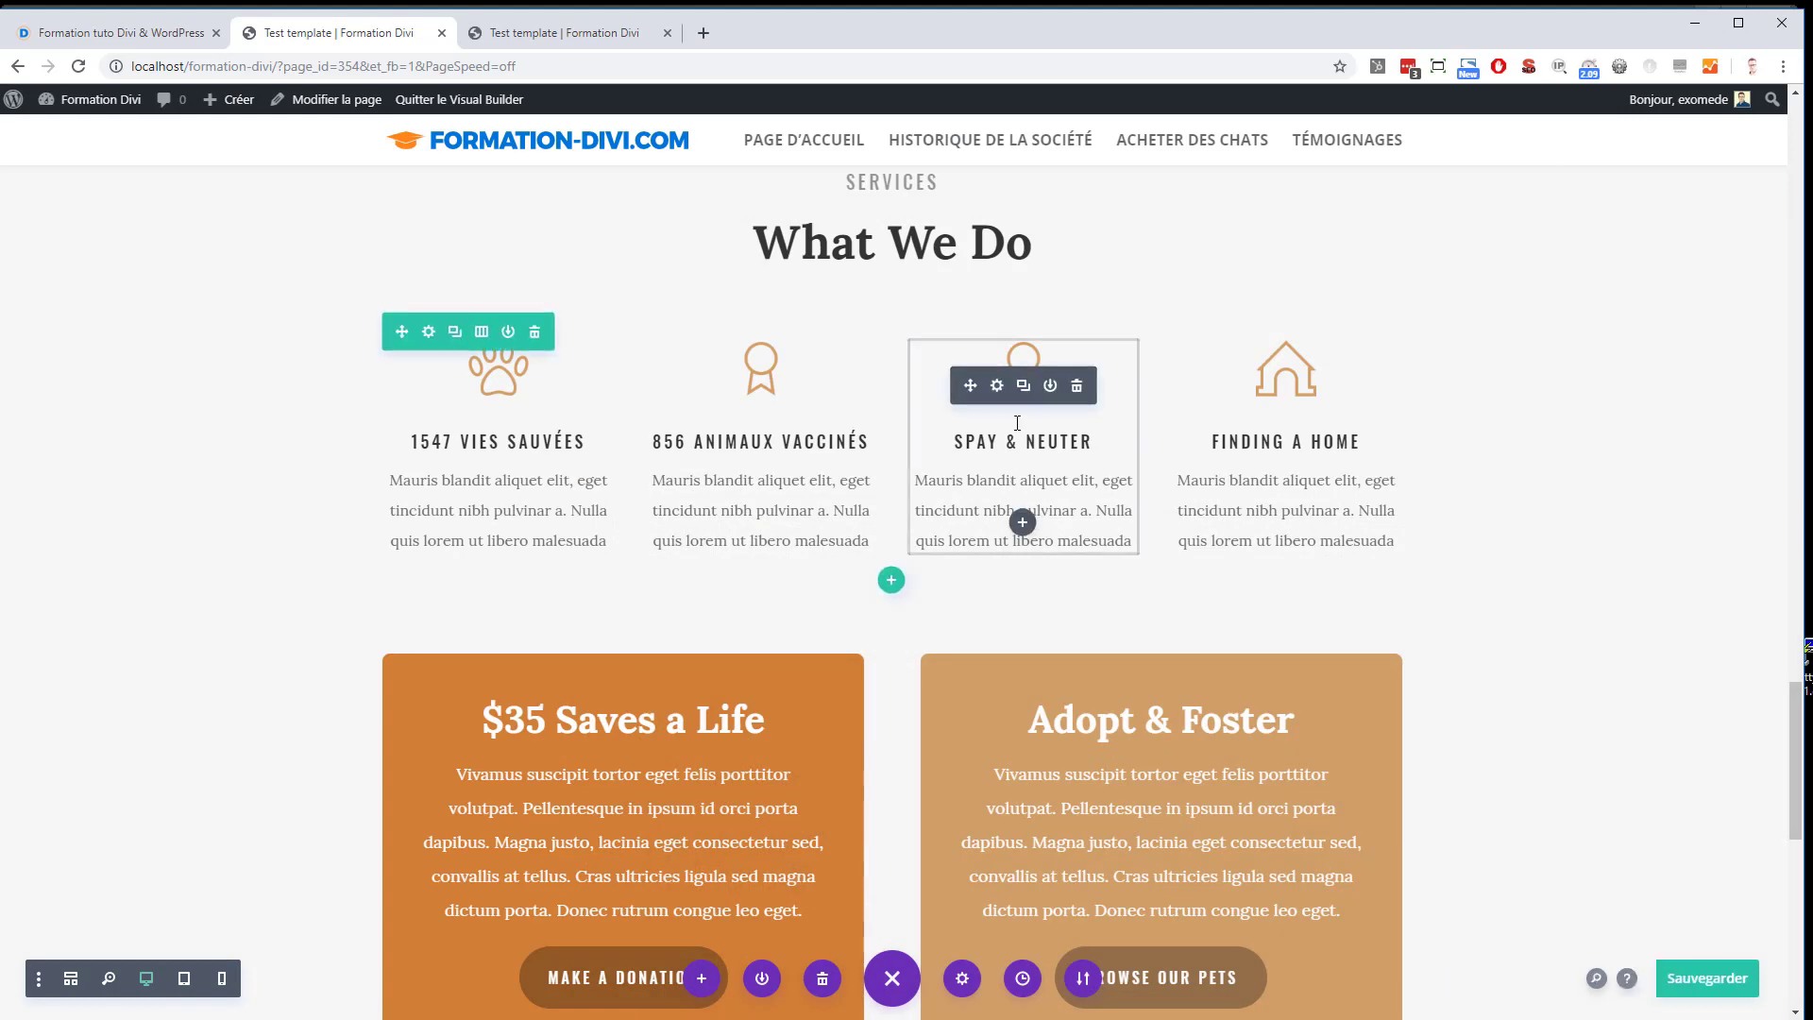
# Retitle the "Spay & Neuter" blurb as "298 animaux soignés" and save the module settings
pyautogui.click(1004, 392)
pyautogui.tripleClick(160, 314)
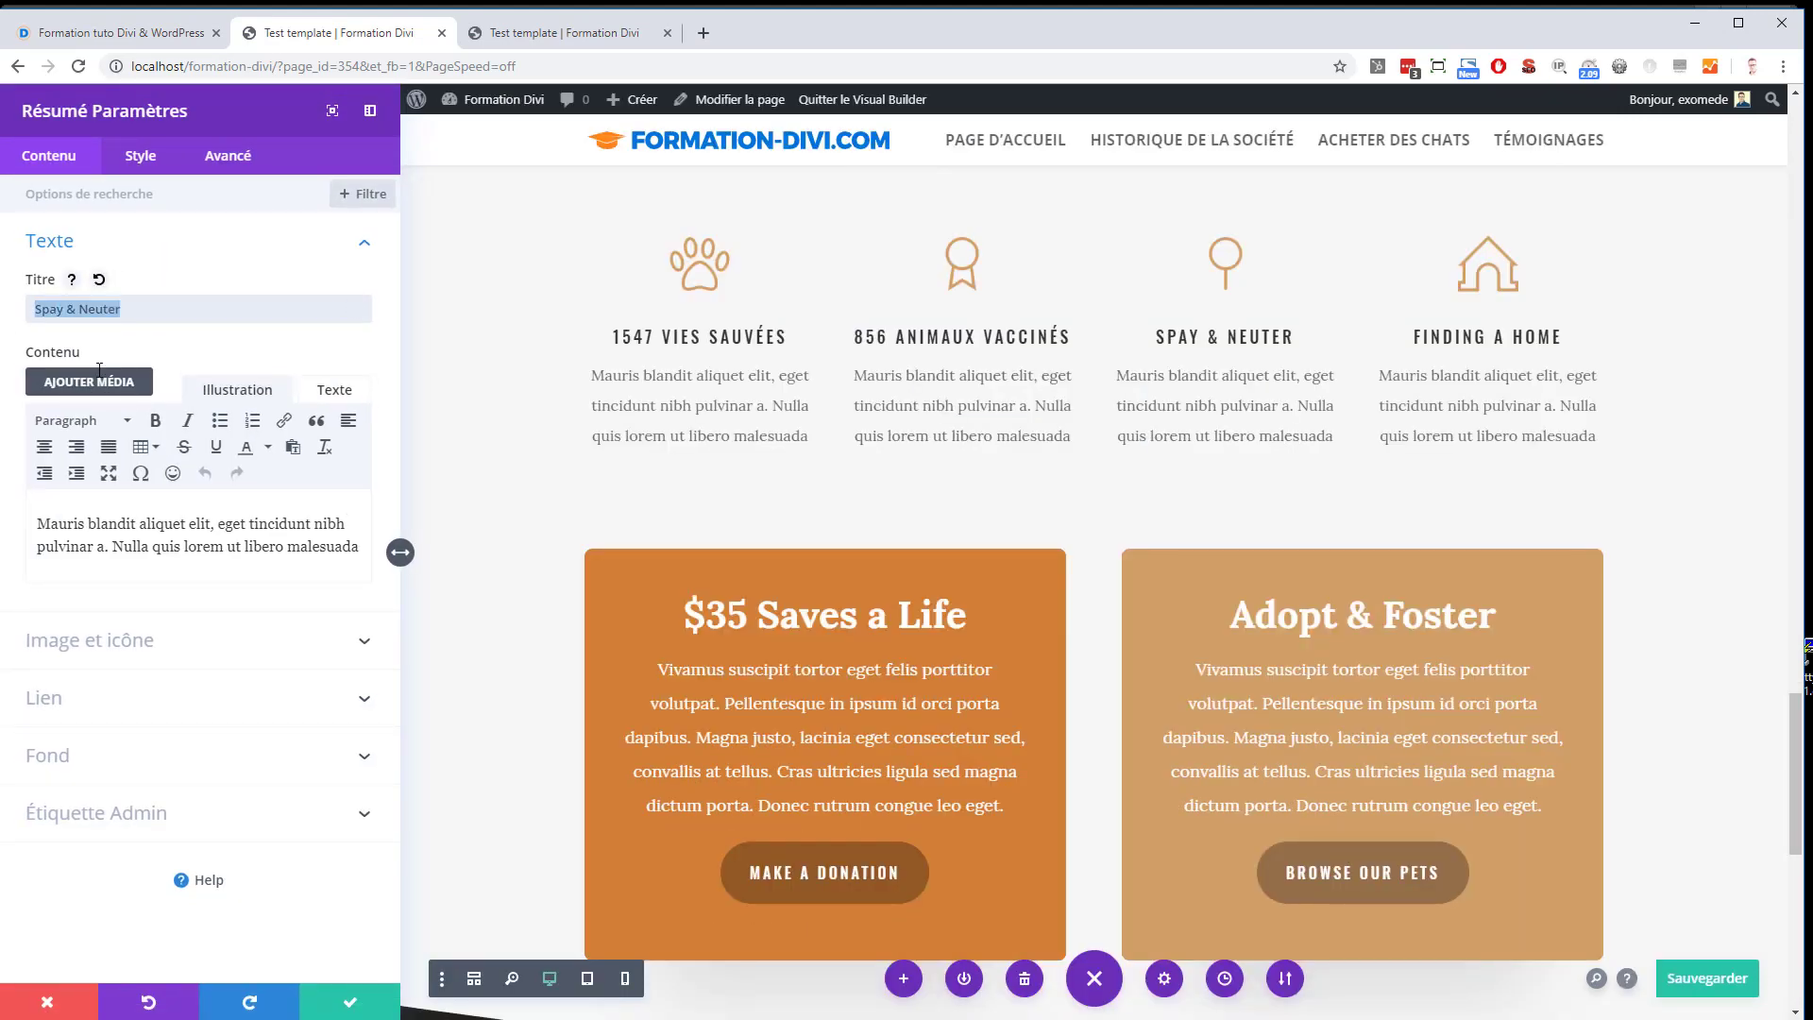
pyautogui.write('298 animaux soignés')
pyautogui.click(367, 997)
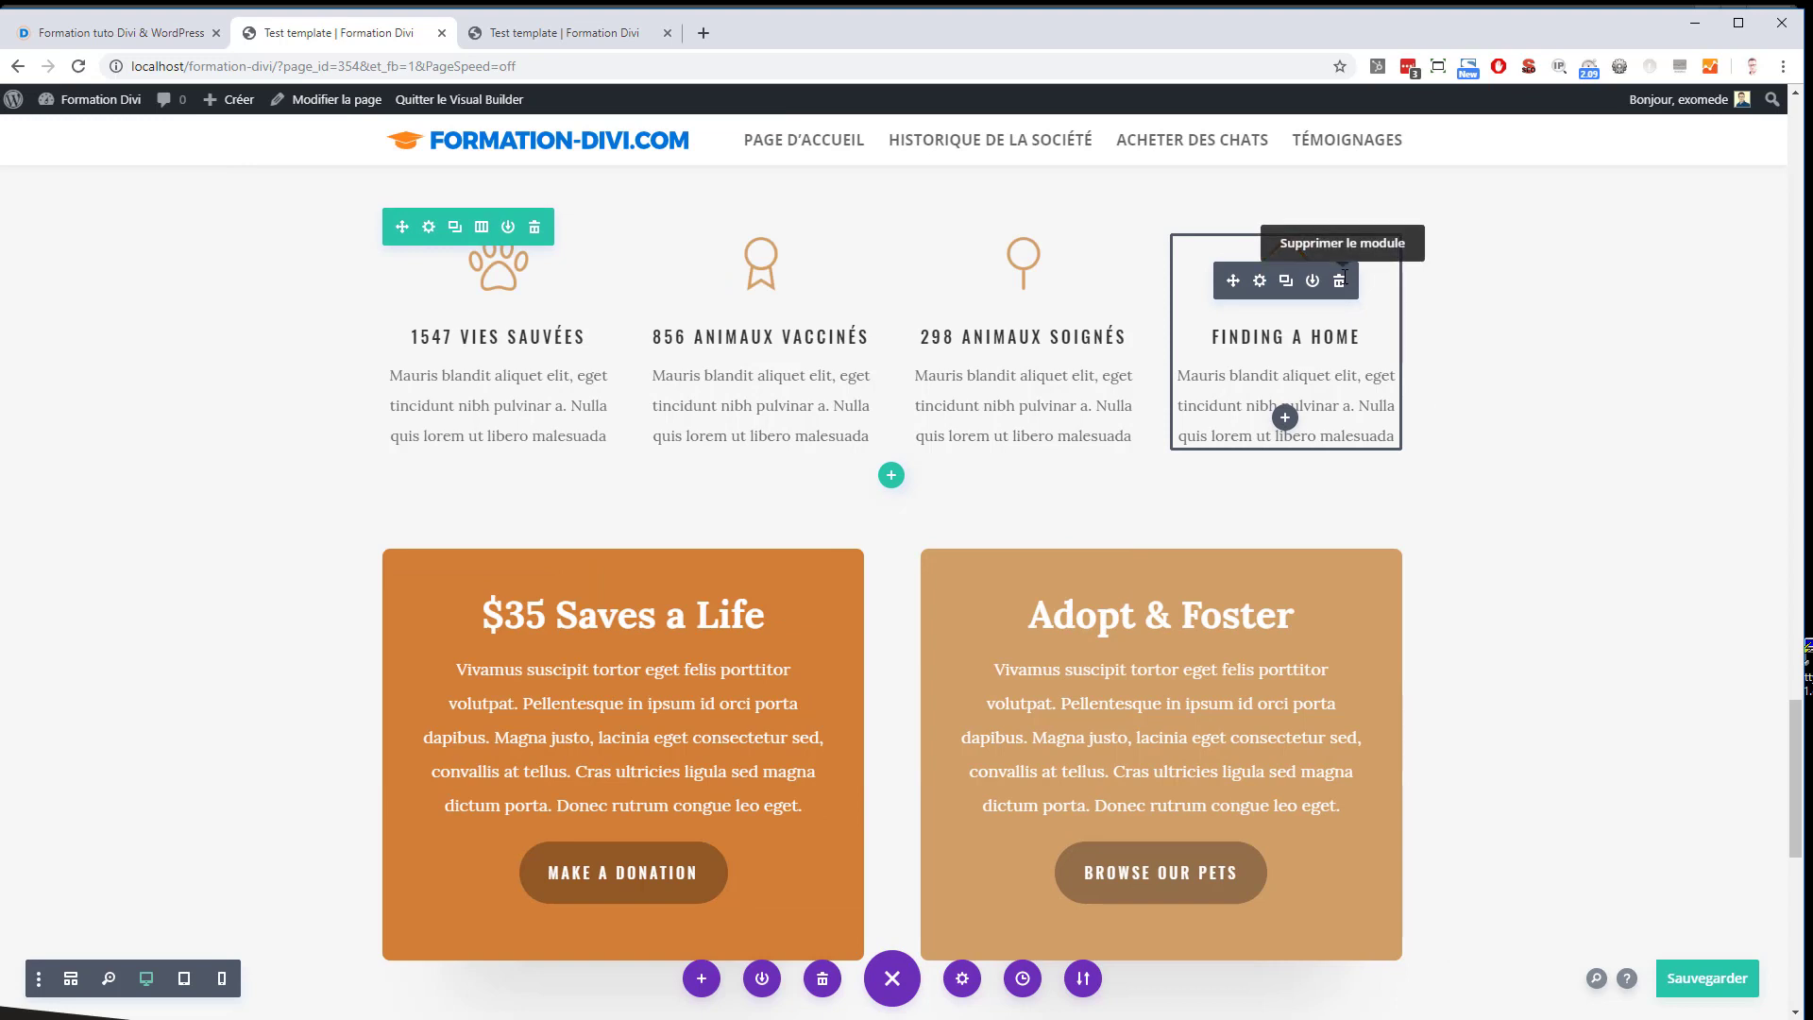
# Examine the image and icon settings of the "1547 vies sauvées" blurb, leaving its image as is
pyautogui.scroll(2, 1505, 336)
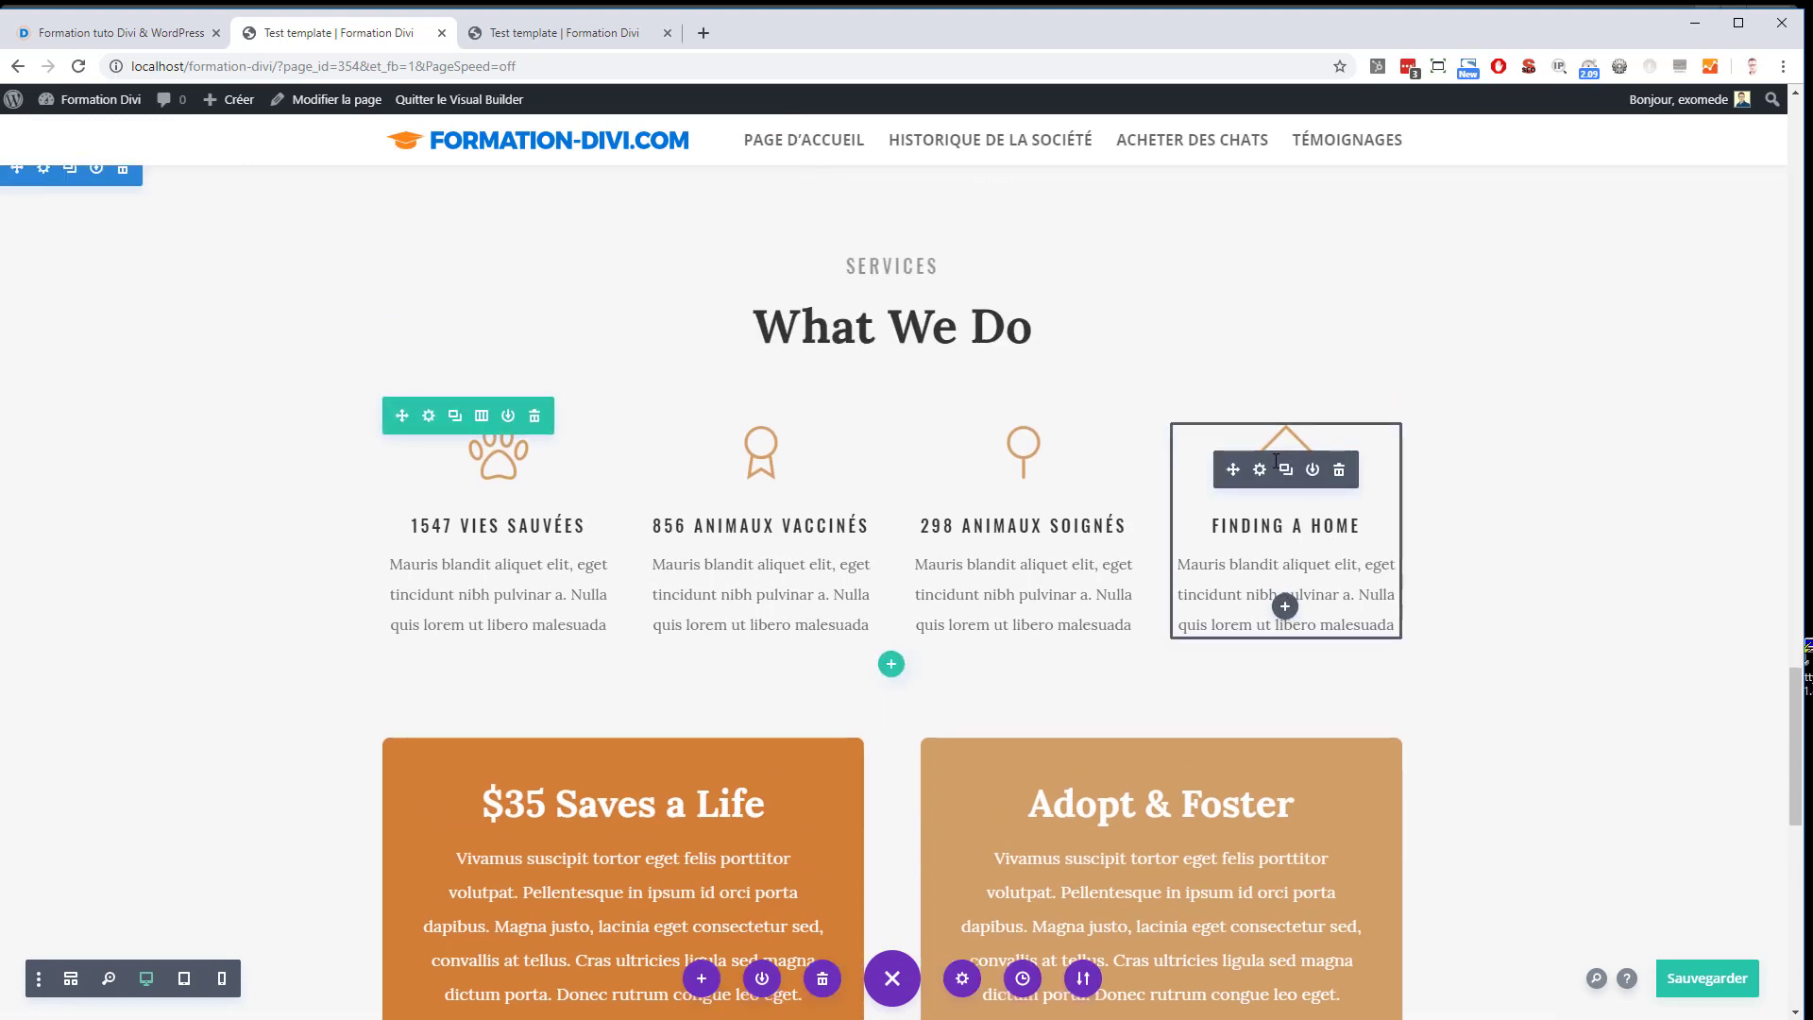
pyautogui.click(429, 416)
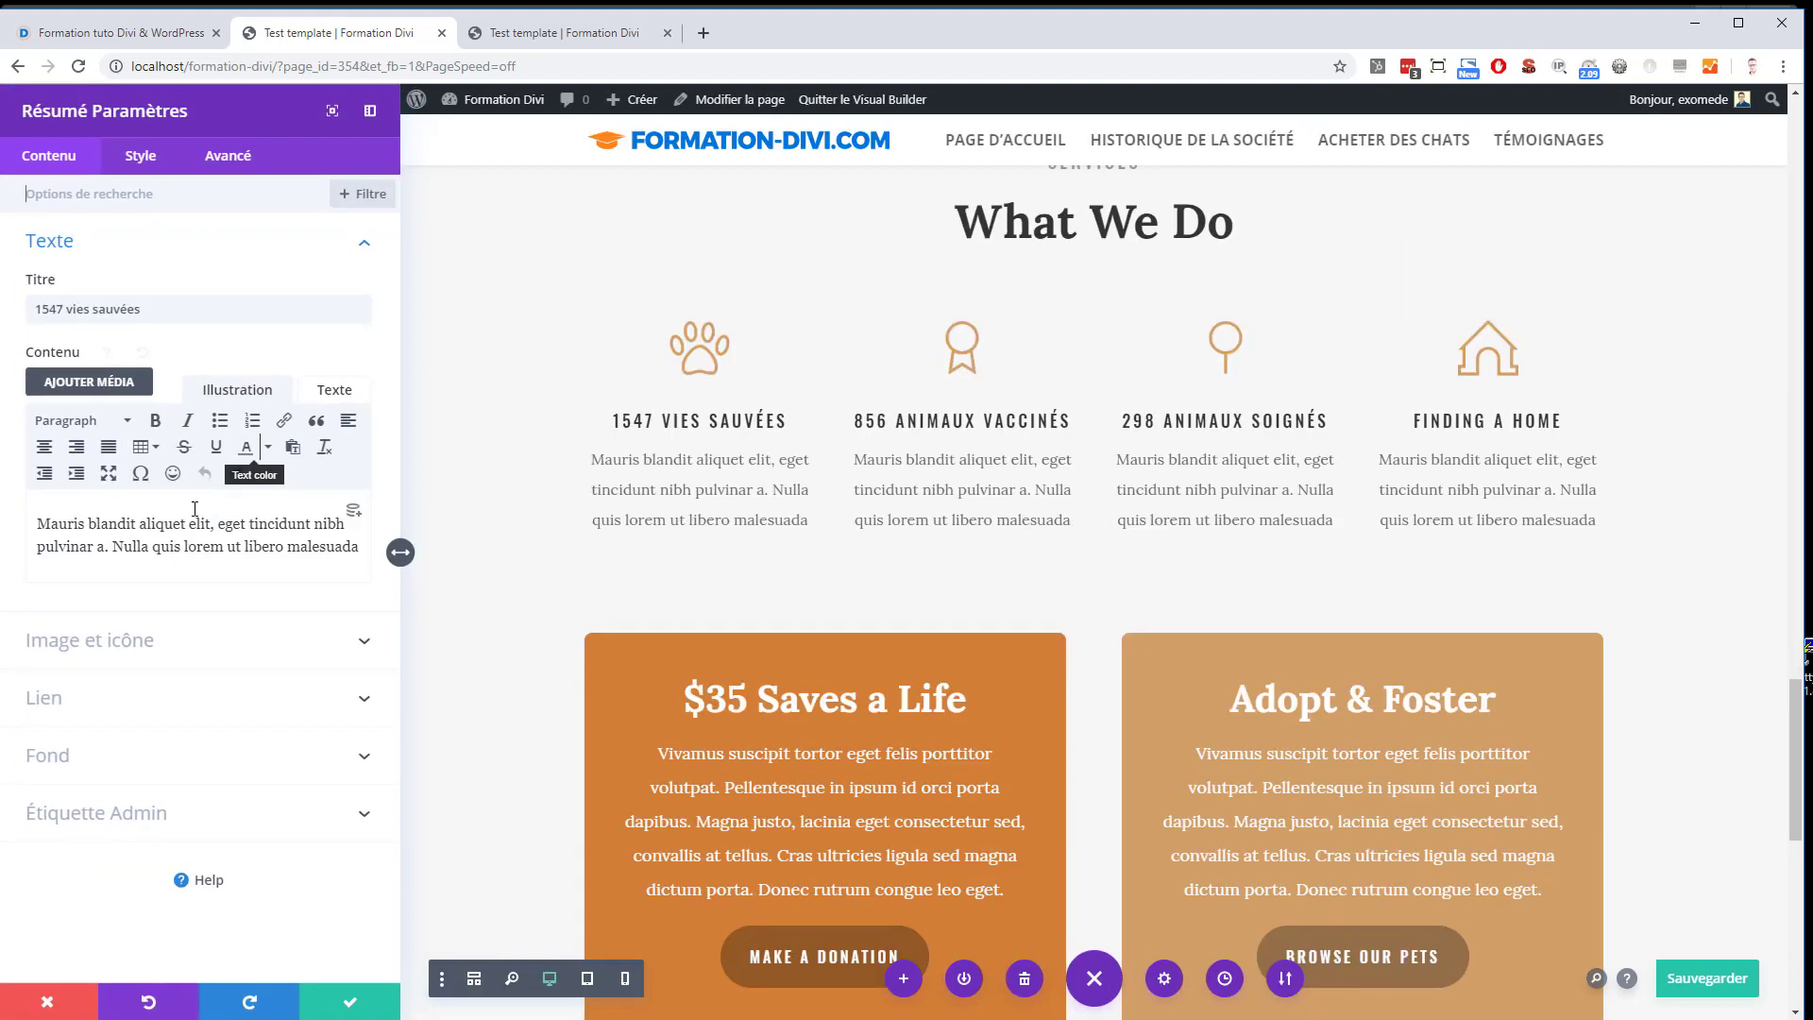
pyautogui.click(90, 640)
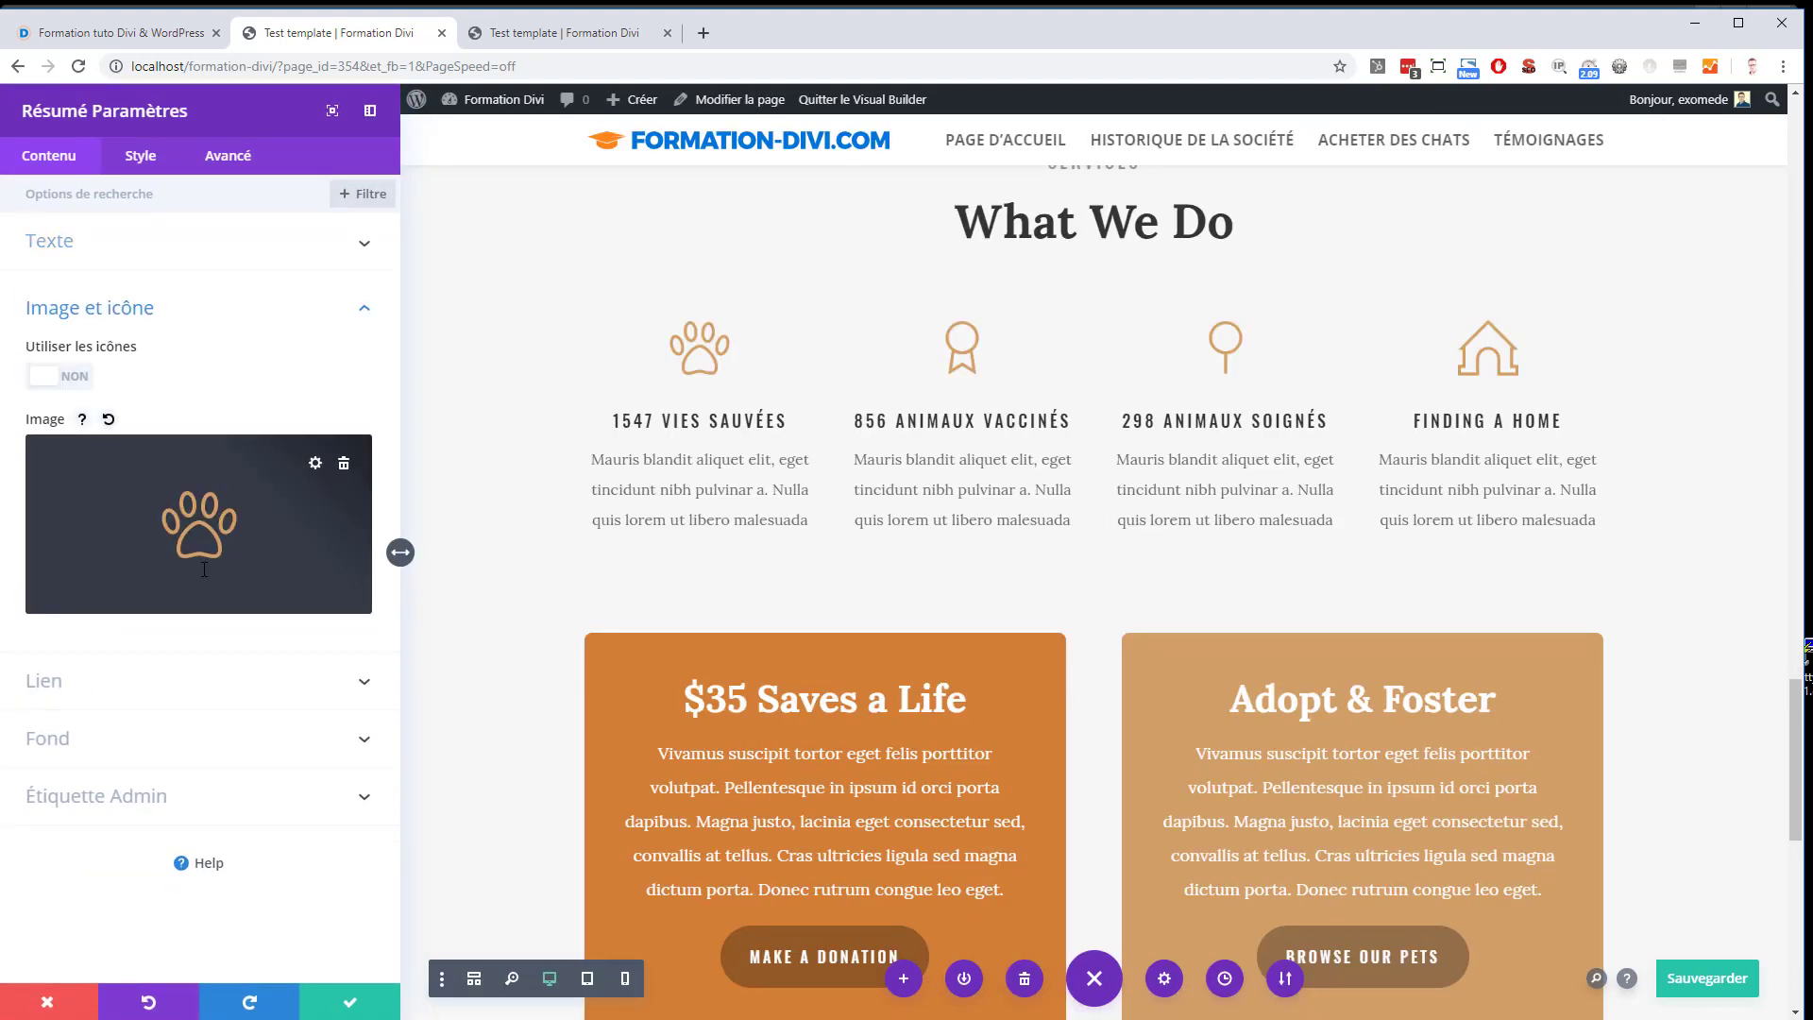
pyautogui.moveTo(229, 527)
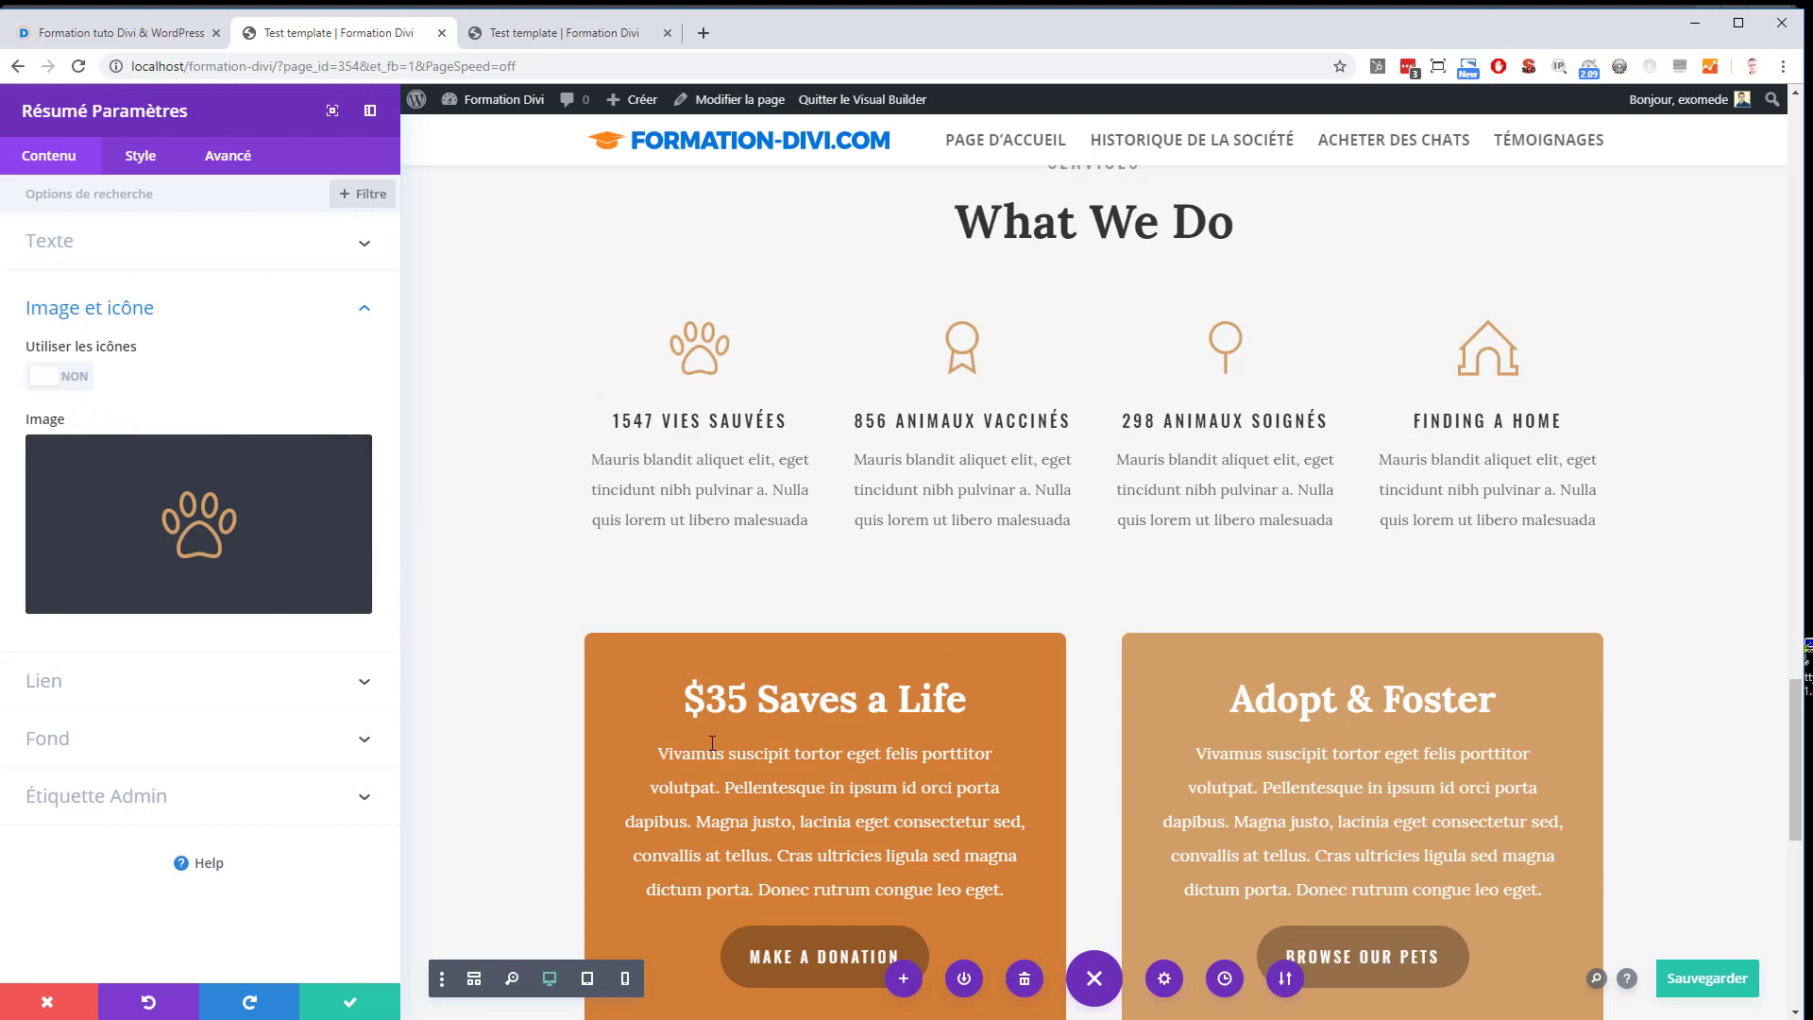
pyautogui.click(364, 999)
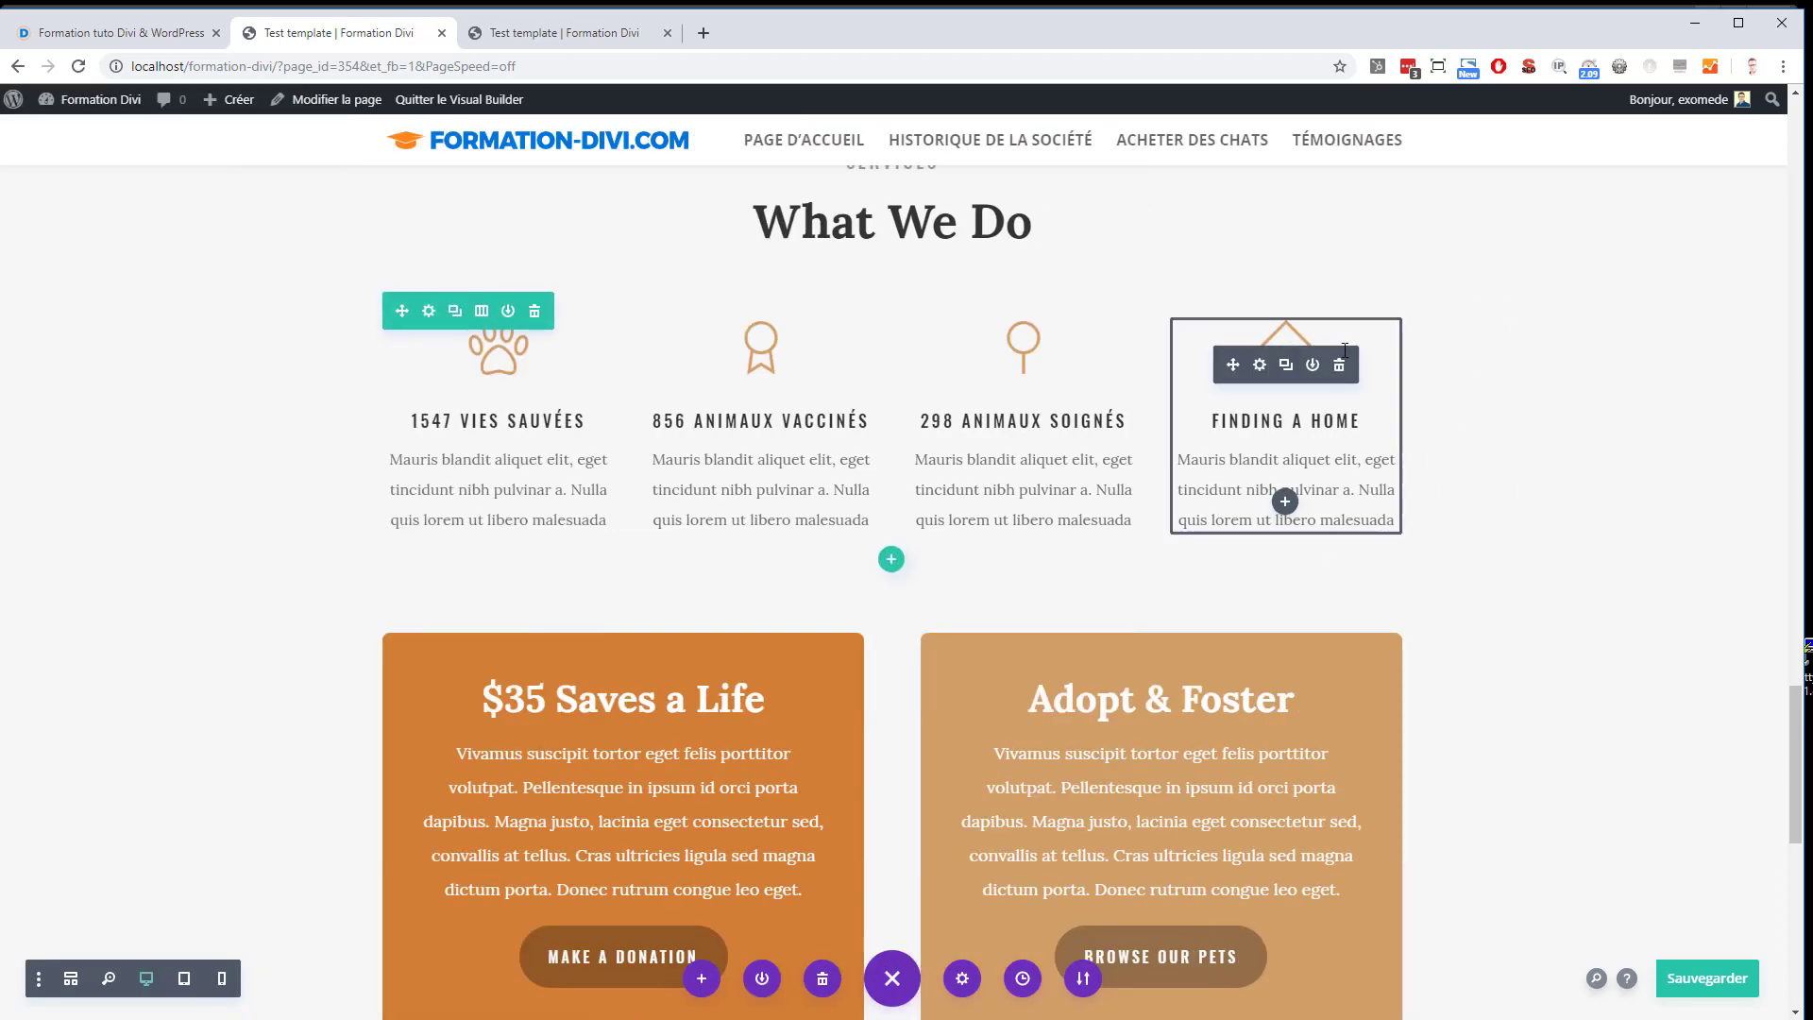
# Delete the "Finding a Home" blurb and change its row to three equal columns
pyautogui.click(1338, 364)
pyautogui.click(482, 311)
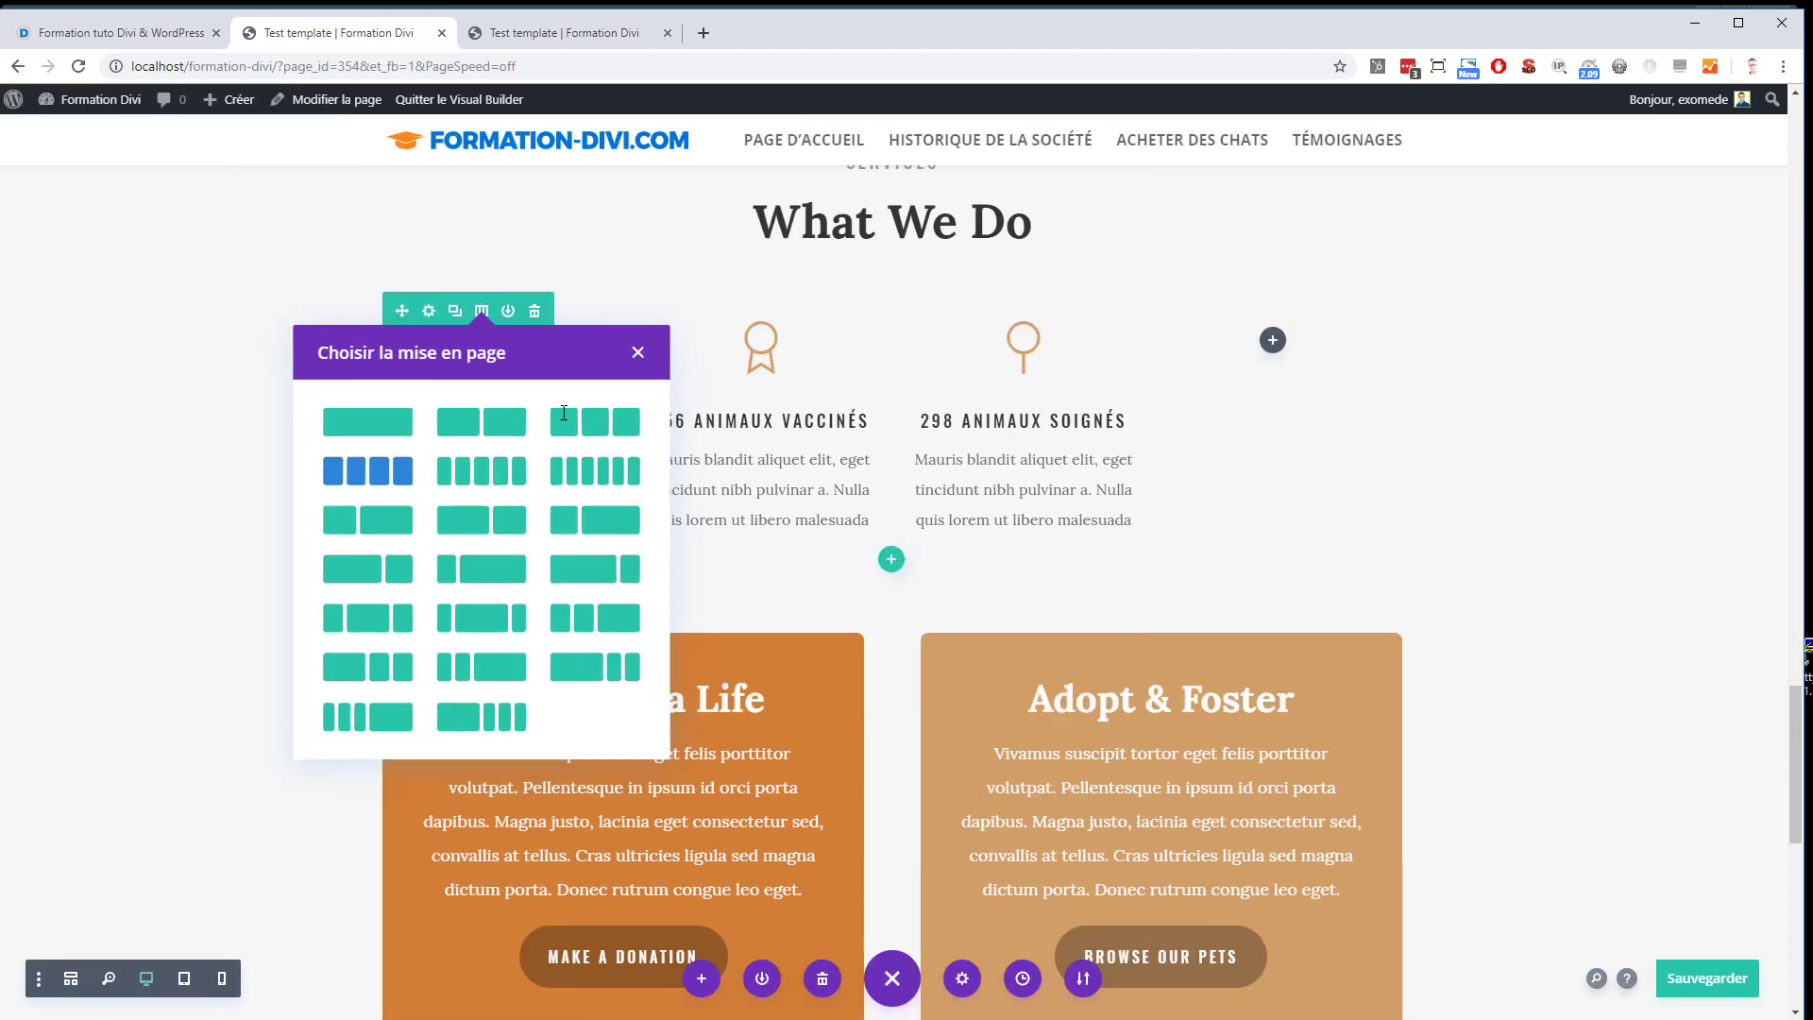
pyautogui.click(587, 424)
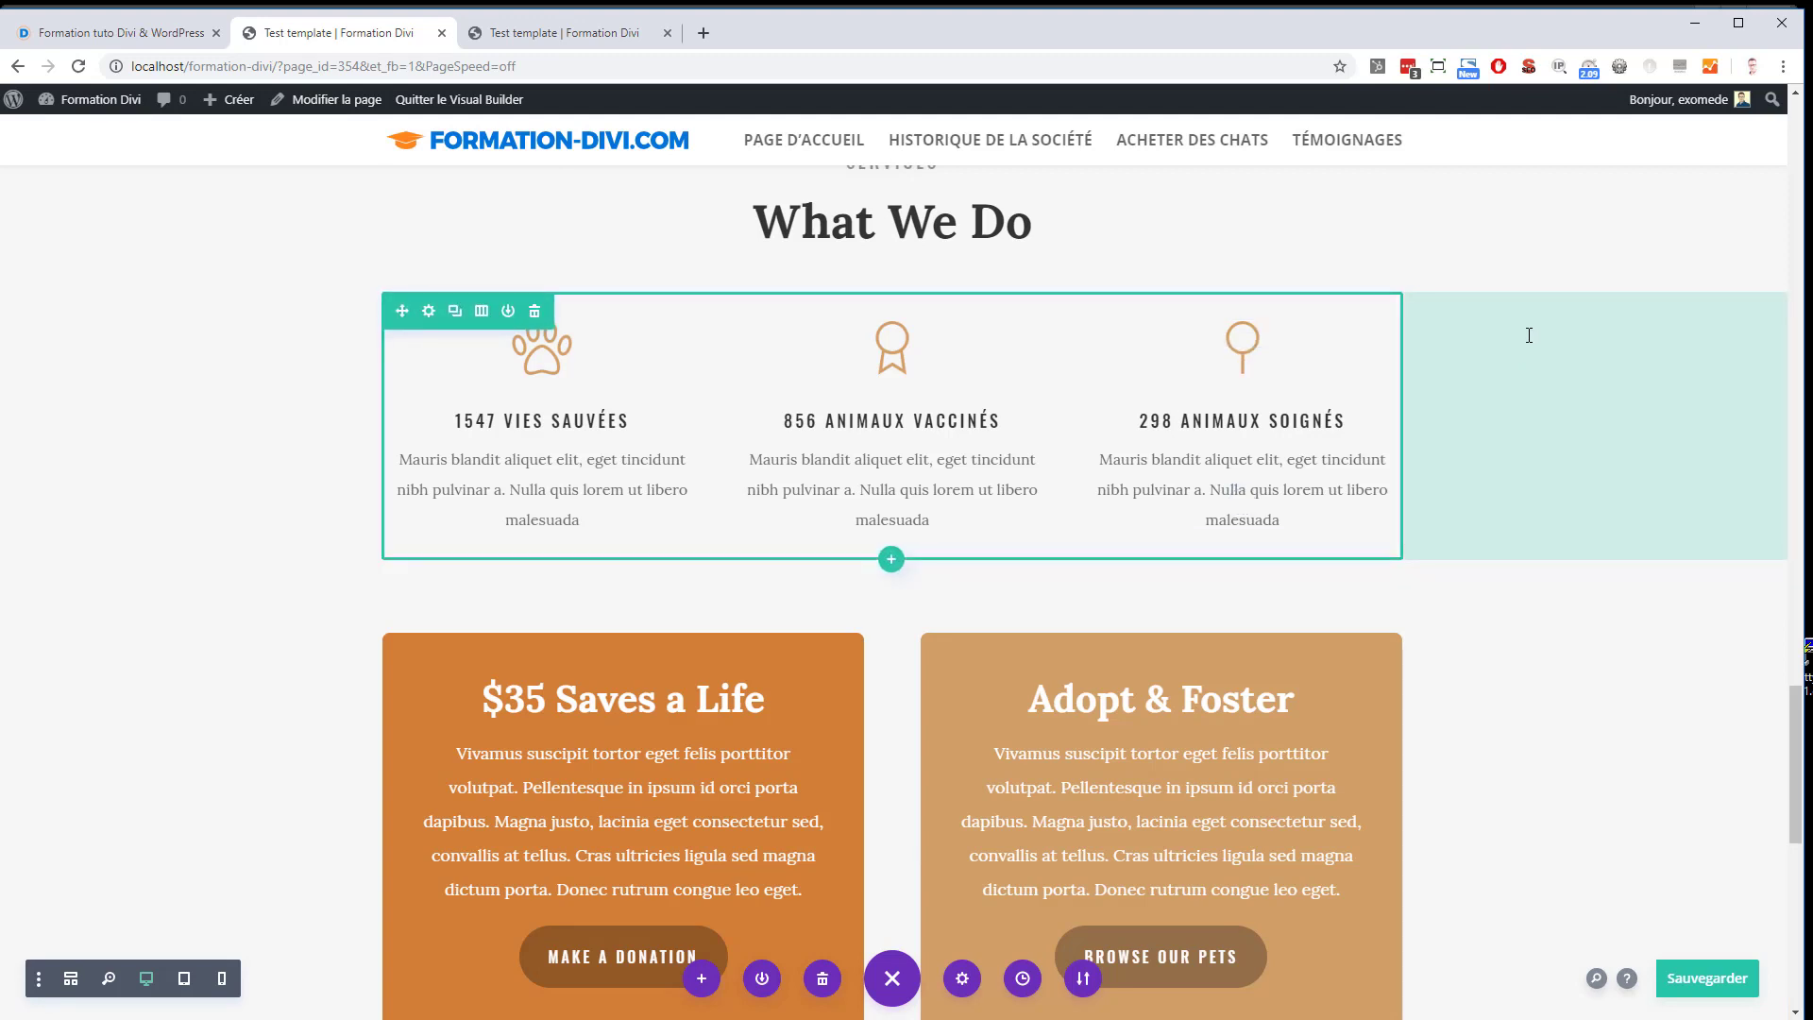
# Switch to Sublime Text and copy the Partie 3 title "quelques chiffres" from the _CONTENU file
pyautogui.scroll(2, 1528, 339)
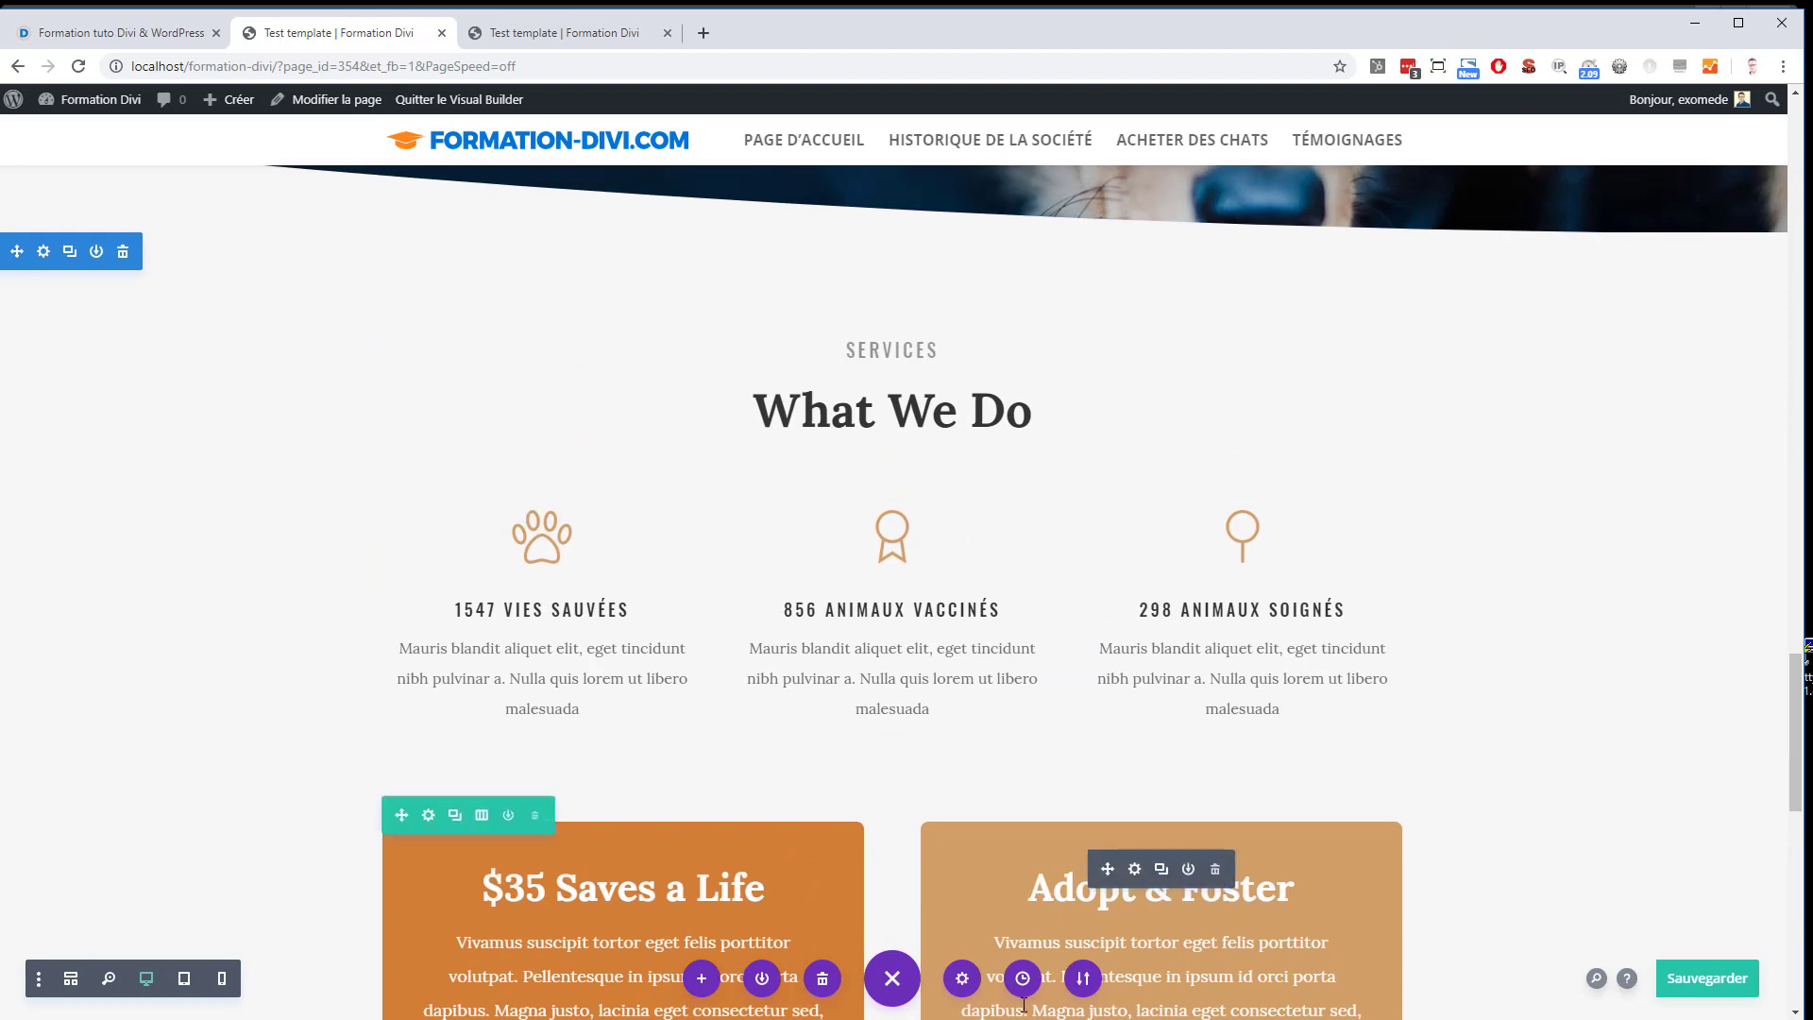
pyautogui.hotkey('alt', 'Tab')
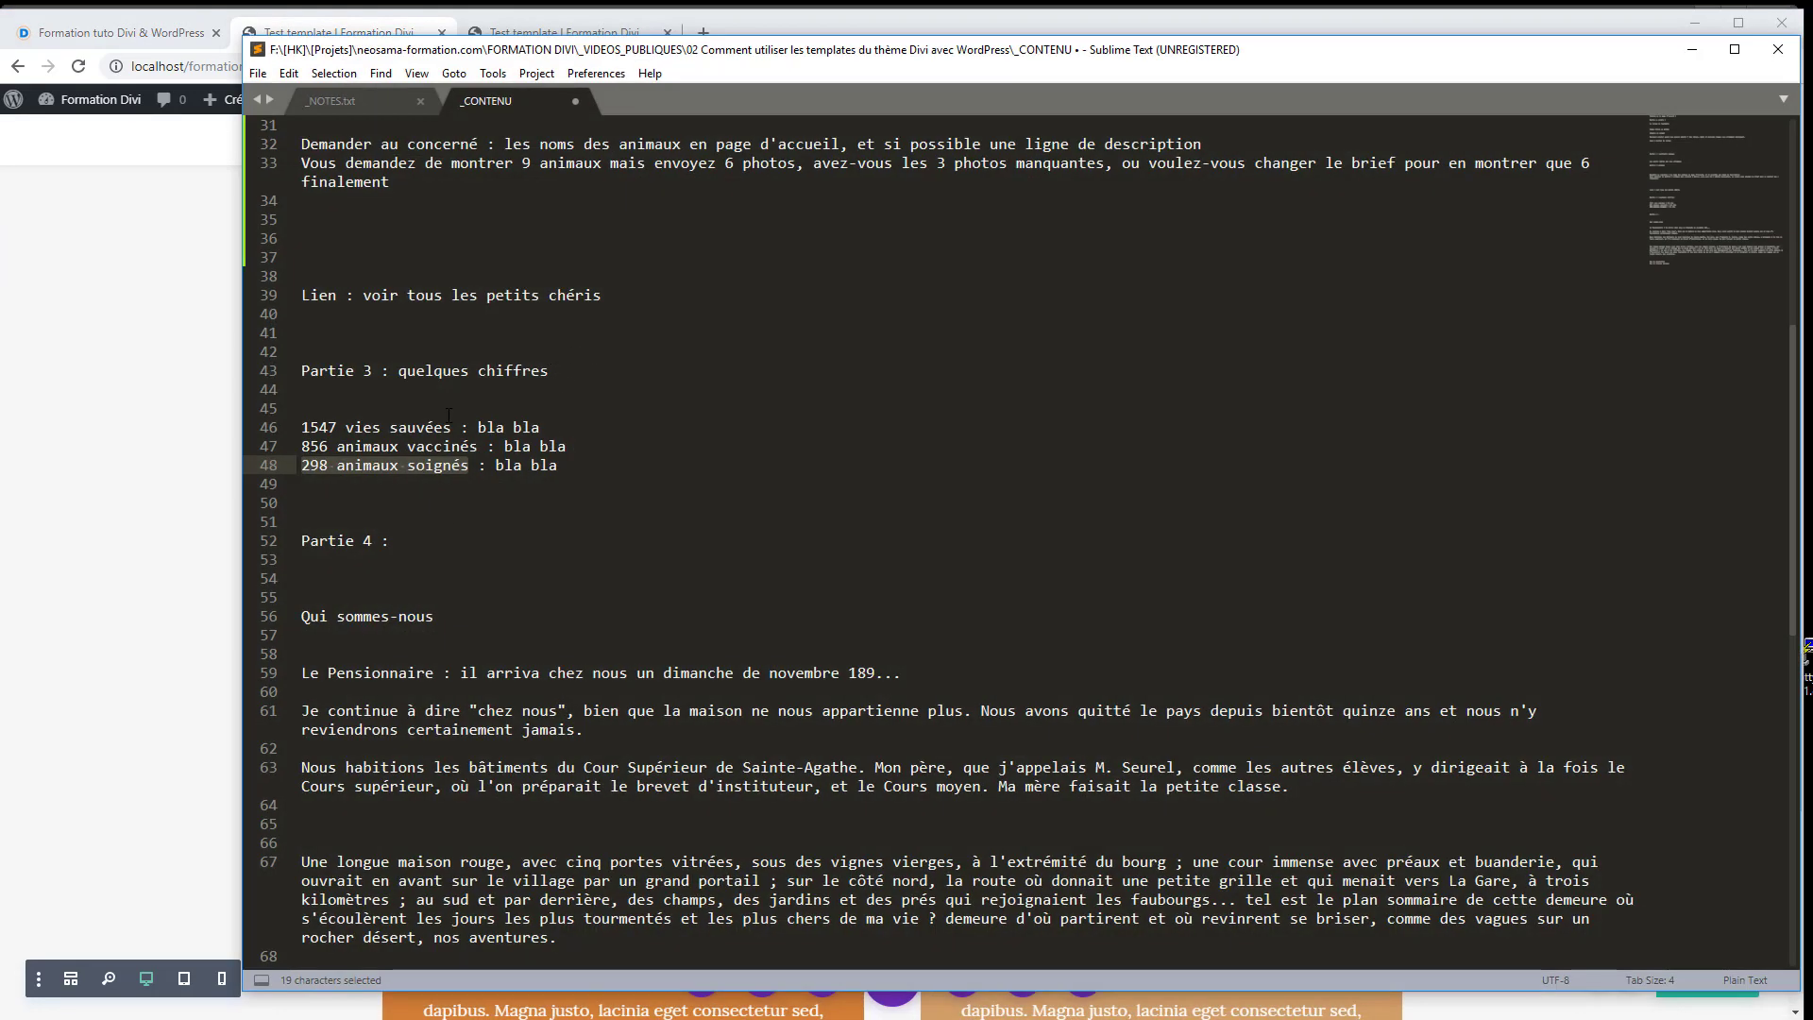
pyautogui.moveTo(548, 370); pyautogui.dragTo(398, 374)
pyautogui.hotkey('ctrl', 'c')
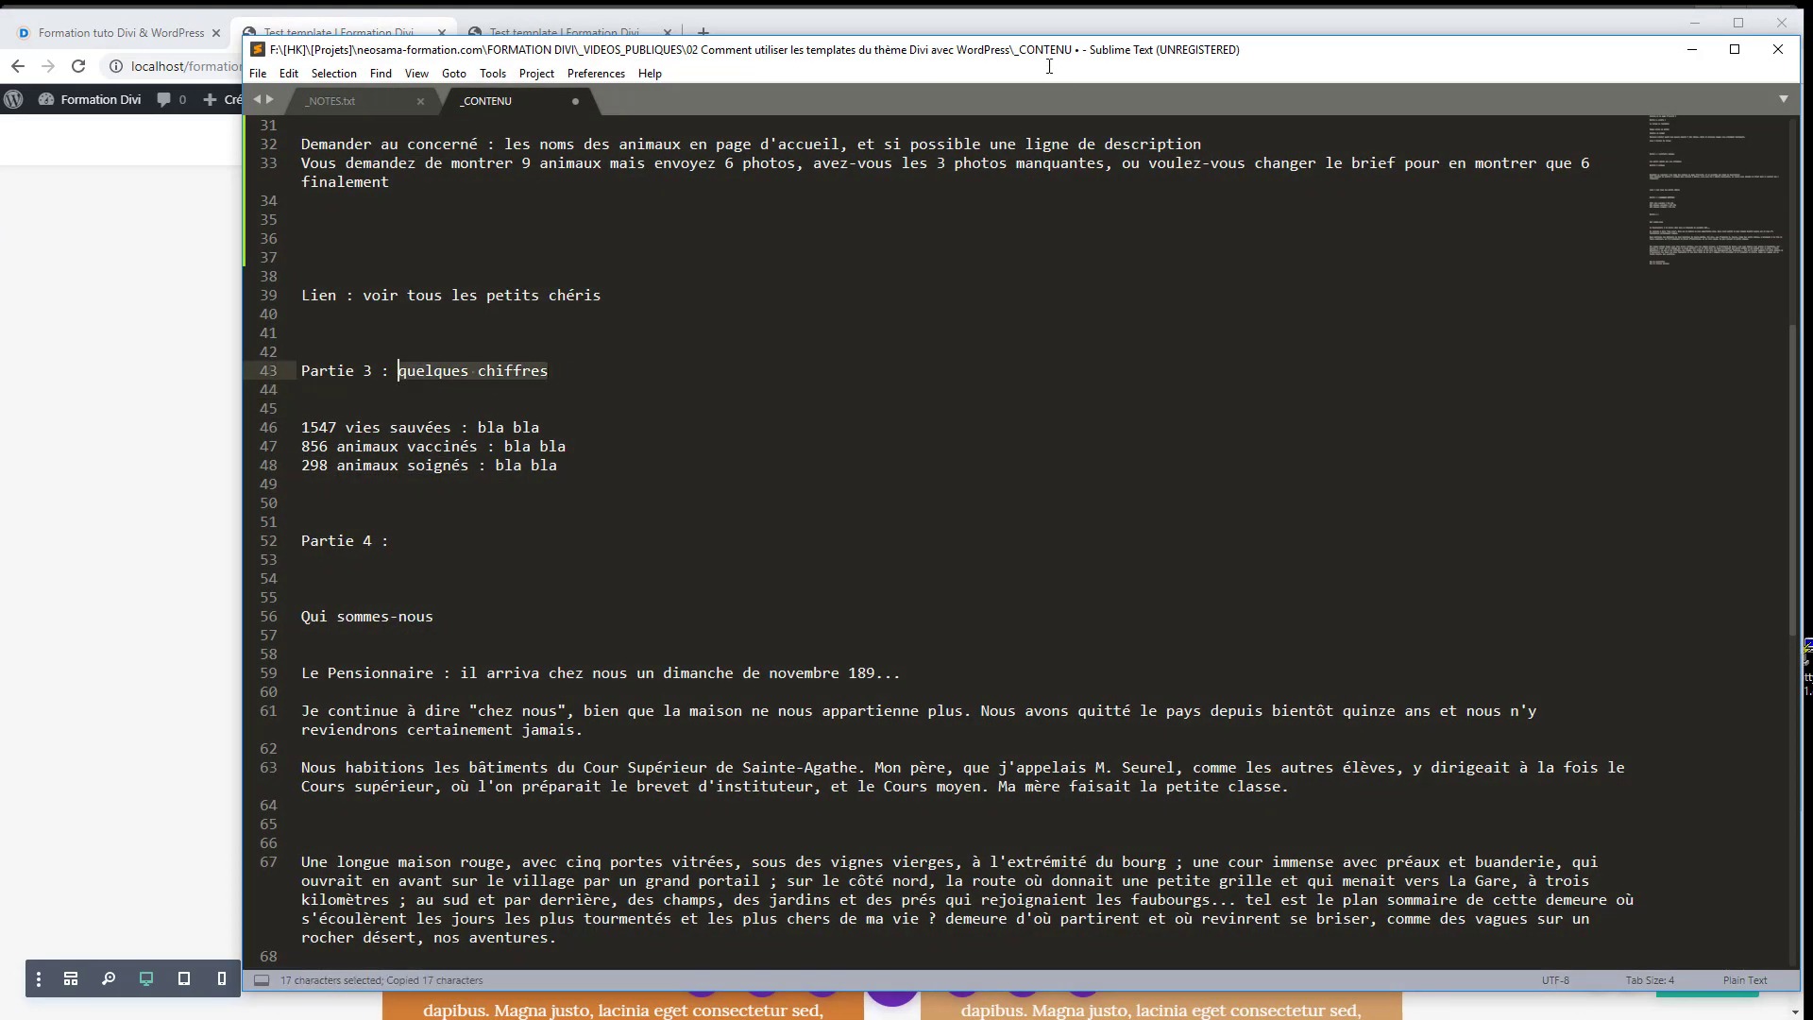
# Return to the page in Chrome and replace the "What We Do" heading with "Quelques chiffres"
pyautogui.click(988, 28)
pyautogui.click(864, 380)
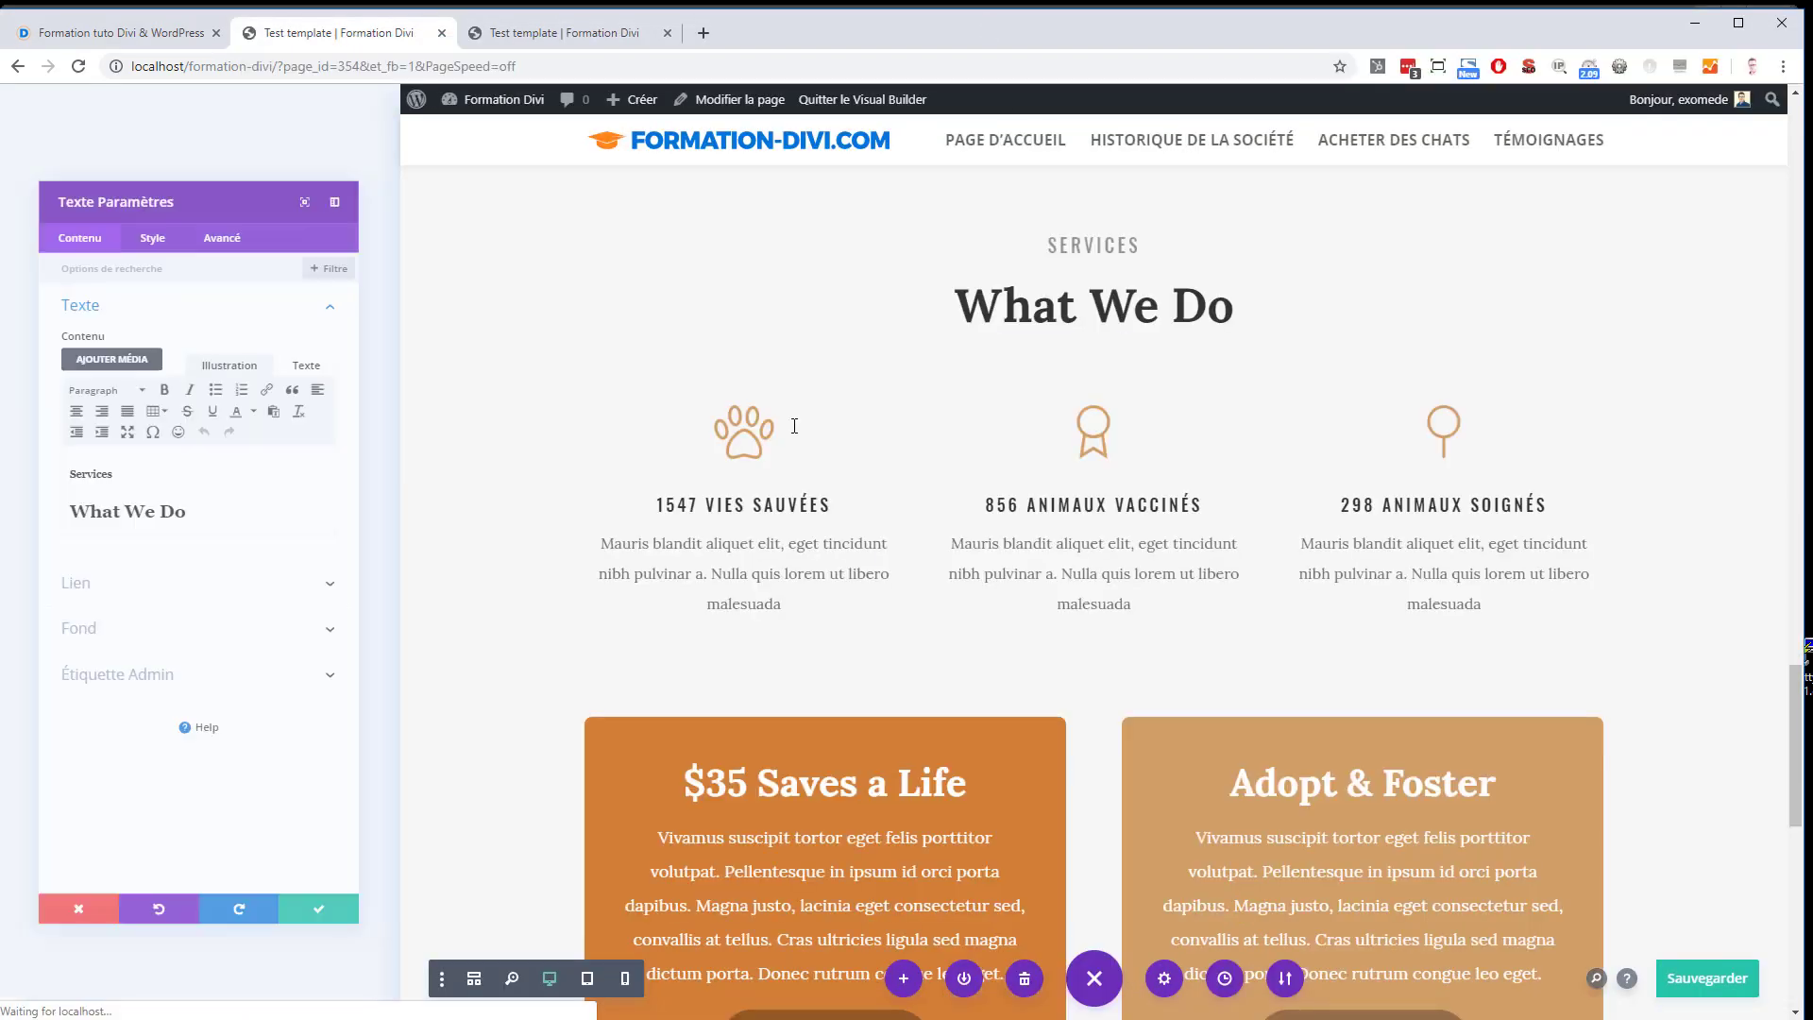
pyautogui.moveTo(37, 501); pyautogui.dragTo(156, 500)
pyautogui.hotkey('ctrl', 'v')
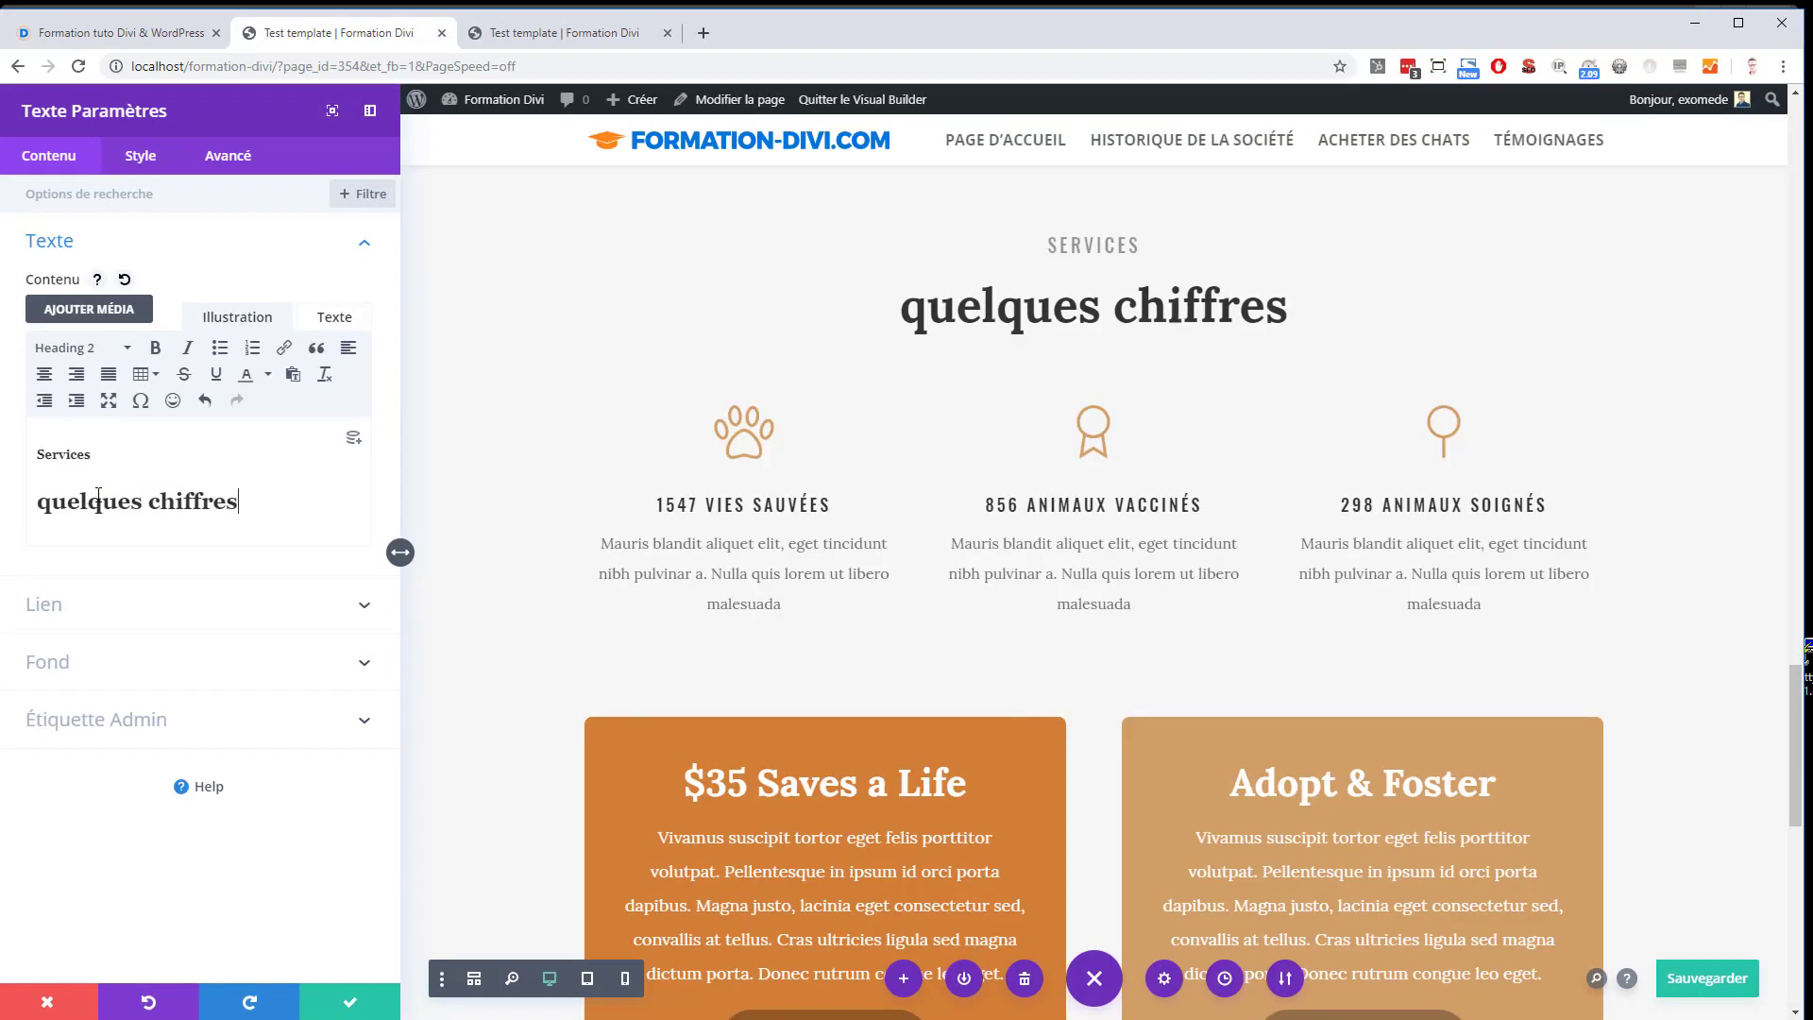
pyautogui.press('Home')
pyautogui.write('Q')
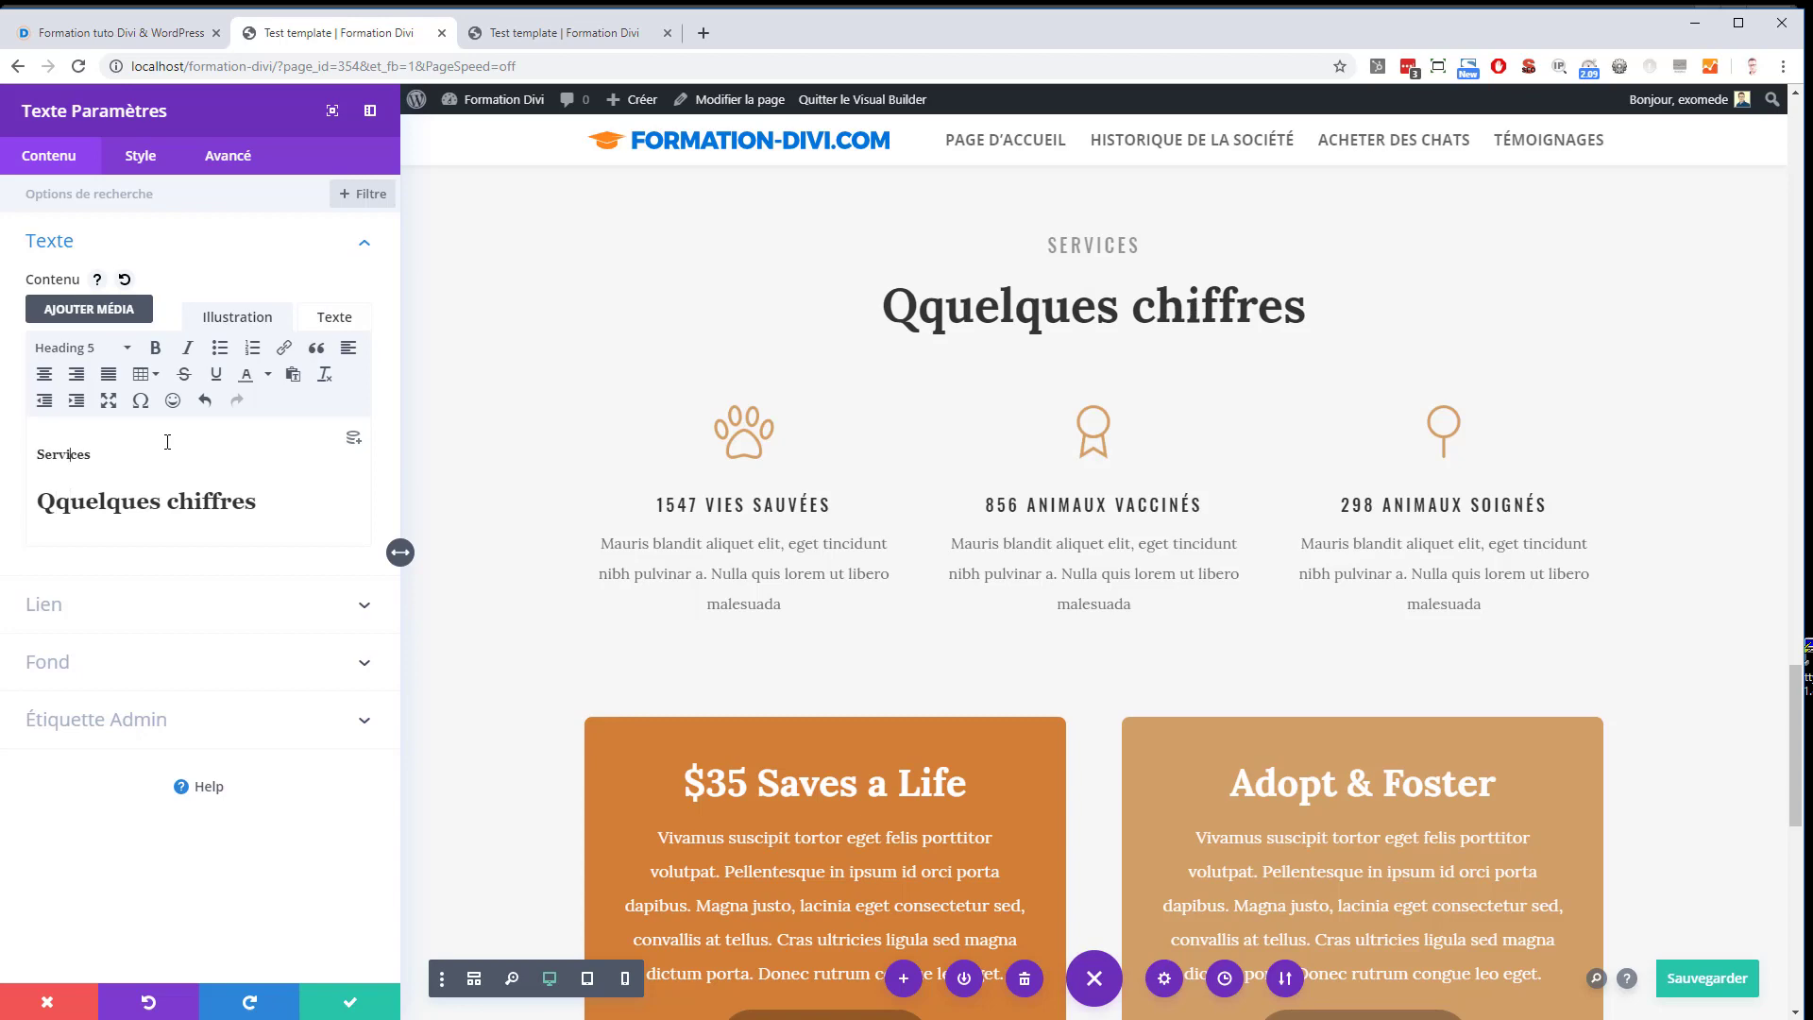
pyautogui.press('Delete')
# Remove the "Services" line above the "Quelques chiffres" heading and save the text module
pyautogui.press('Up')
pyautogui.hotkey('shift', 'Home')
pyautogui.press('Delete')
pyautogui.press('Delete')
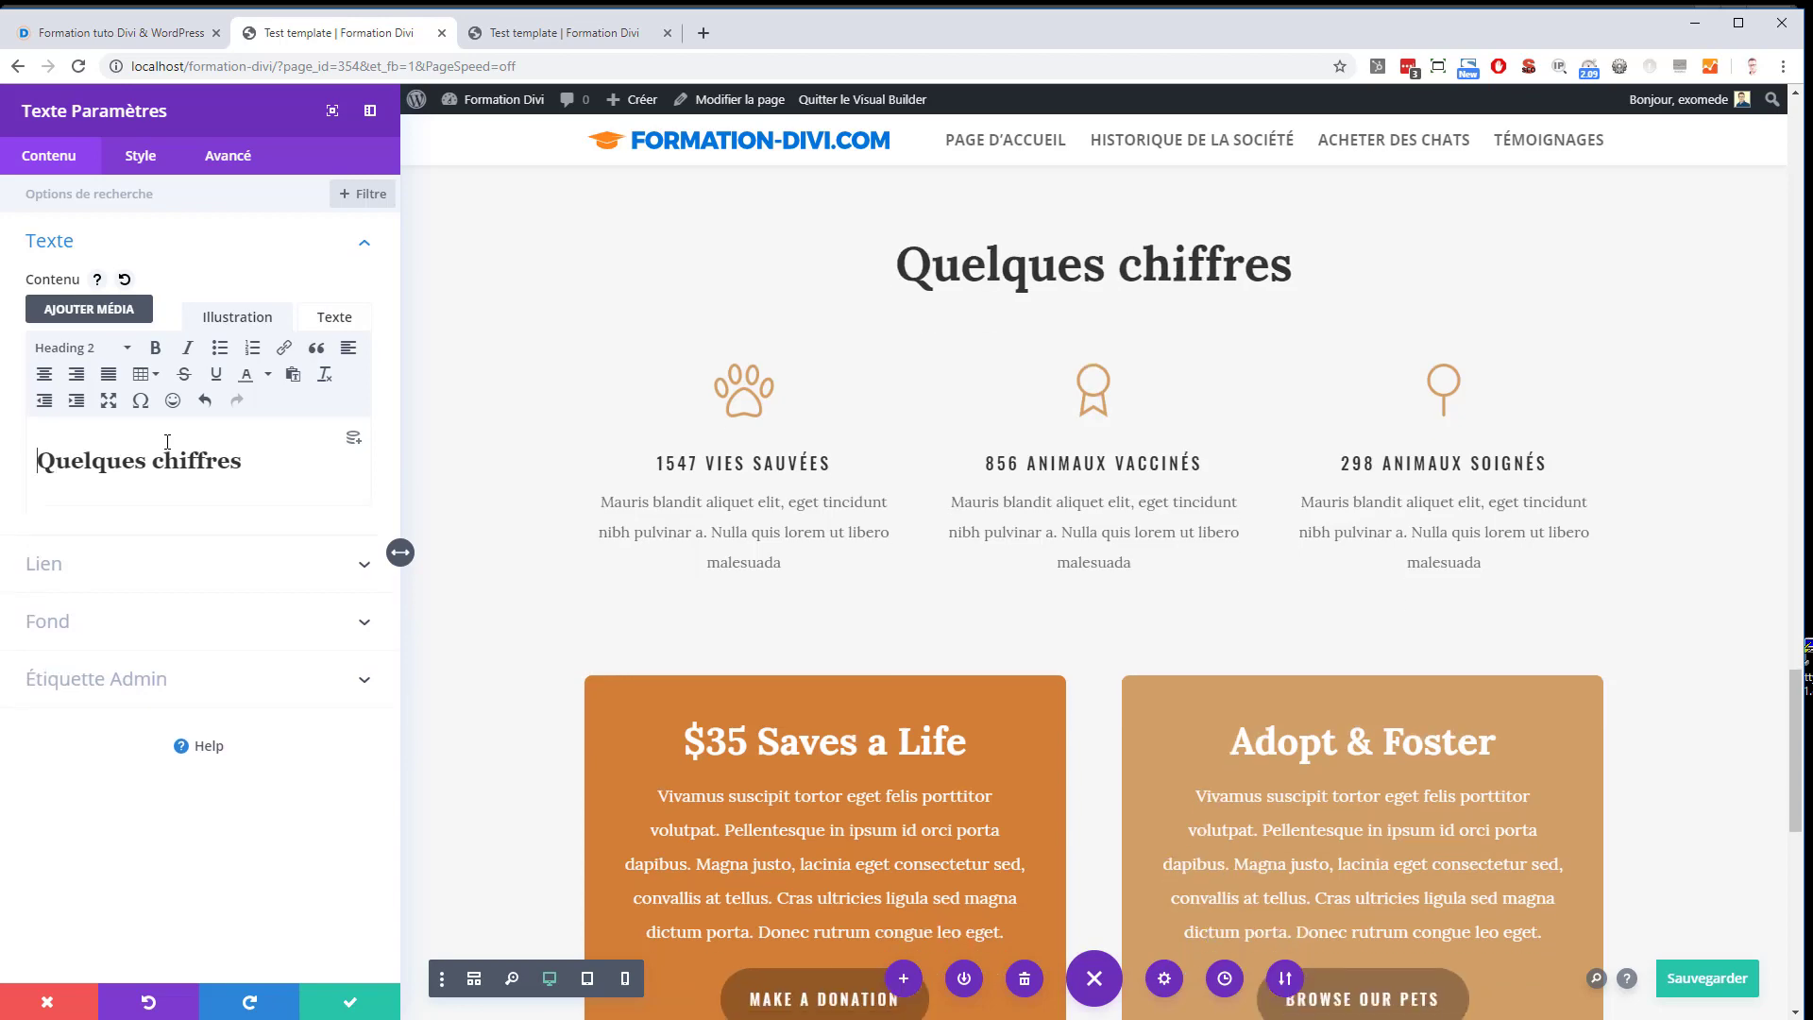
pyautogui.click(309, 1013)
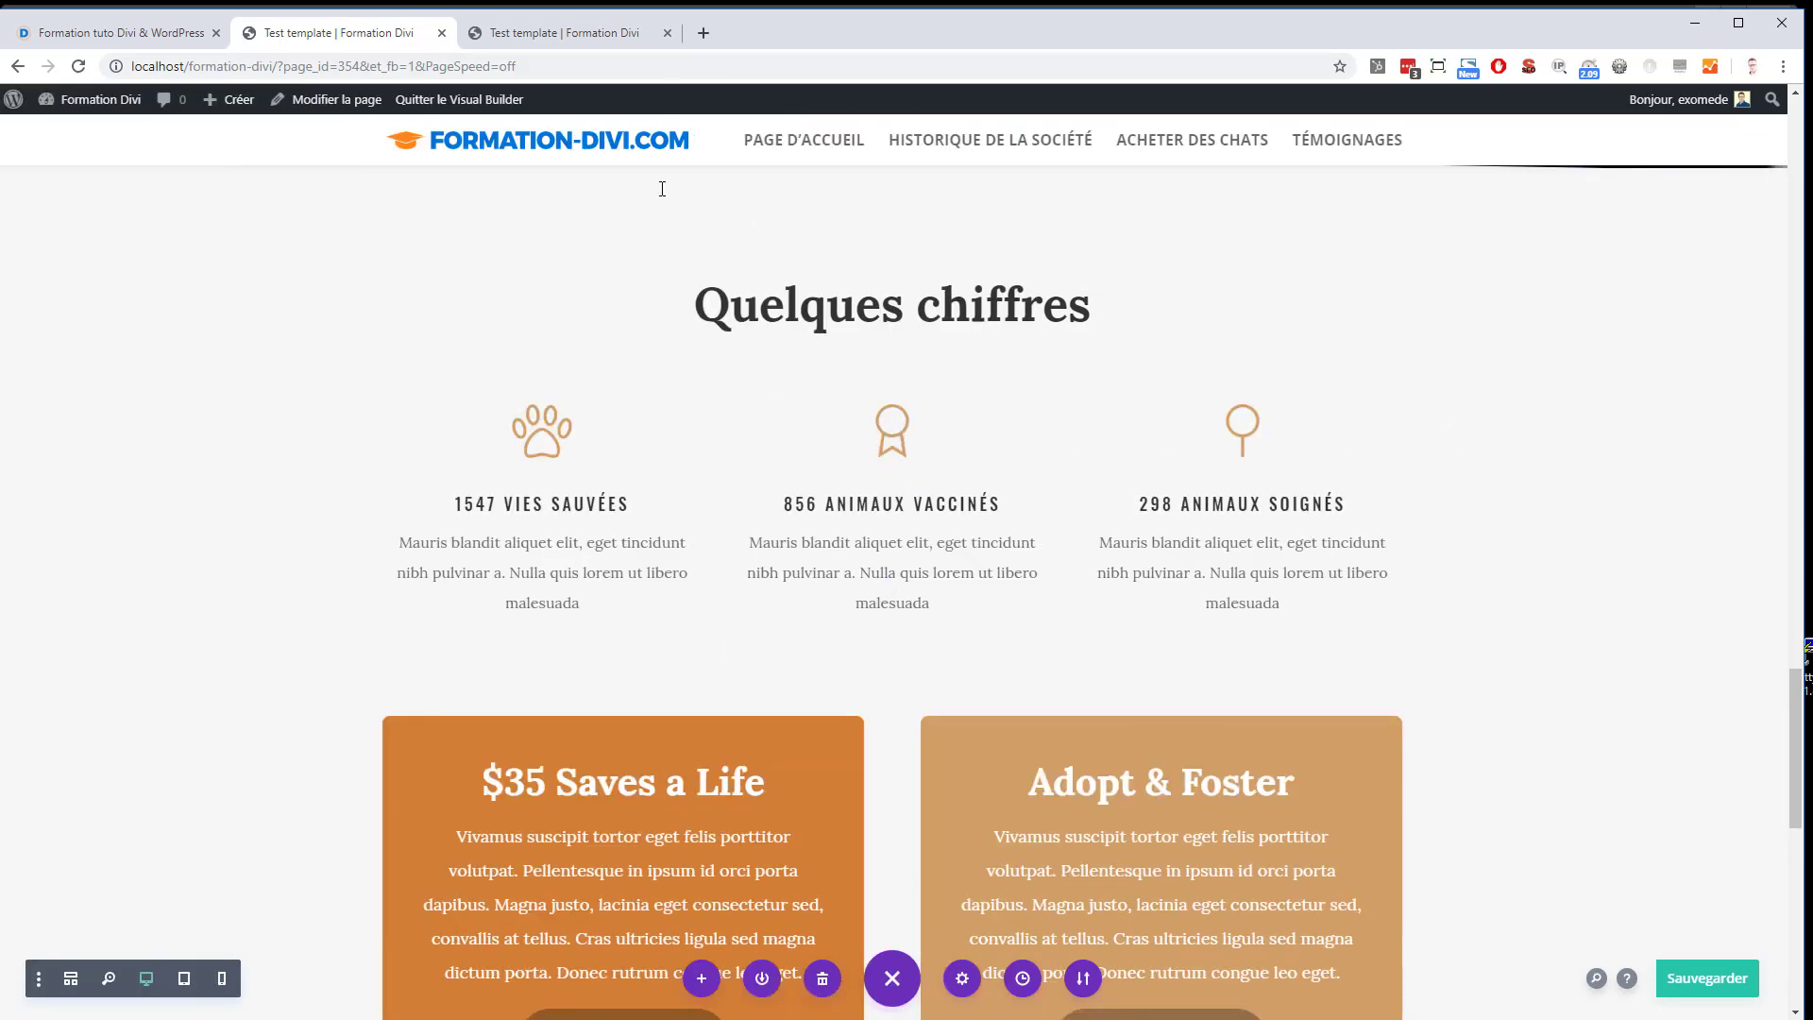
# Move the "Quelques chiffres" section directly below the section with the "Voir tous les petits chéris" button
pyautogui.scroll(3, 217, 557)
pyautogui.moveTo(13, 479)
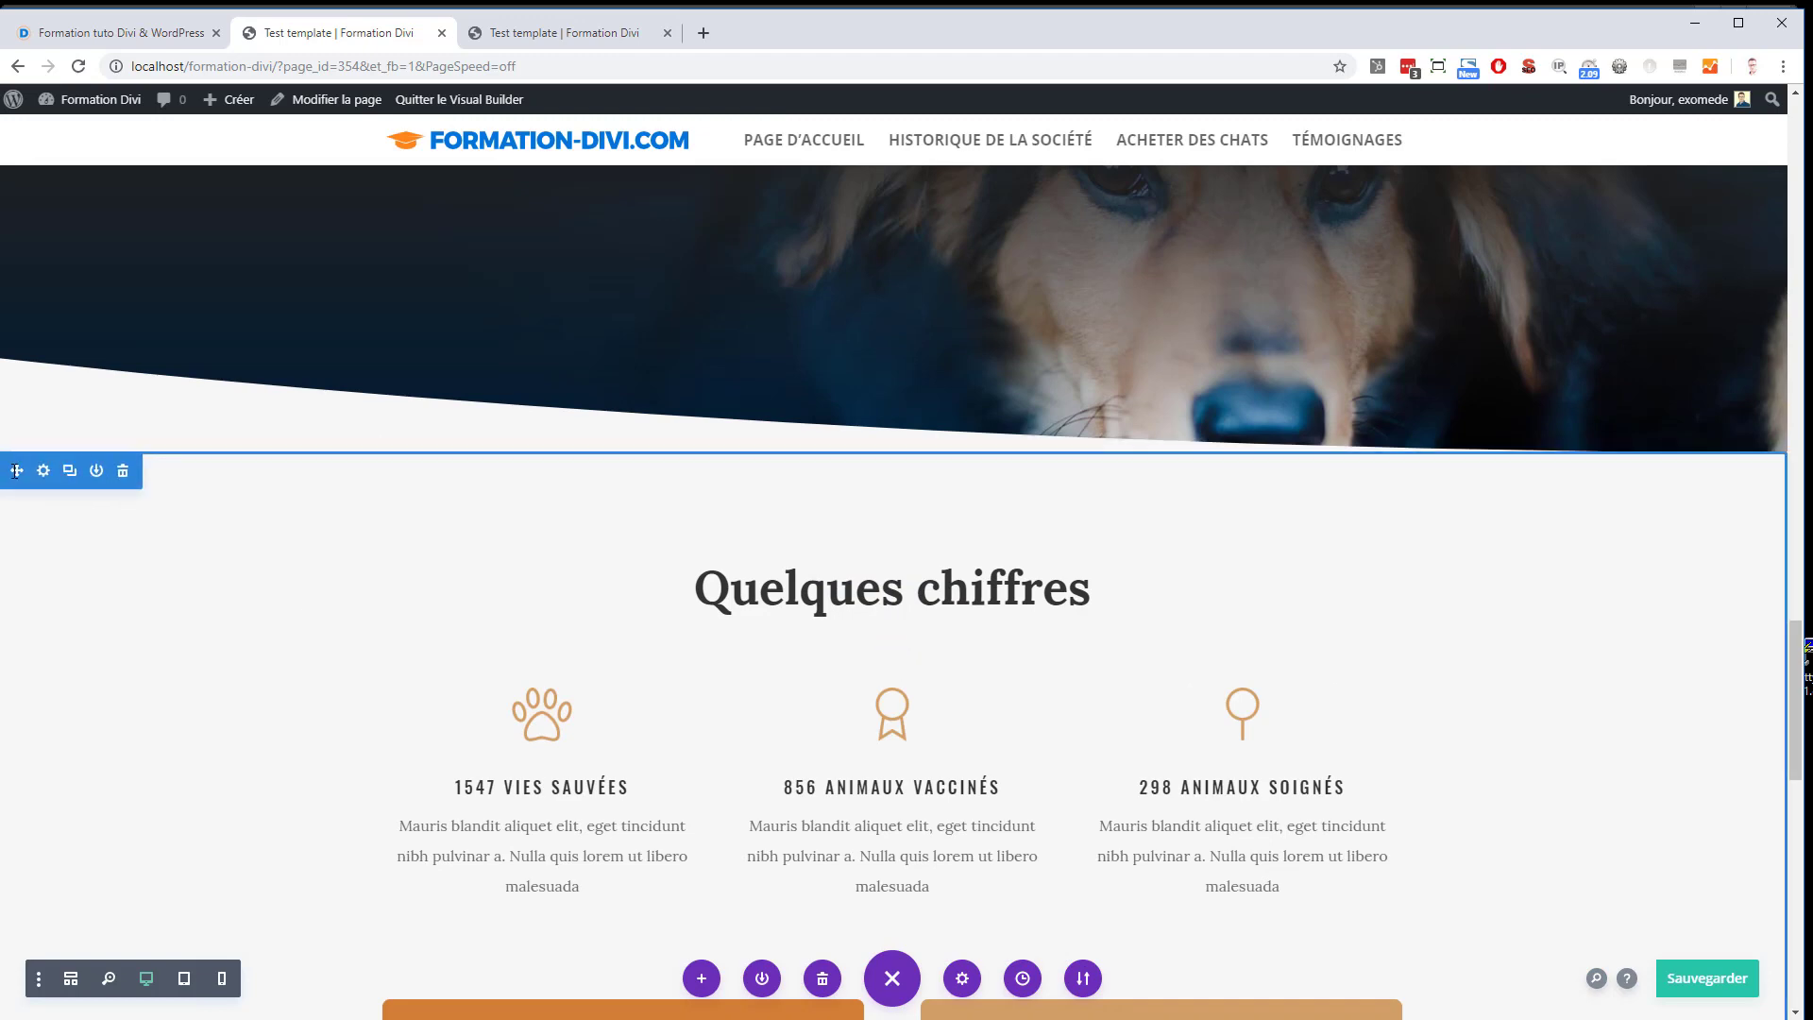
pyautogui.moveTo(15, 471); pyautogui.dragTo(1015, 701)
pyautogui.scroll(12, 740, 482)
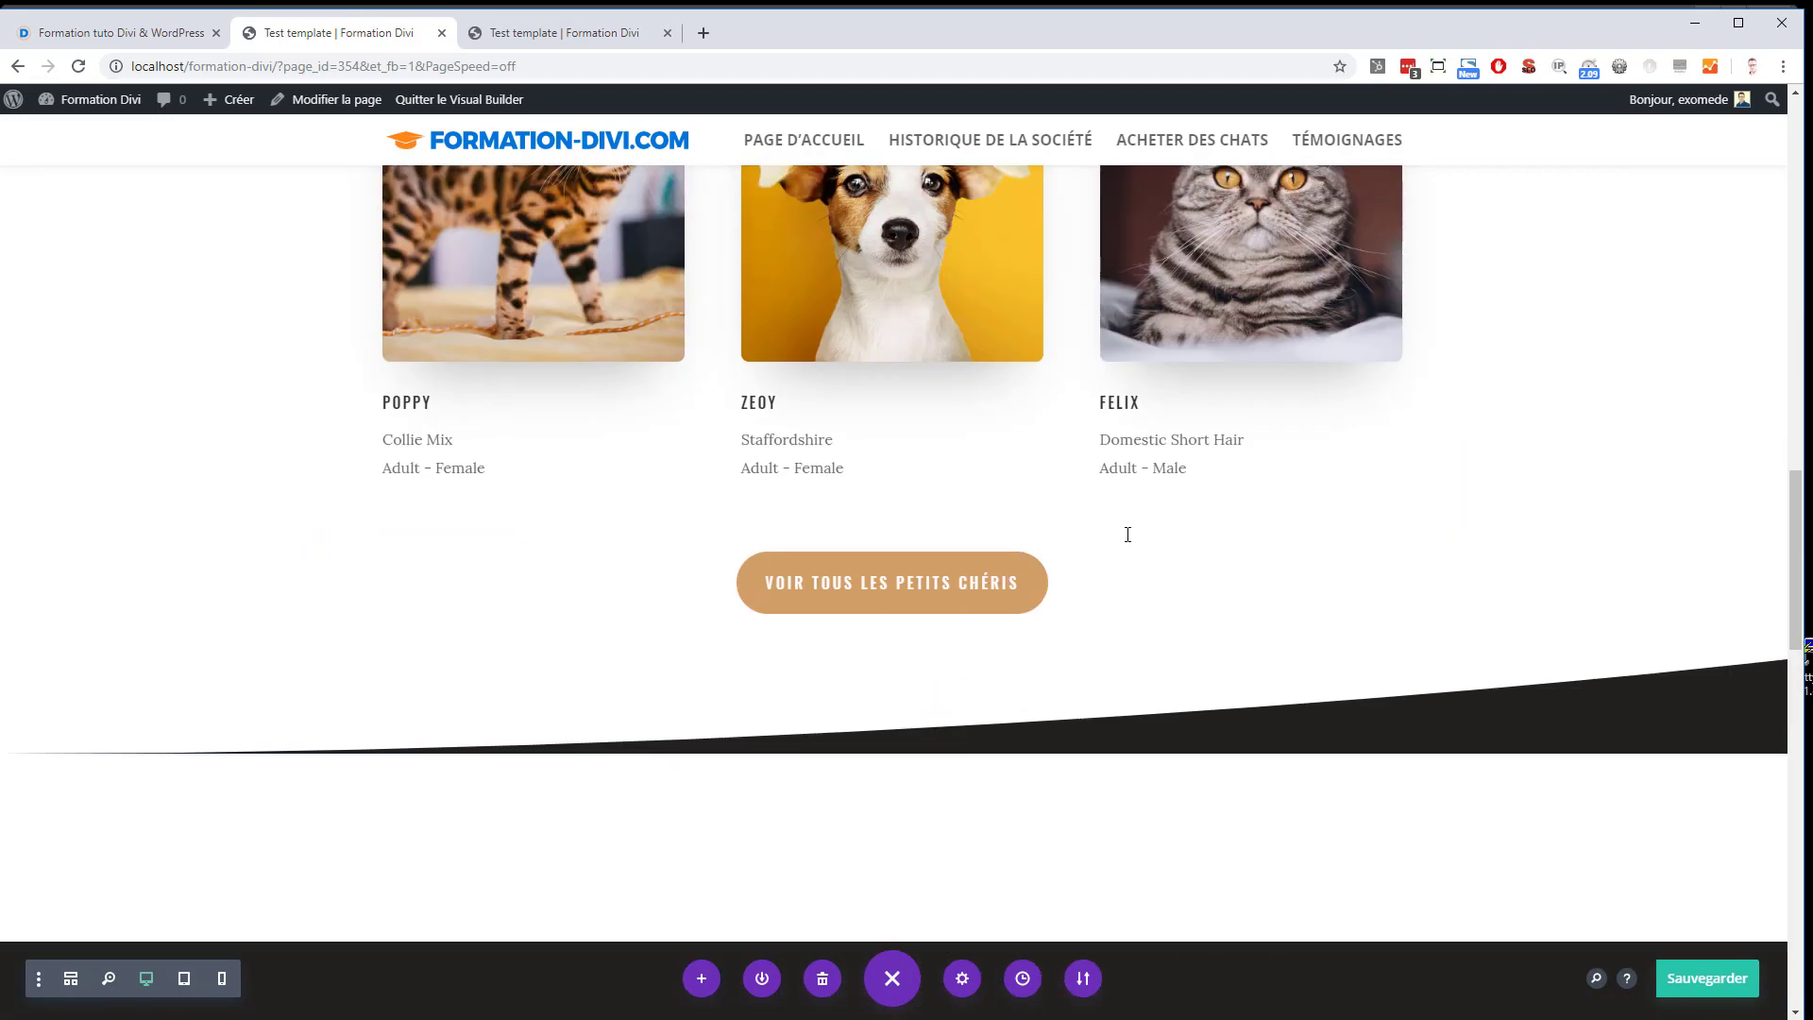
pyautogui.scroll(-2, 1234, 497)
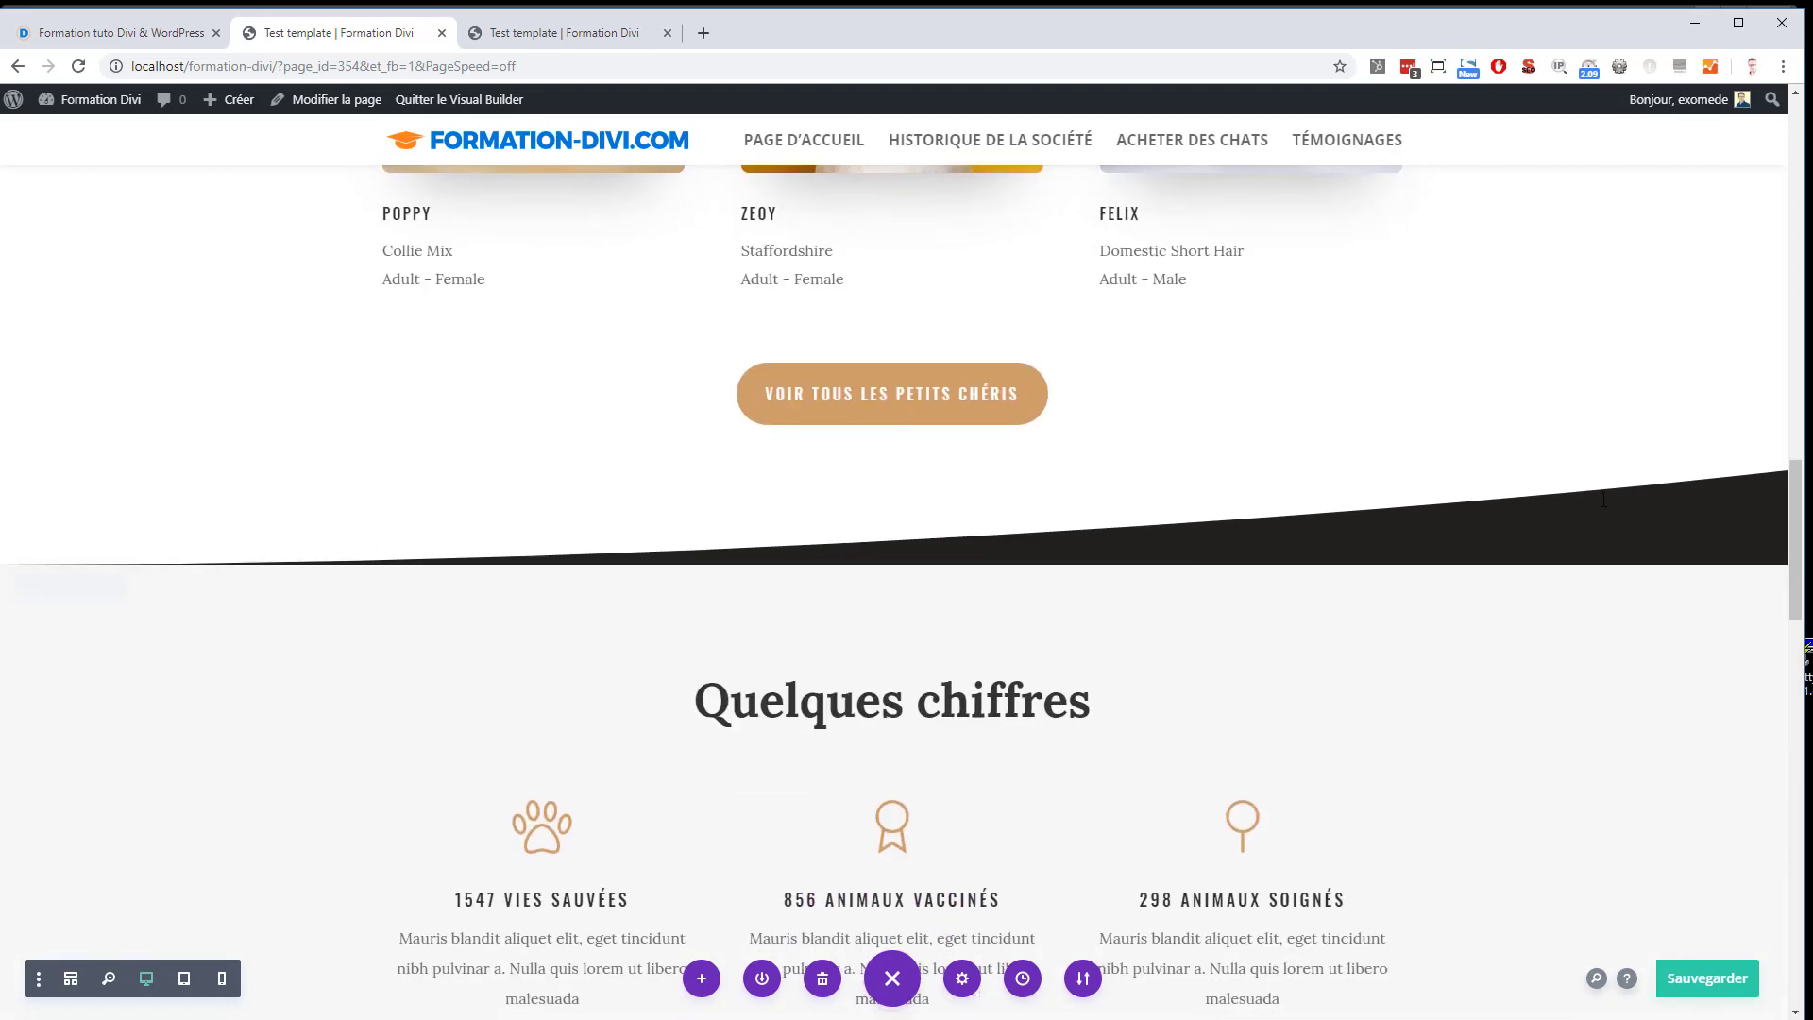
# Set the bottom divider style of the "Les petits chéris qui vous attendent" section to None and save the section settings
pyautogui.scroll(8, 1521, 558)
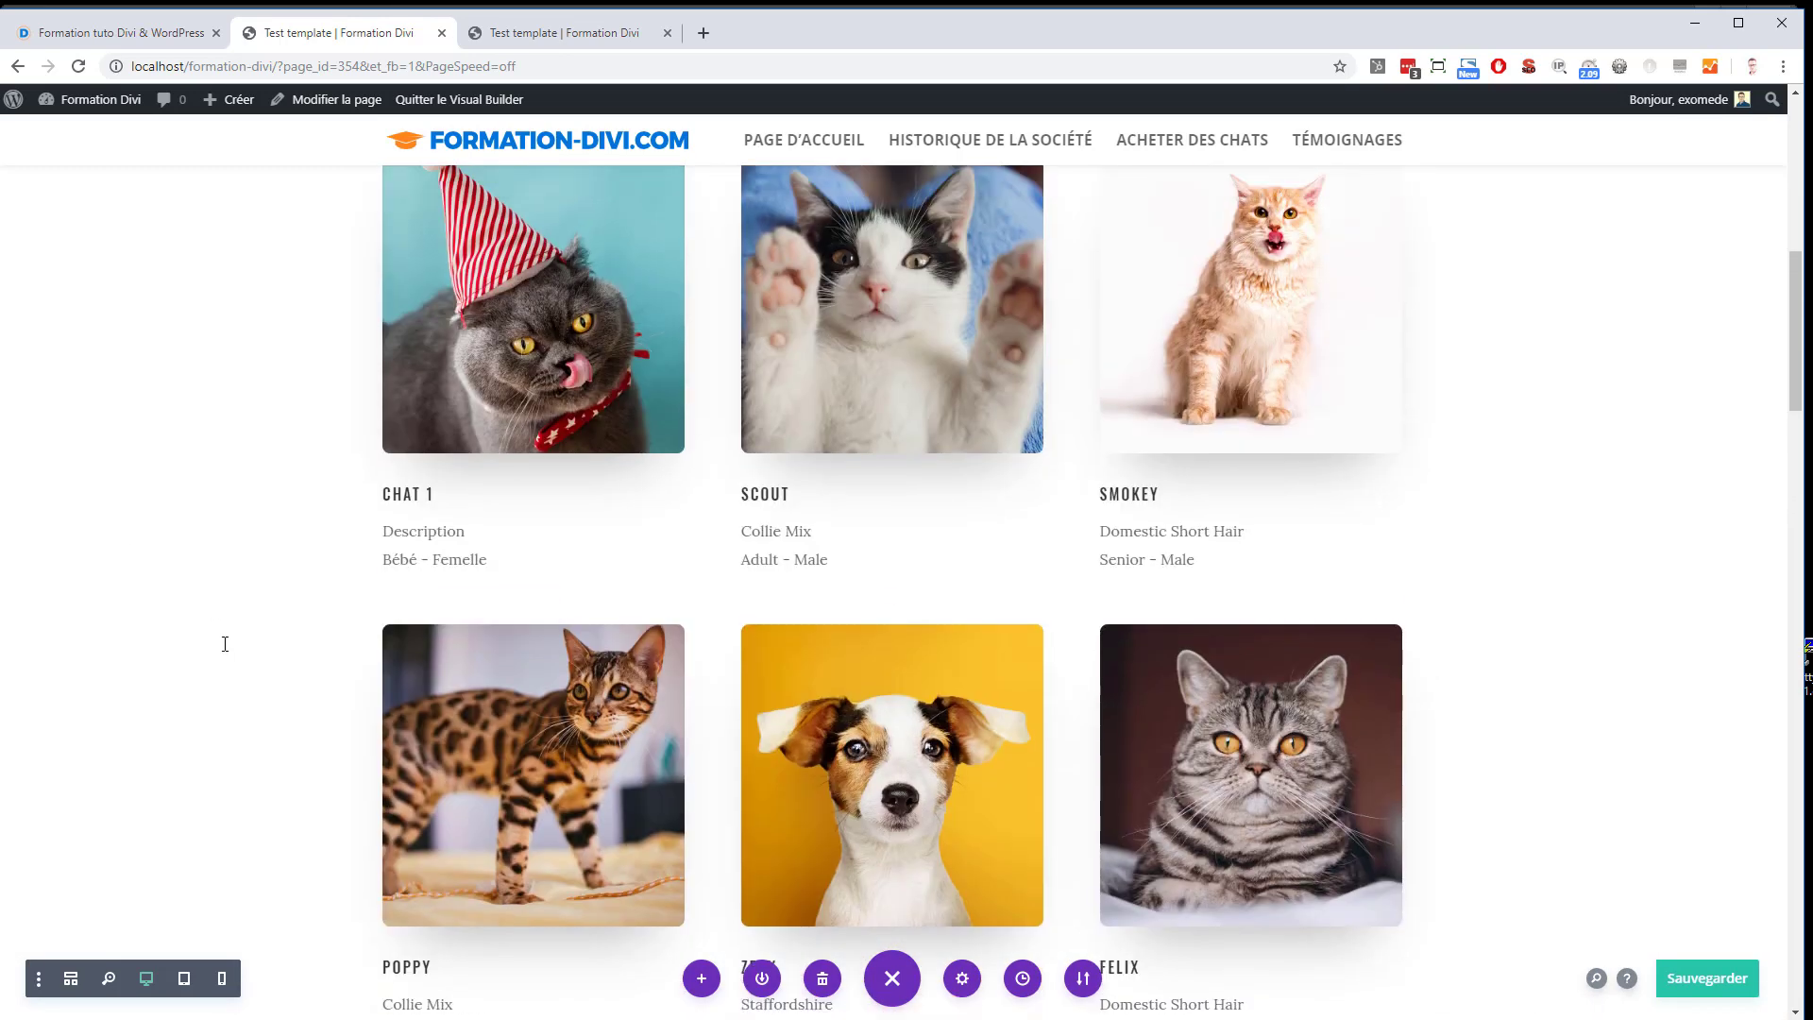
pyautogui.scroll(4, 225, 644)
pyautogui.click(41, 337)
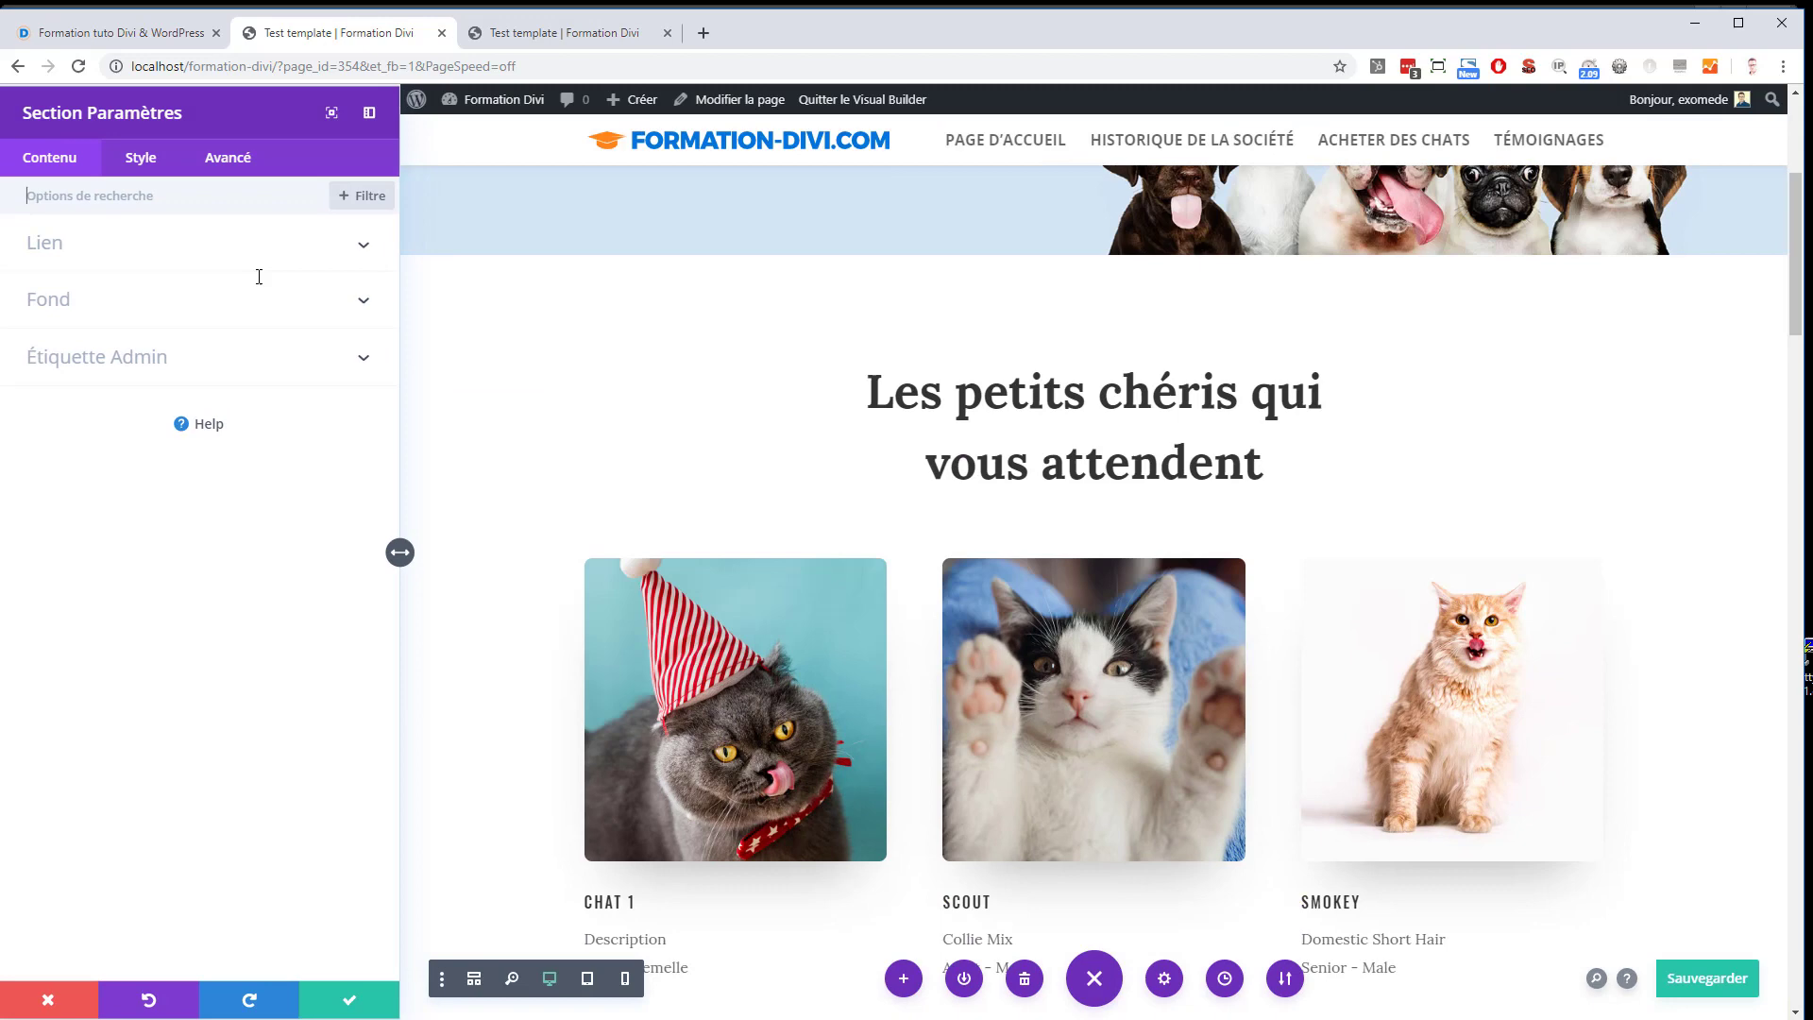
pyautogui.click(138, 160)
pyautogui.click(105, 300)
pyautogui.click(248, 278)
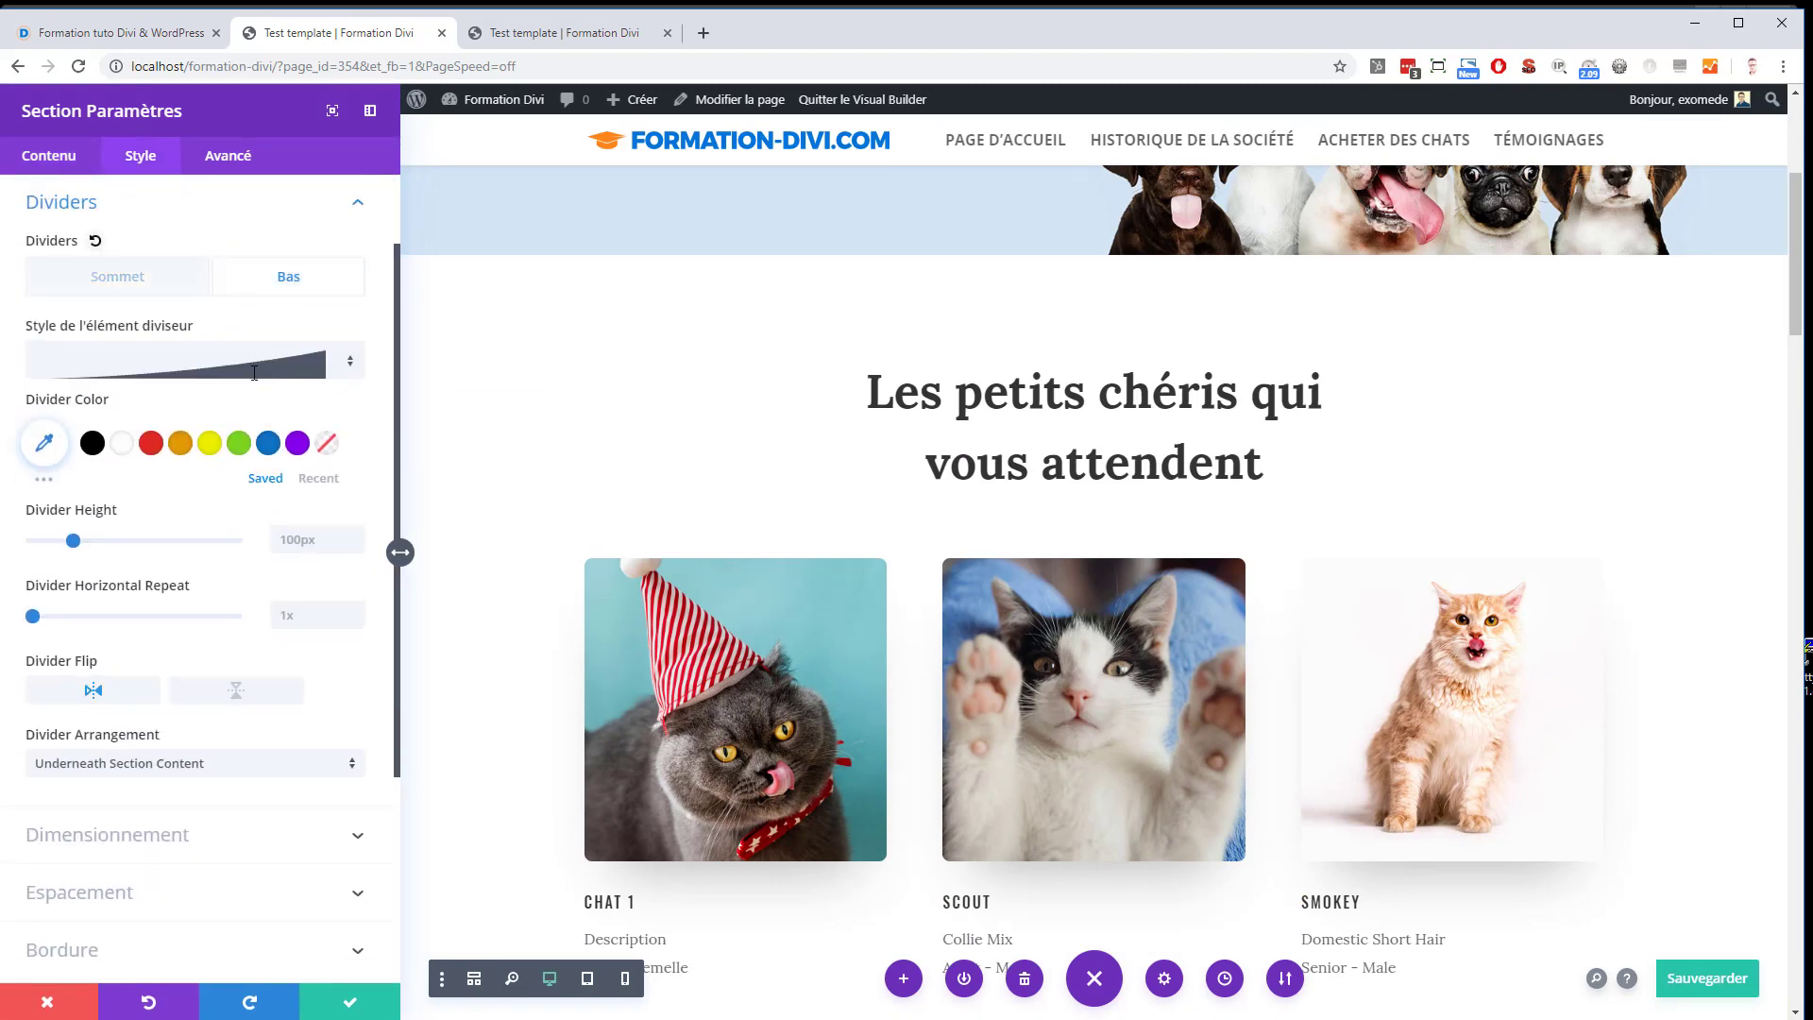
pyautogui.click(254, 372)
pyautogui.click(94, 177)
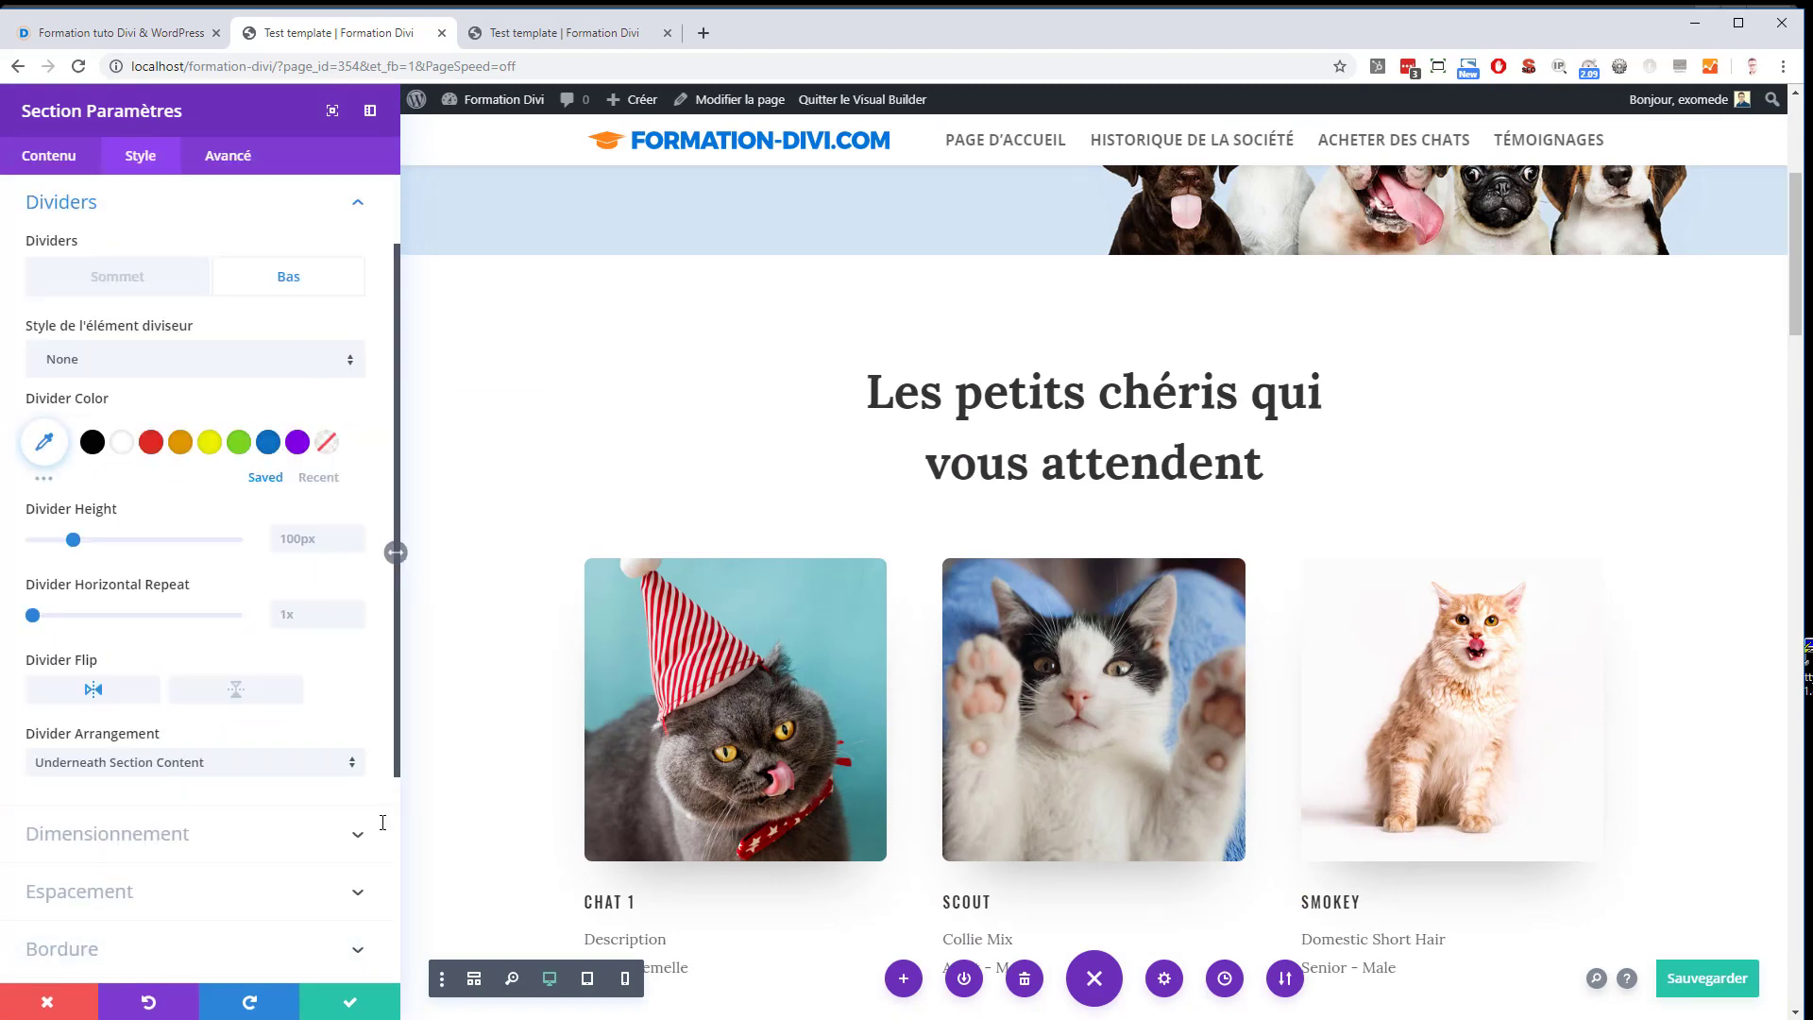
pyautogui.click(336, 993)
# Reduce the bottom padding of the "petits chéris" section and the top padding of the "Quelques chiffres" section
pyautogui.moveTo(1797, 260); pyautogui.dragTo(1797, 541)
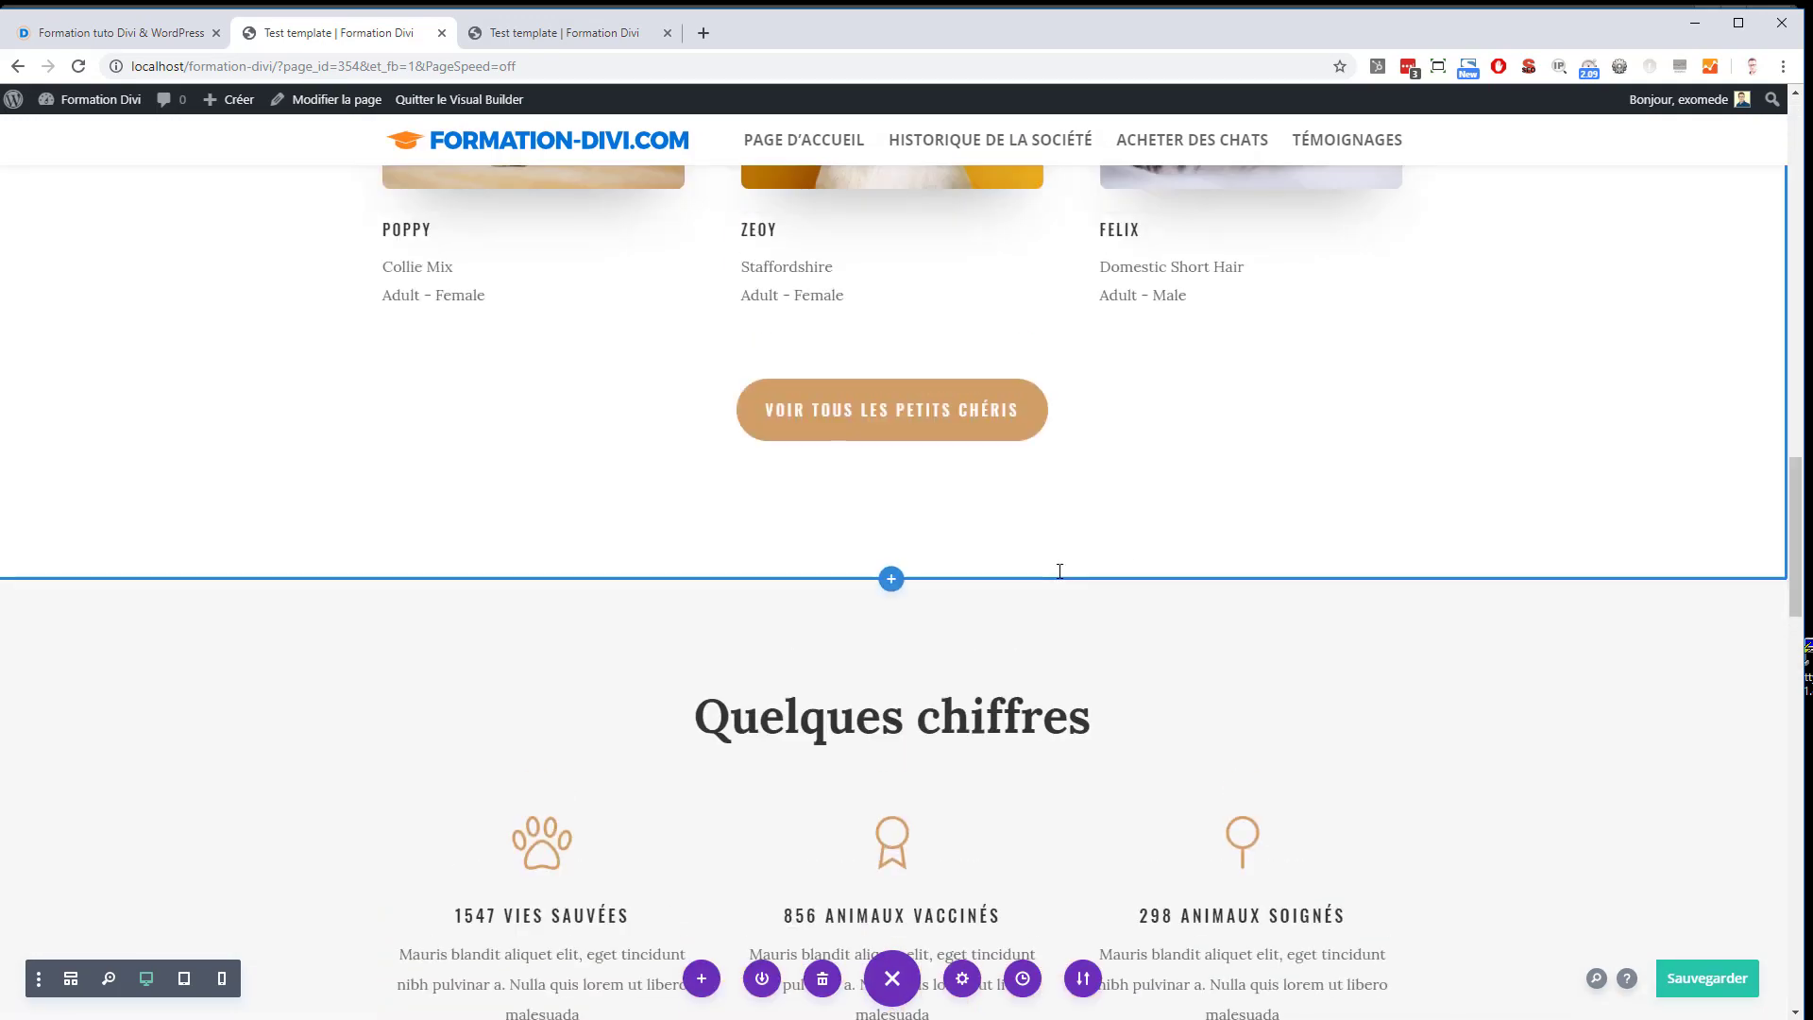
pyautogui.moveTo(1060, 567); pyautogui.dragTo(1087, 488)
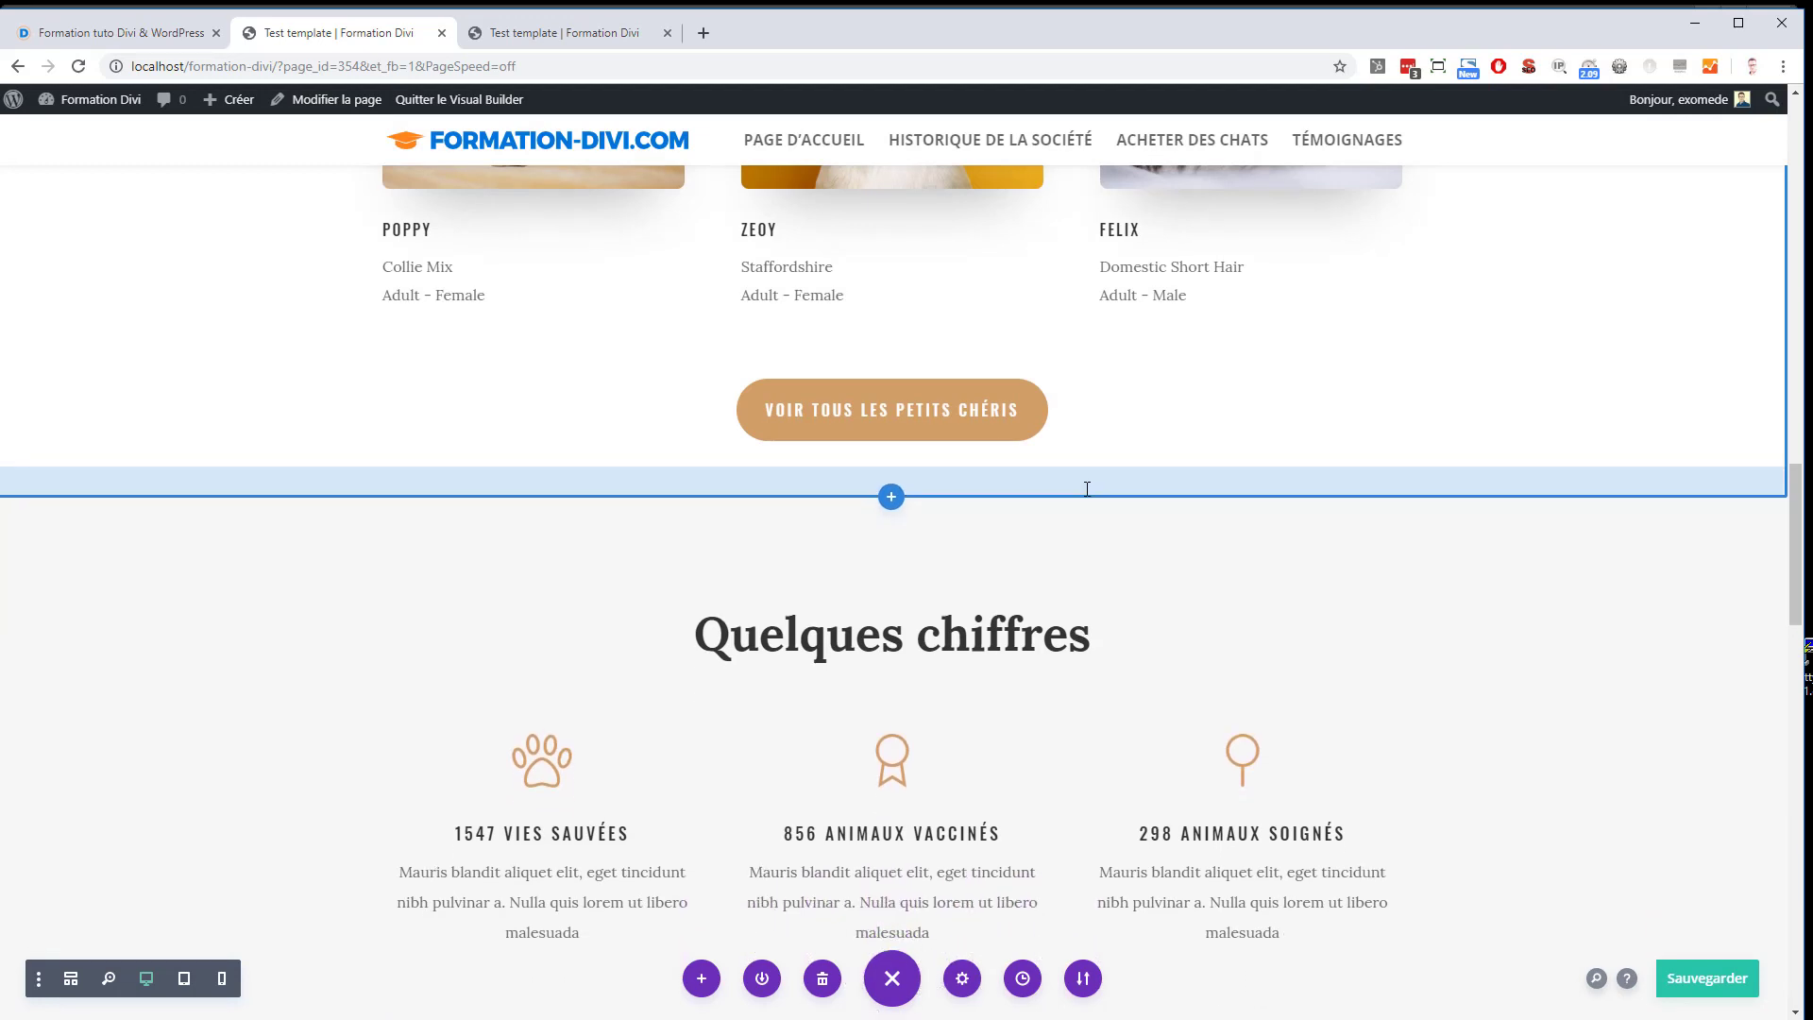
pyautogui.moveTo(1082, 552); pyautogui.dragTo(1095, 532)
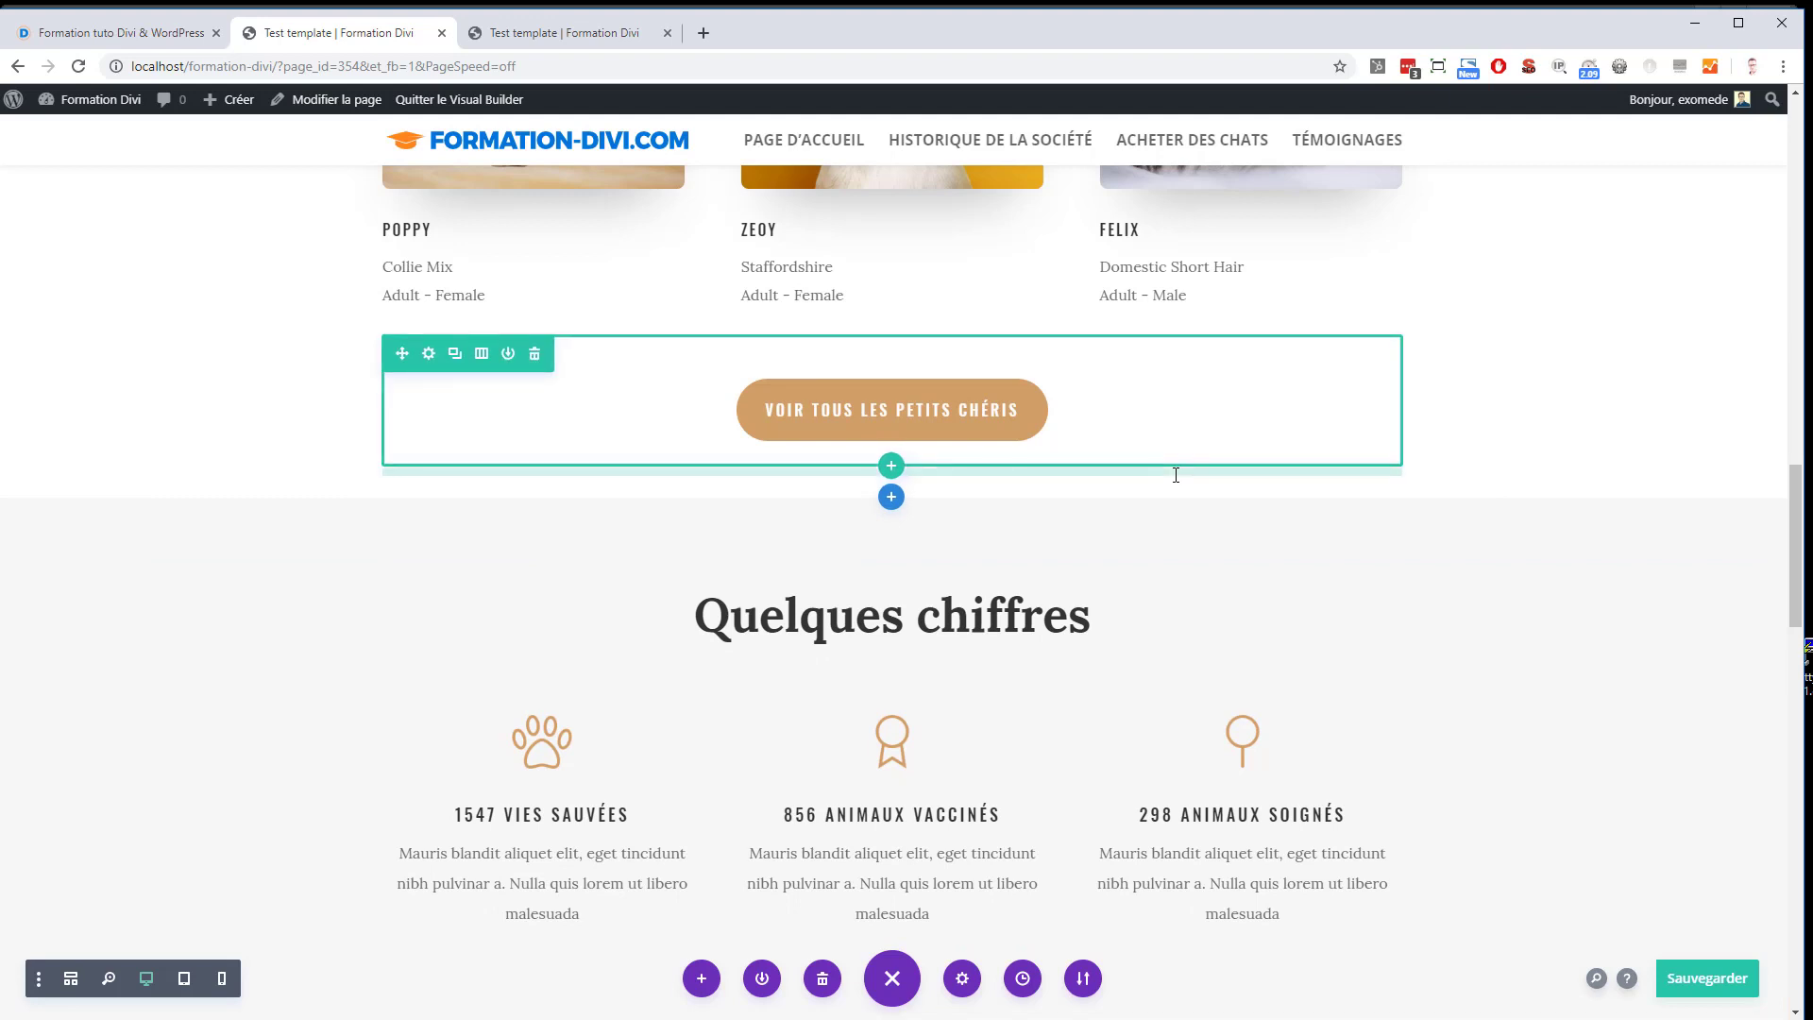
pyautogui.moveTo(1495, 486); pyautogui.dragTo(1489, 527)
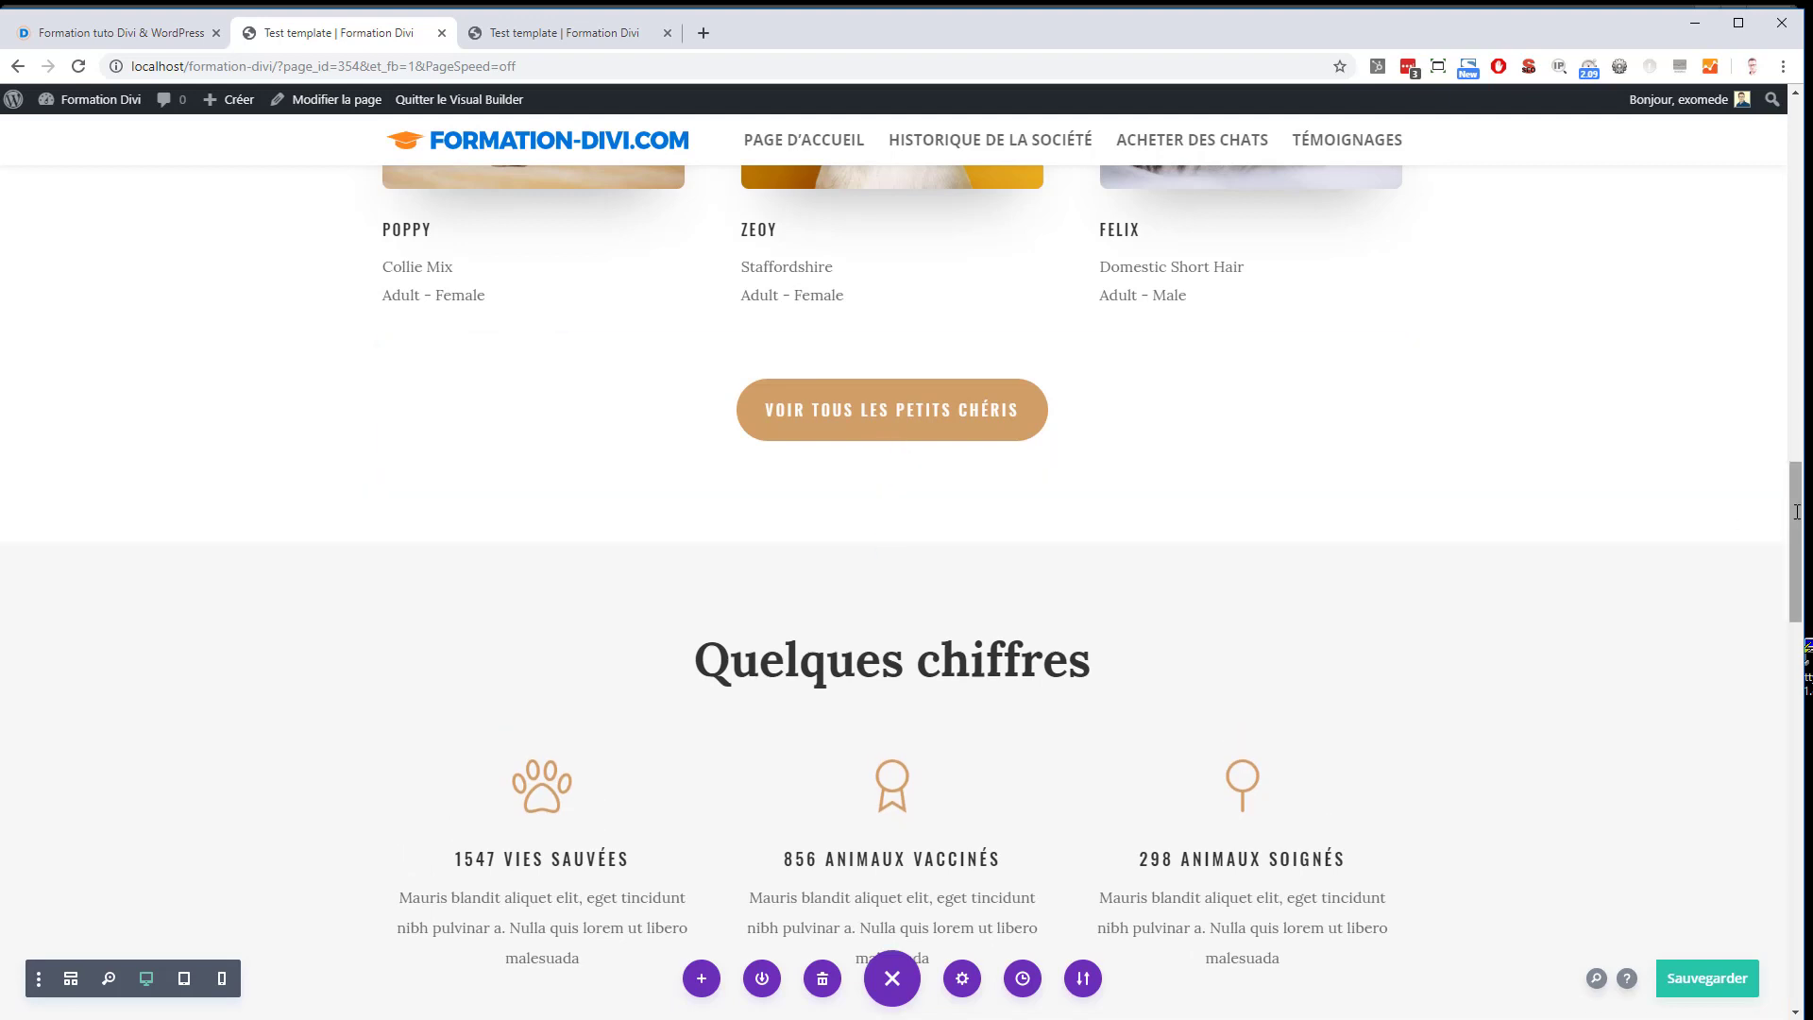
# Switch to Sublime Text and review the Partie 4 and "Qui sommes-nous" content in the _CONTENU file
pyautogui.moveTo(1798, 512); pyautogui.dragTo(1797, 588)
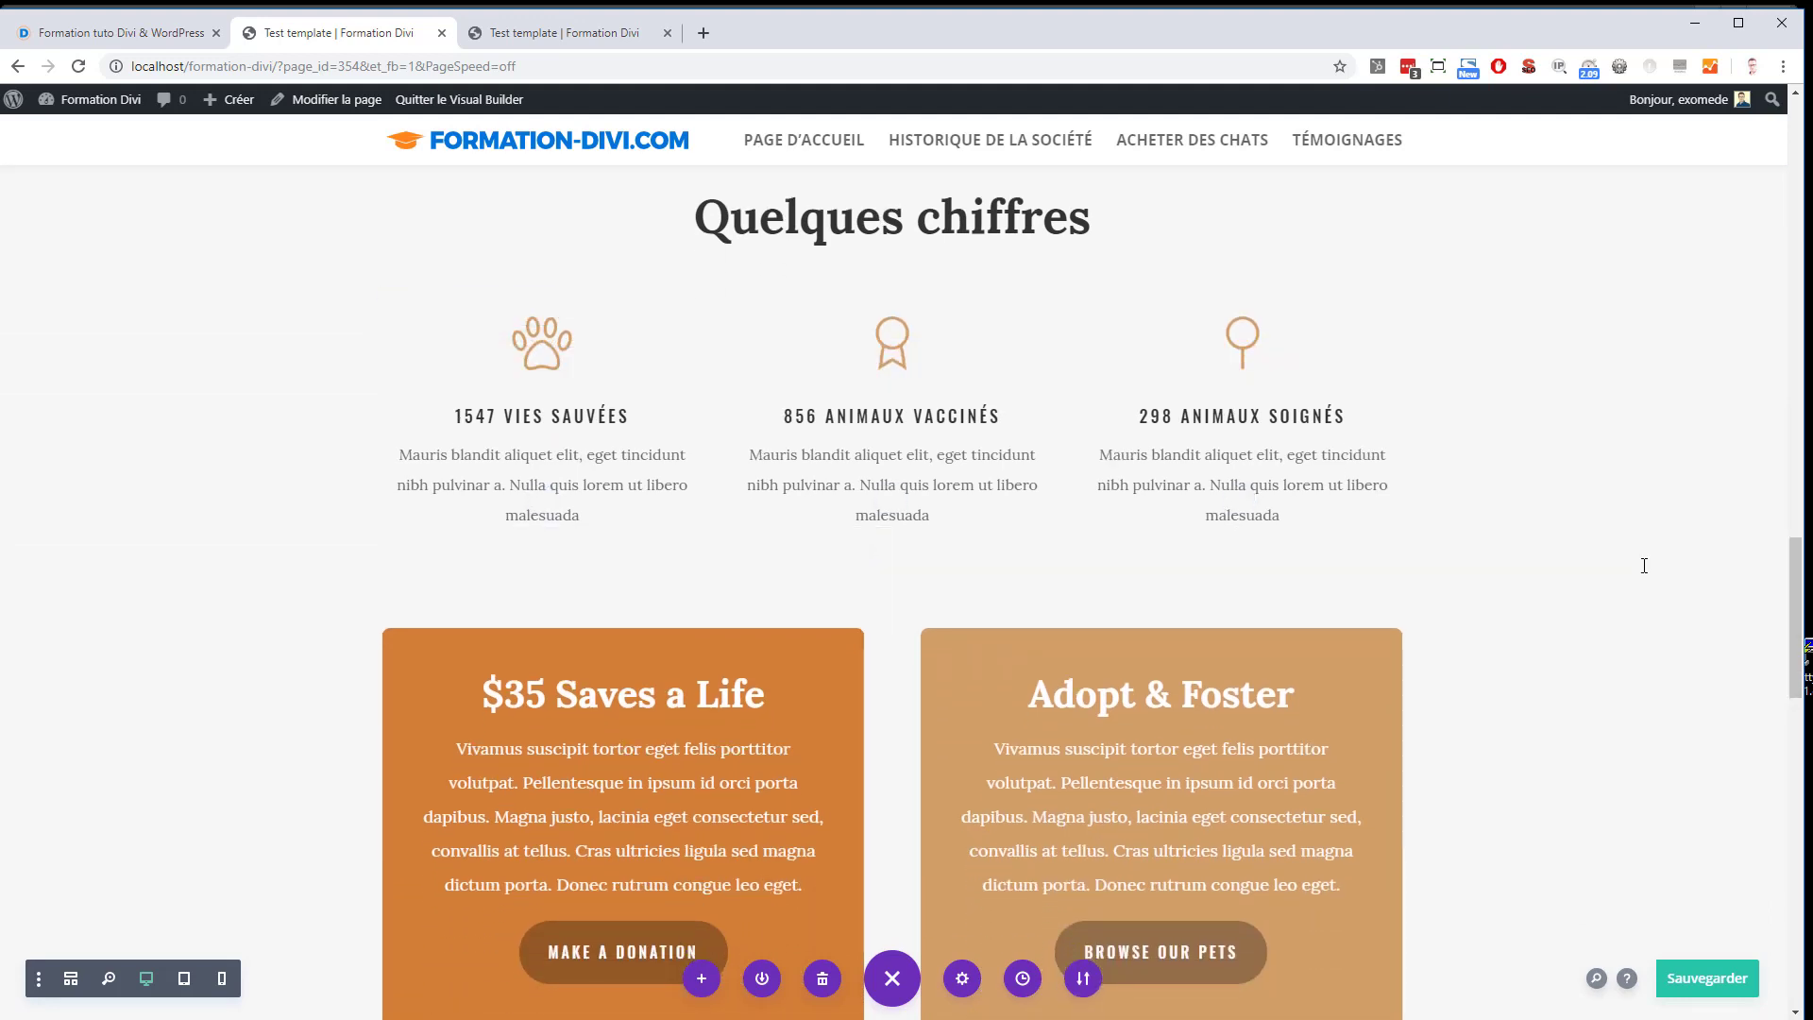
pyautogui.scroll(-3, 1644, 563)
pyautogui.hotkey('alt', 'Tab')
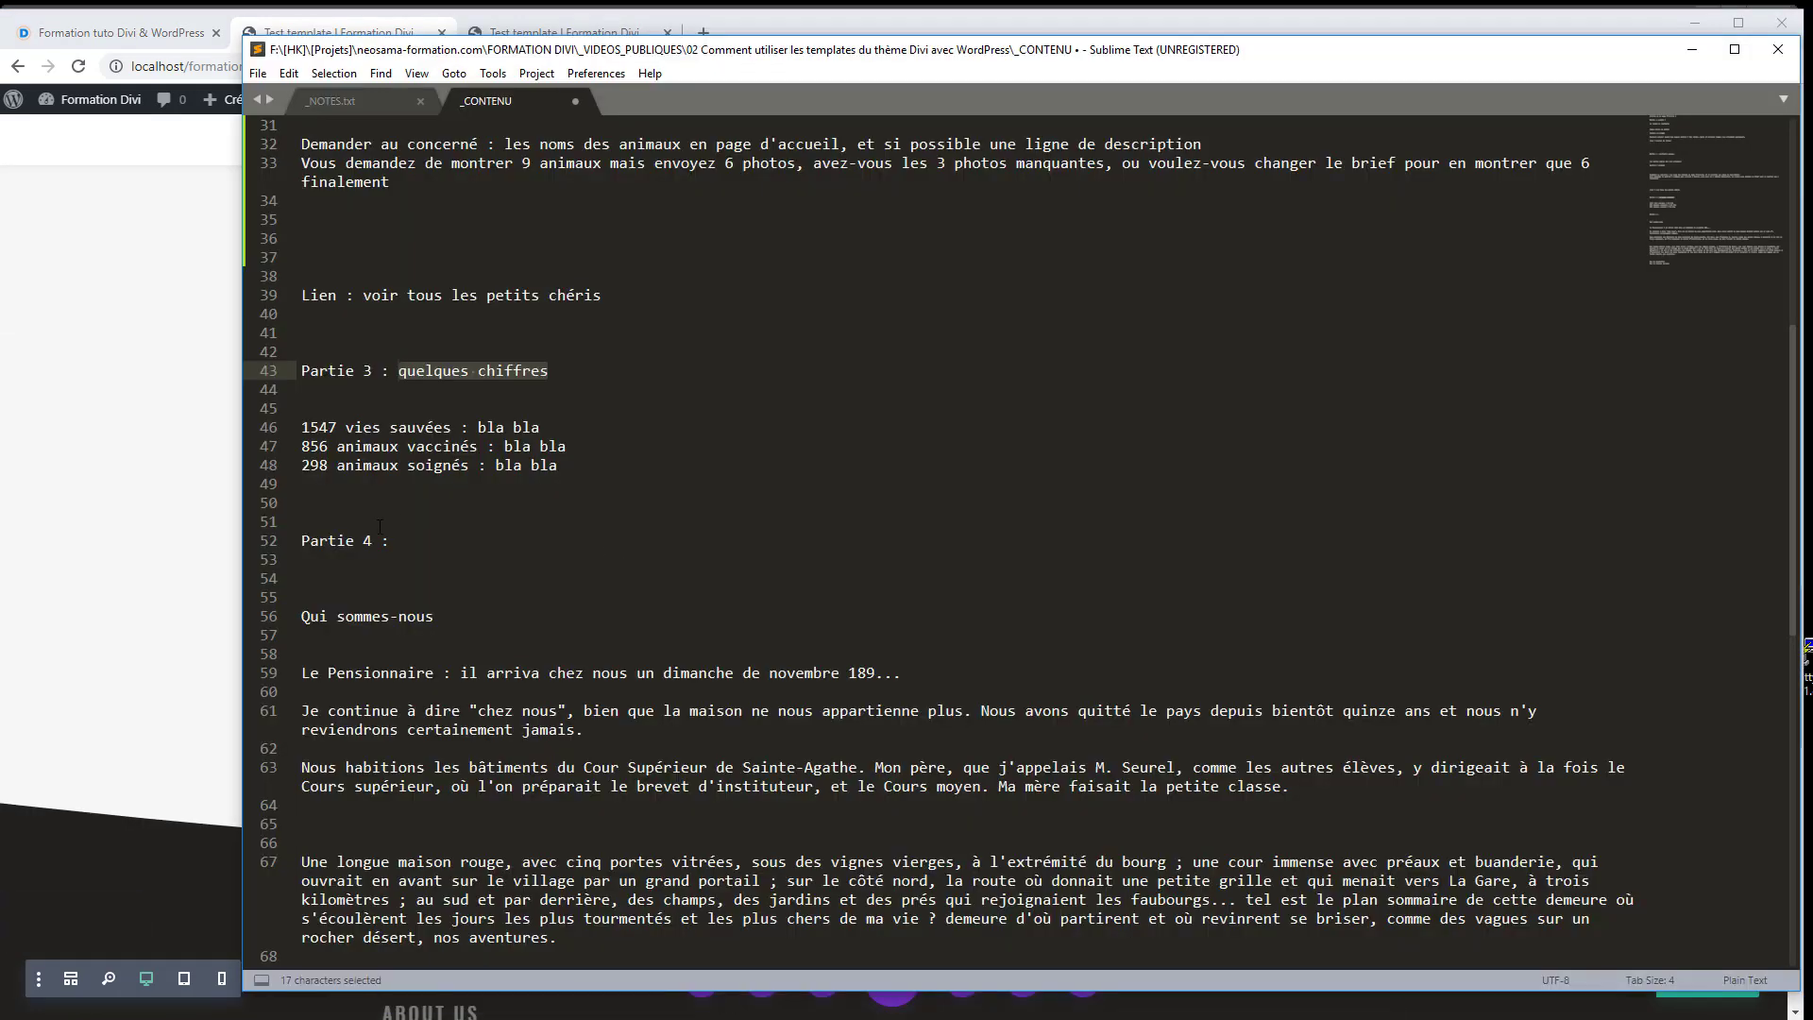
pyautogui.click(380, 526)
pyautogui.scroll(-5, 388, 454)
pyautogui.scroll(1, 393, 392)
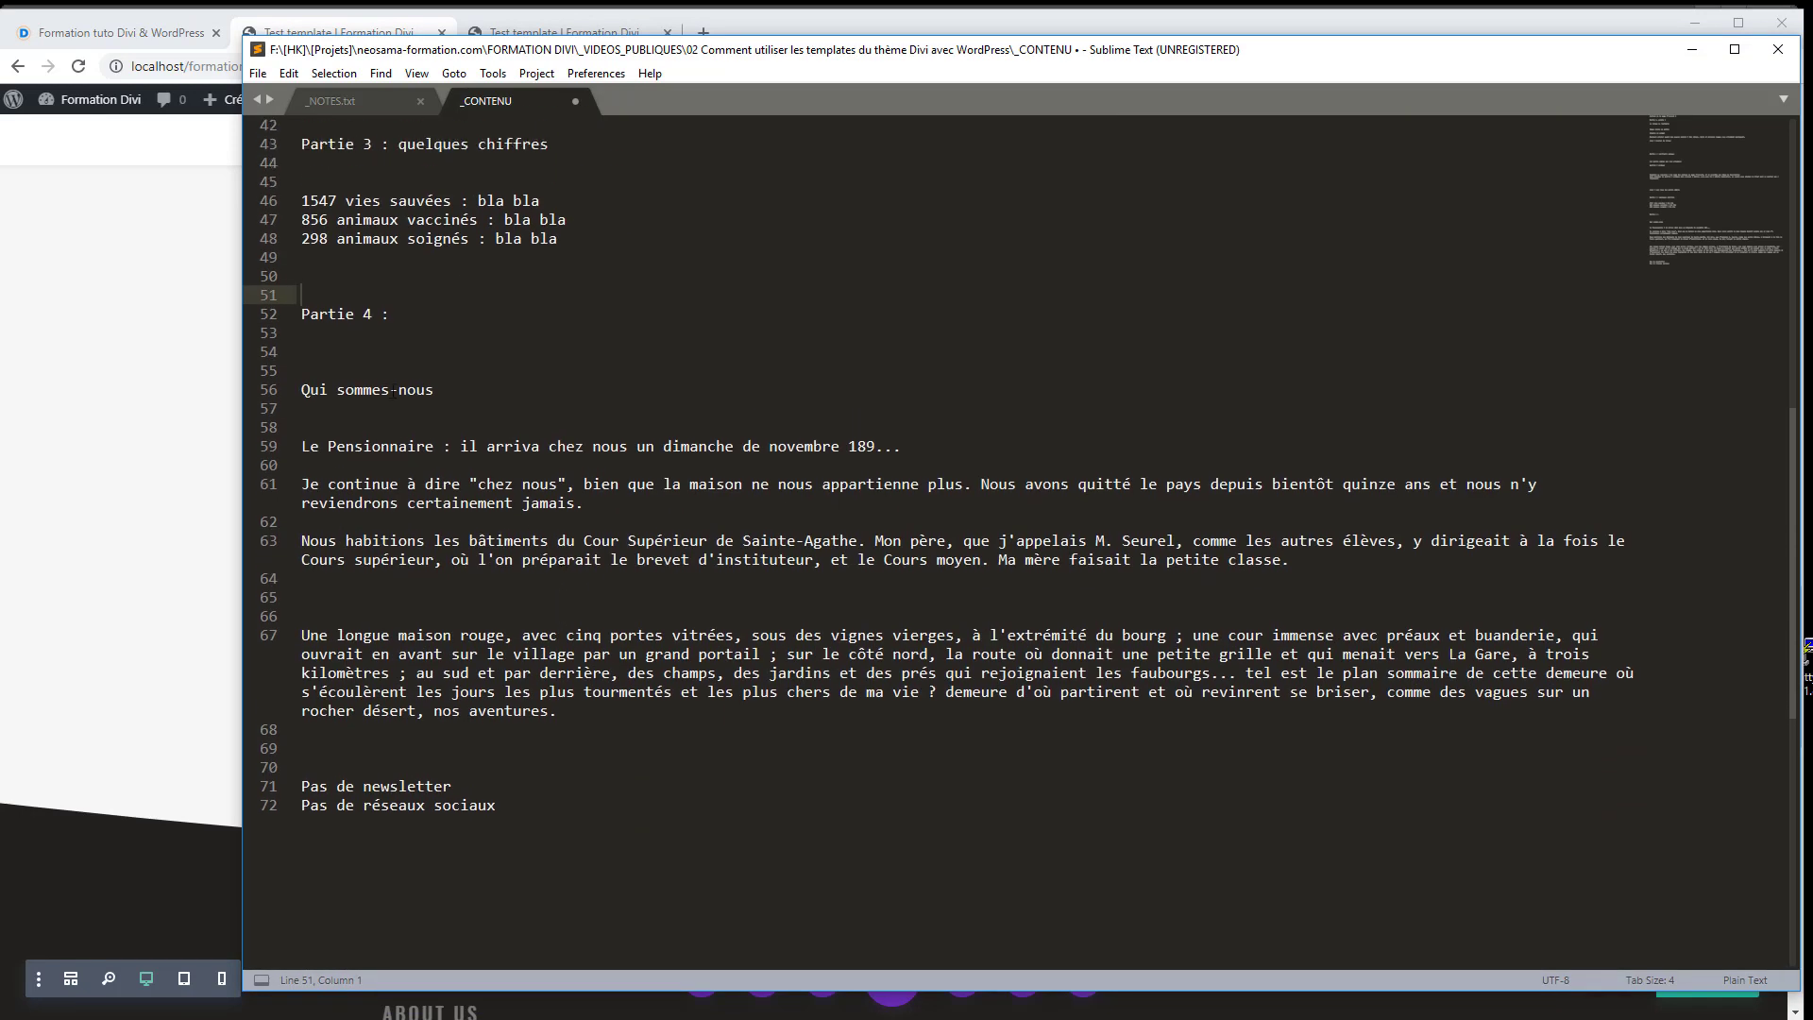
# Back on the Divi page in the browser, replace the "About Our Shelter" heading with "Qui sommes-nous"
pyautogui.click(694, 14)
pyautogui.scroll(-6, 605, 404)
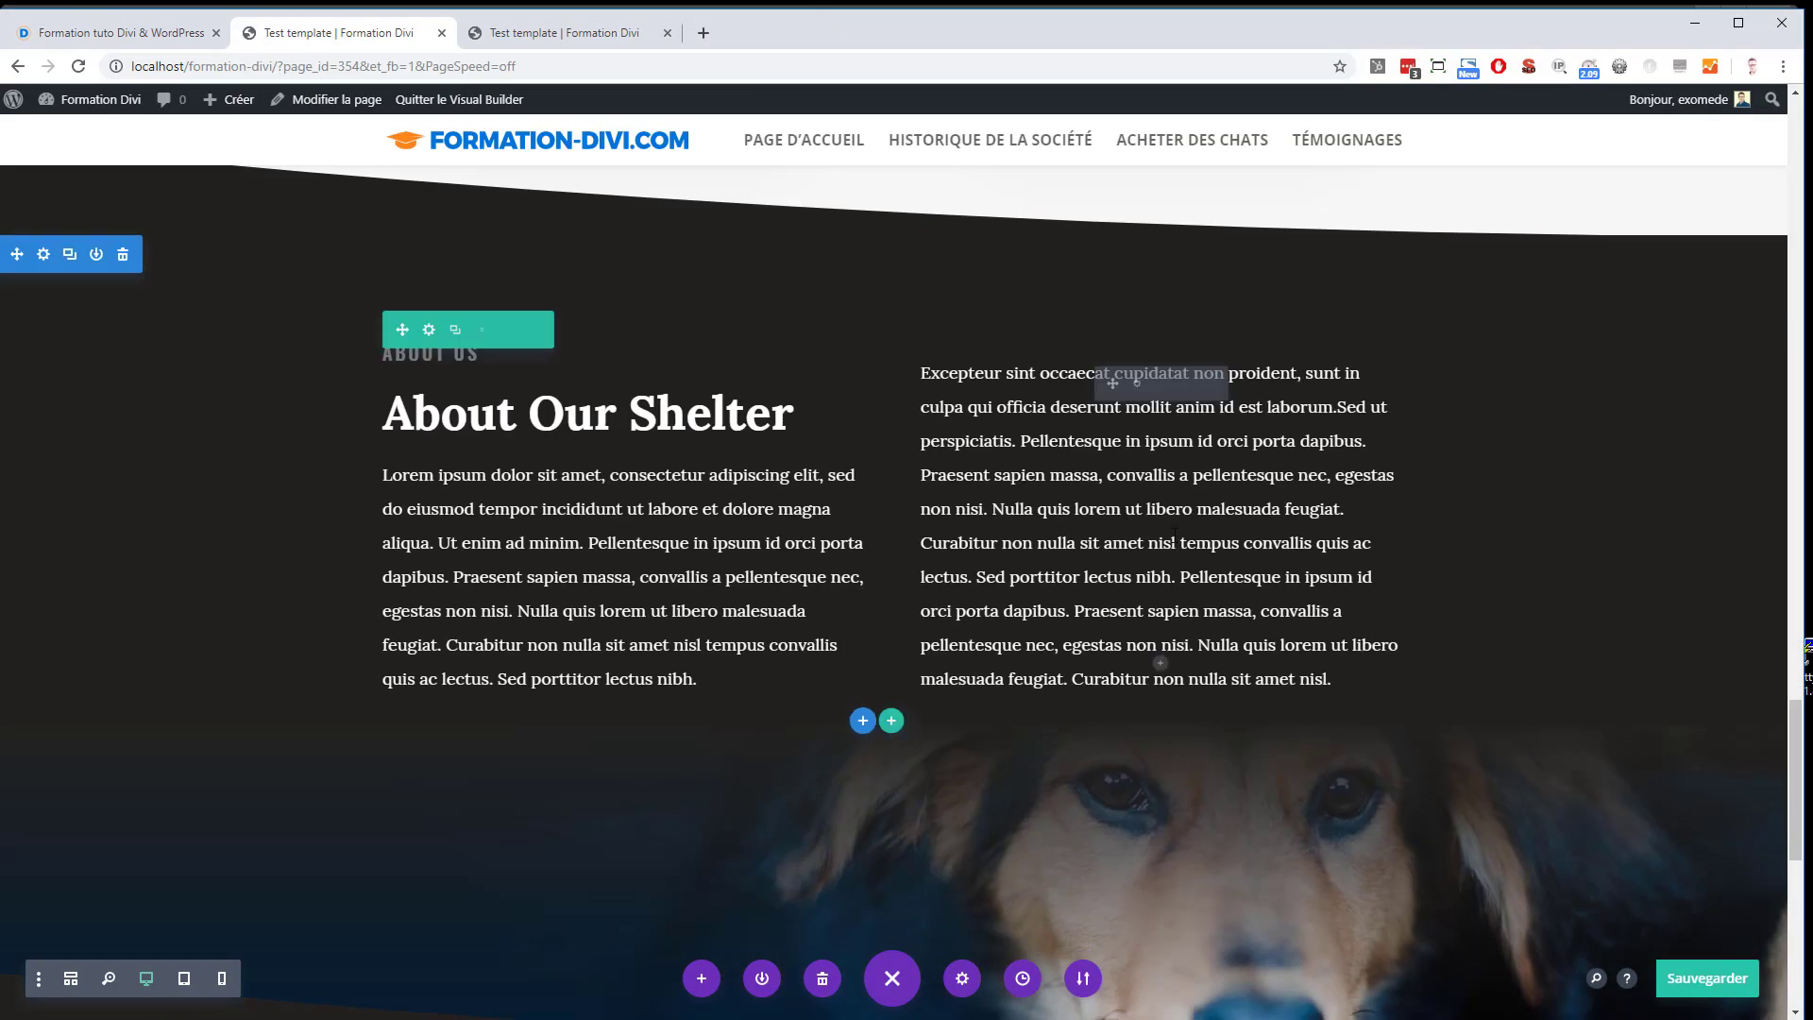
pyautogui.click(597, 386)
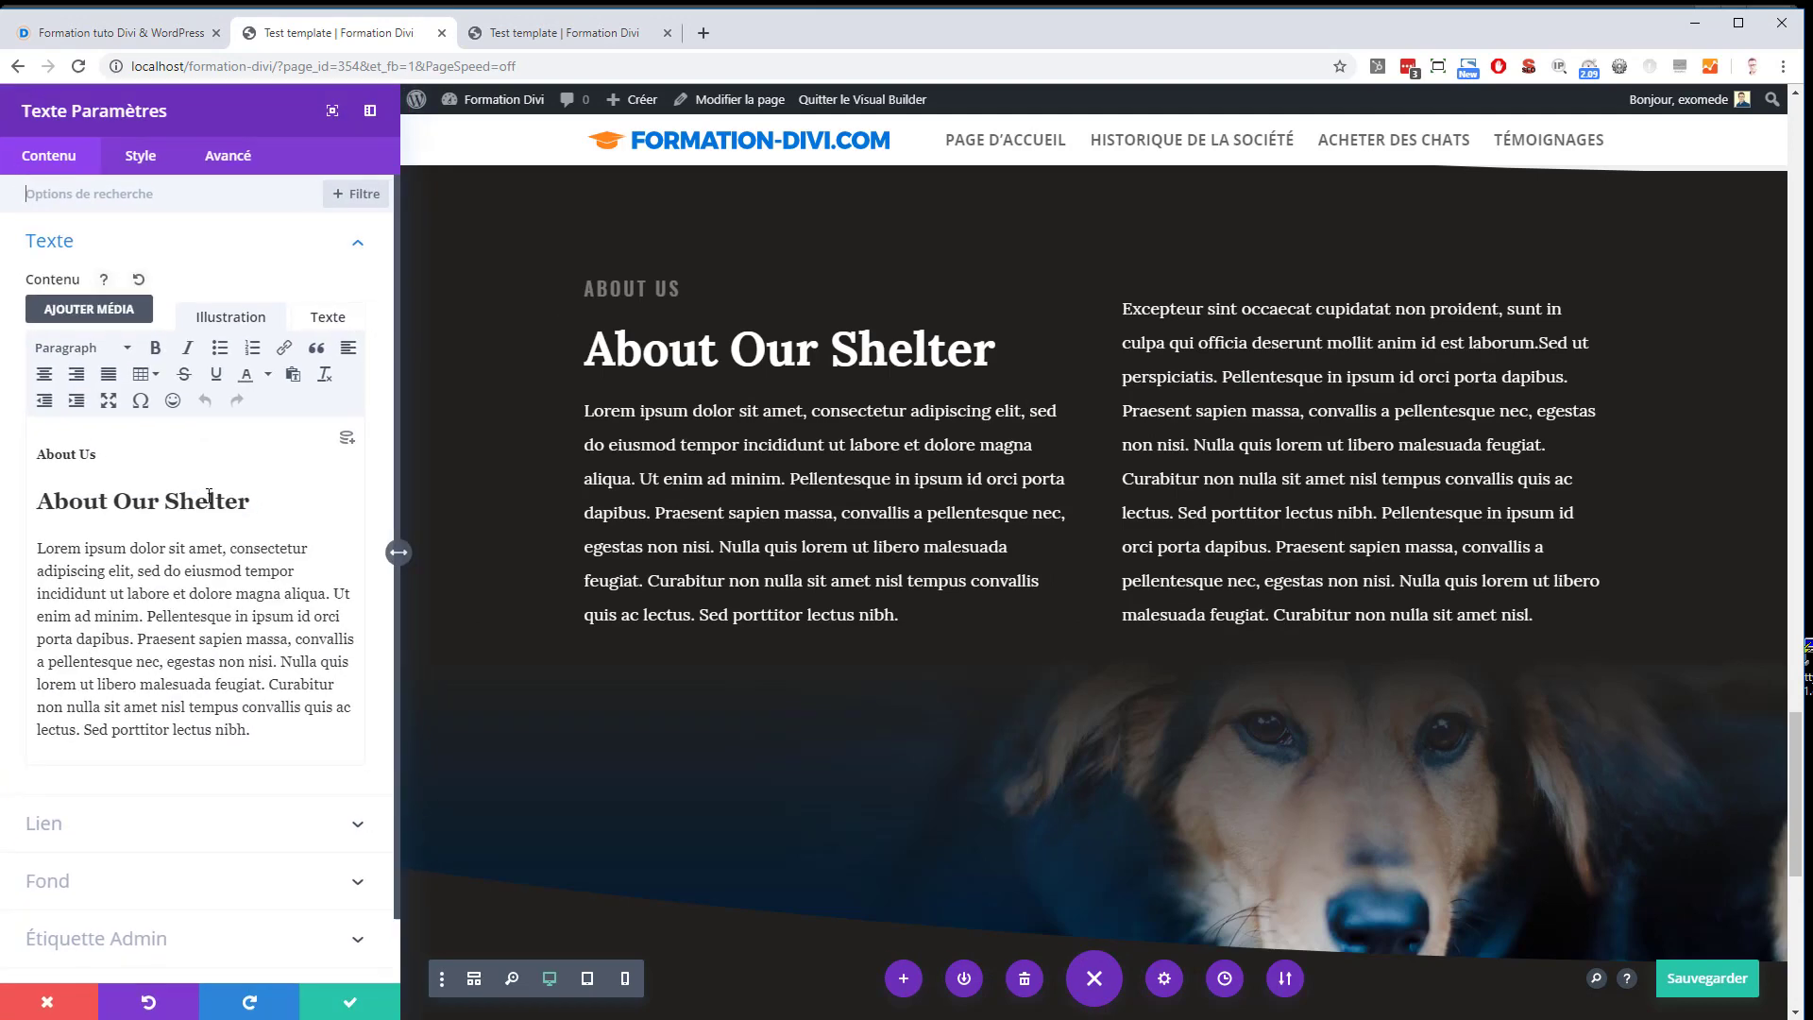
pyautogui.write('Qui sommes-nous')
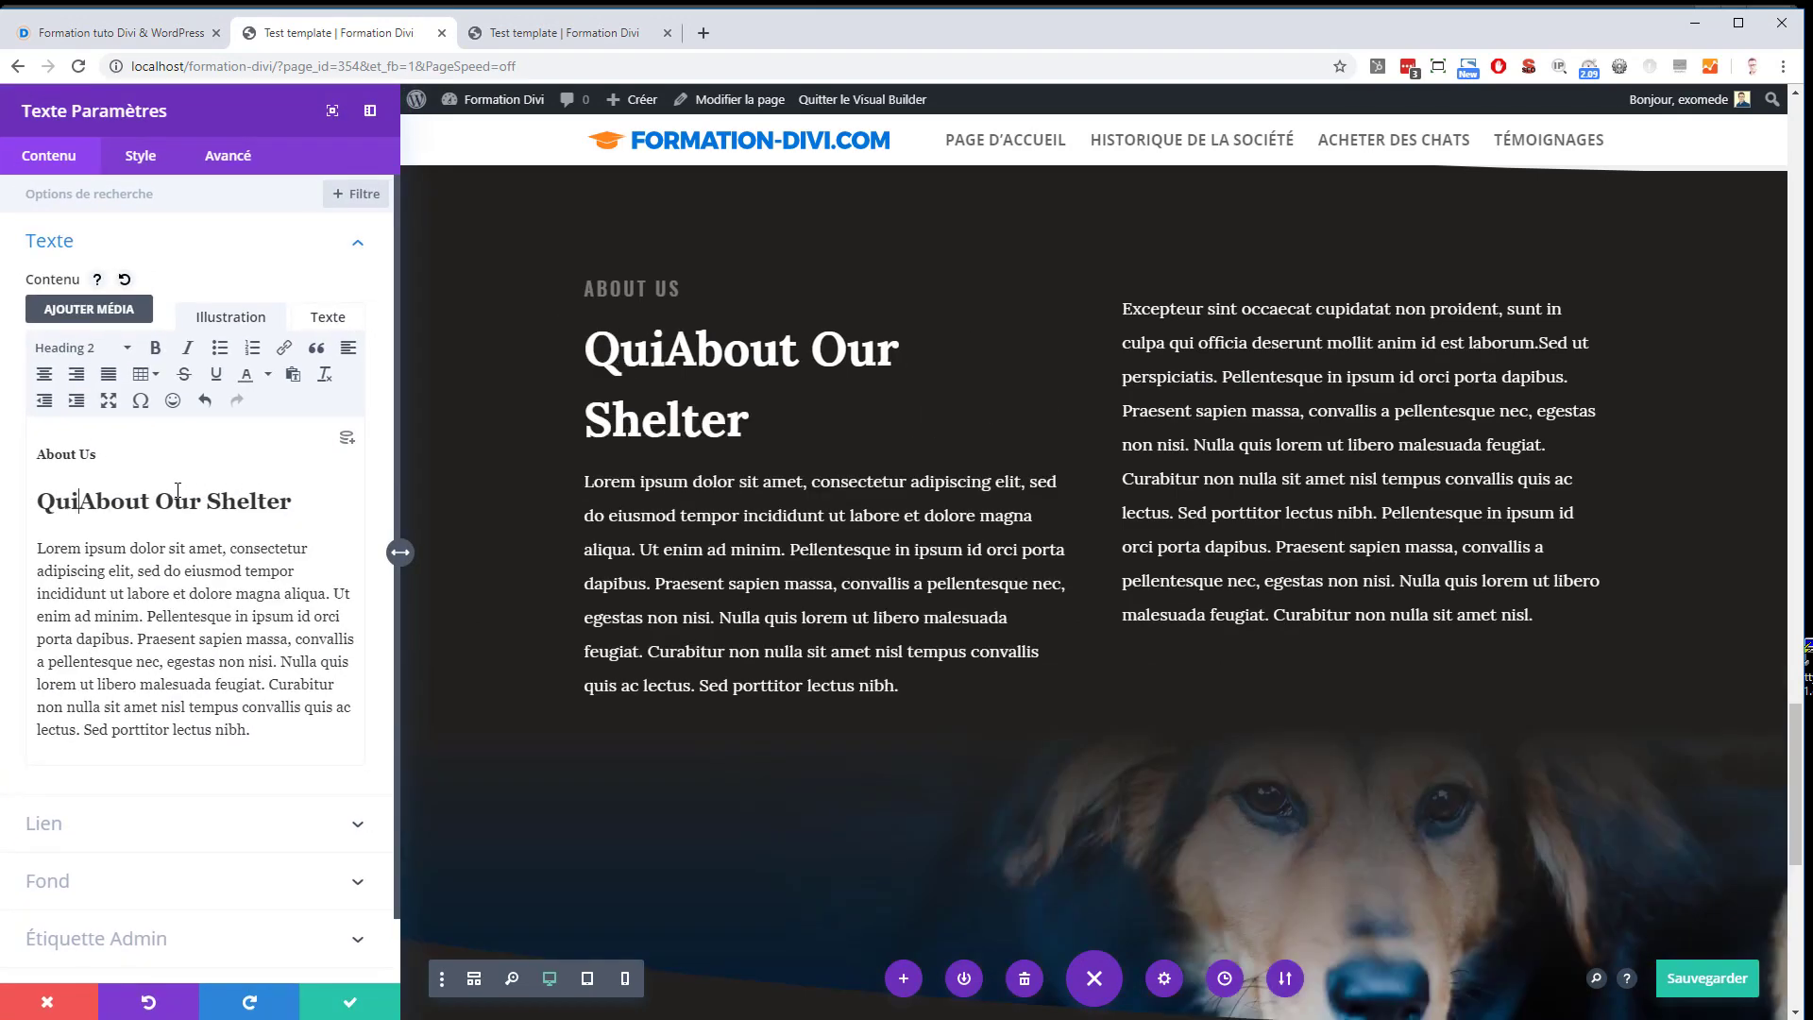
pyautogui.hotkey('shift', 'End')
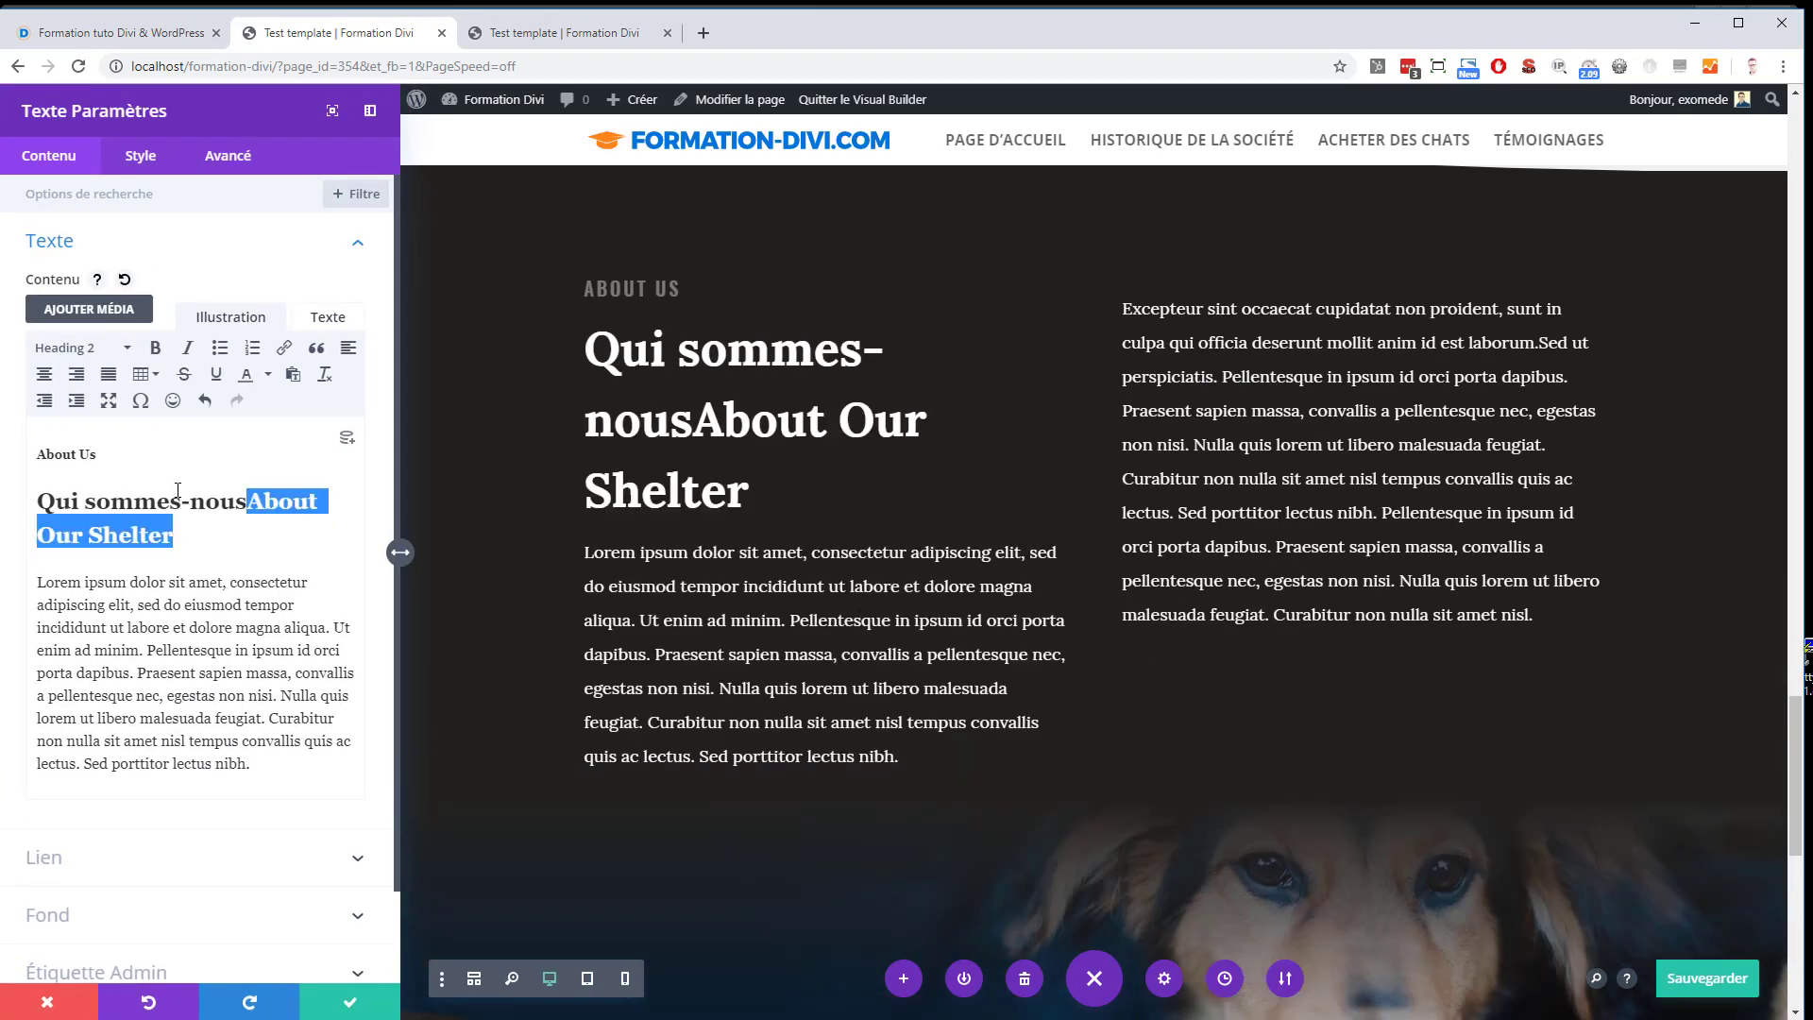
pyautogui.press('Delete')
# Replace the placeholder paragraph under "Qui sommes-nous" with the three paragraphs from "Le Pensionnaire" to "petite classe" in the _CONTENU file, and save the module
pyautogui.hotkey('alt', 'Tab')
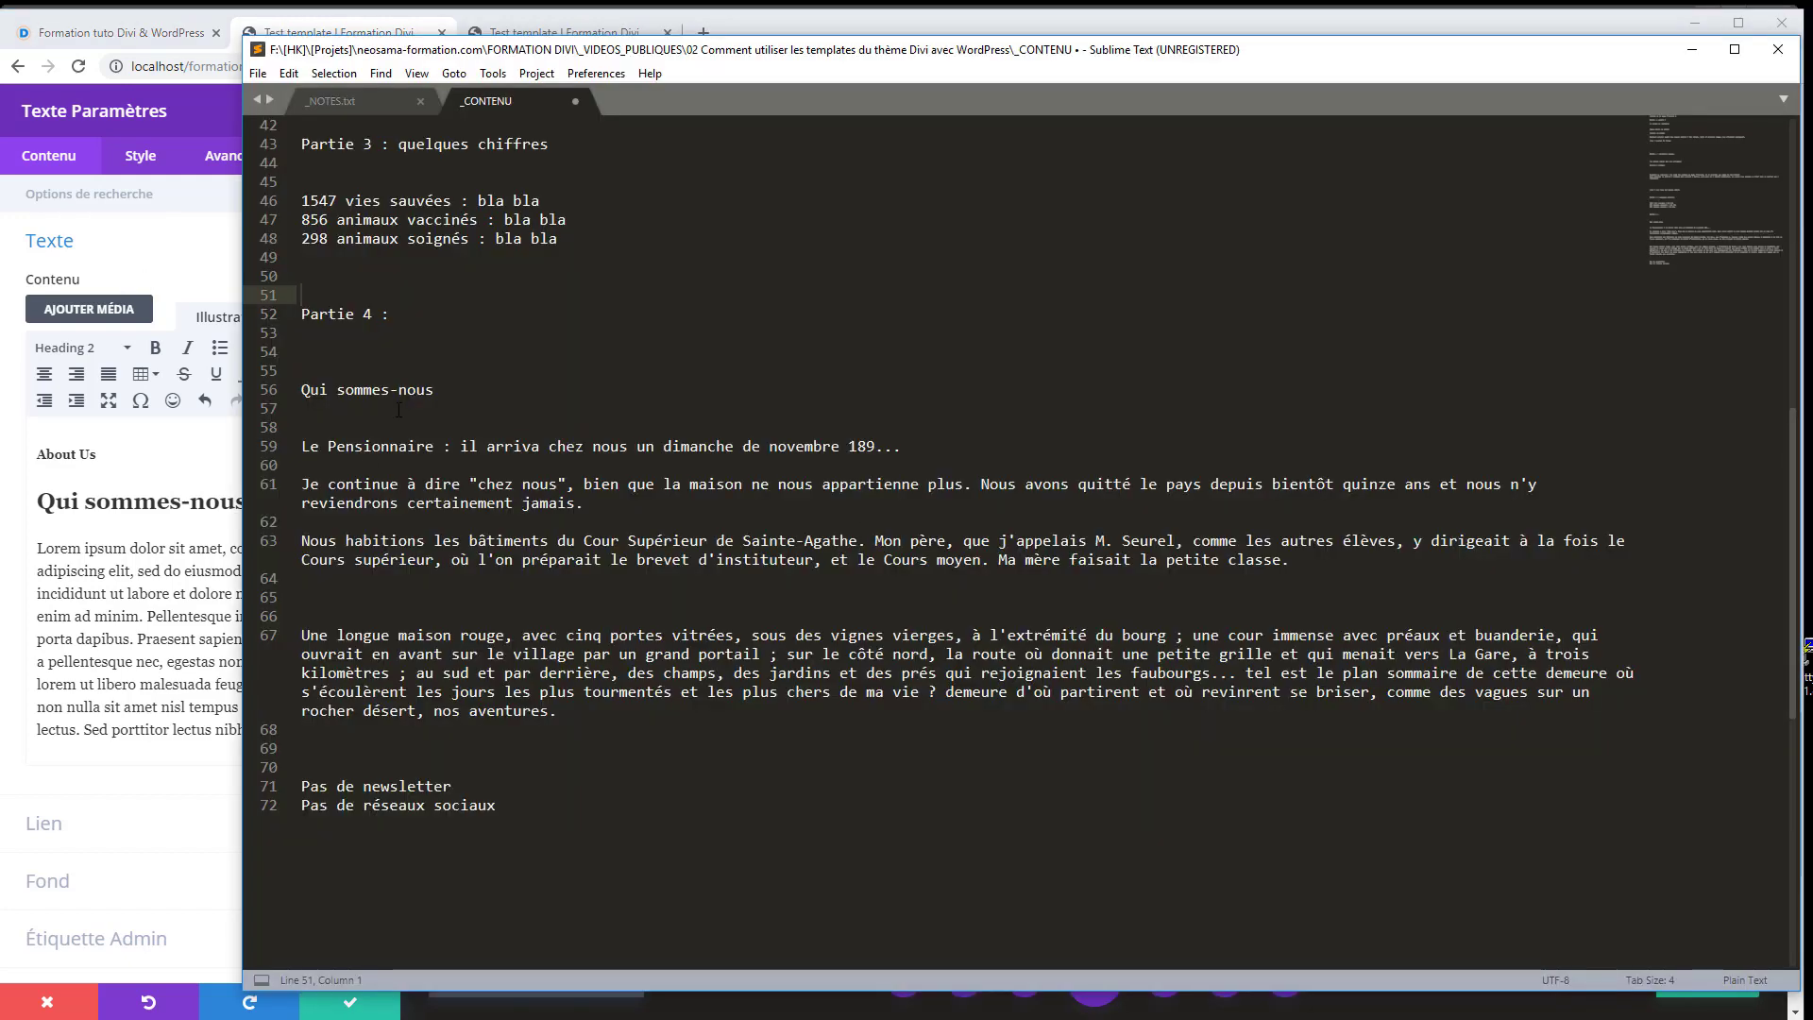
pyautogui.moveTo(302, 447); pyautogui.dragTo(1465, 559)
pyautogui.hotkey('ctrl', 'c')
pyautogui.click(347, 30)
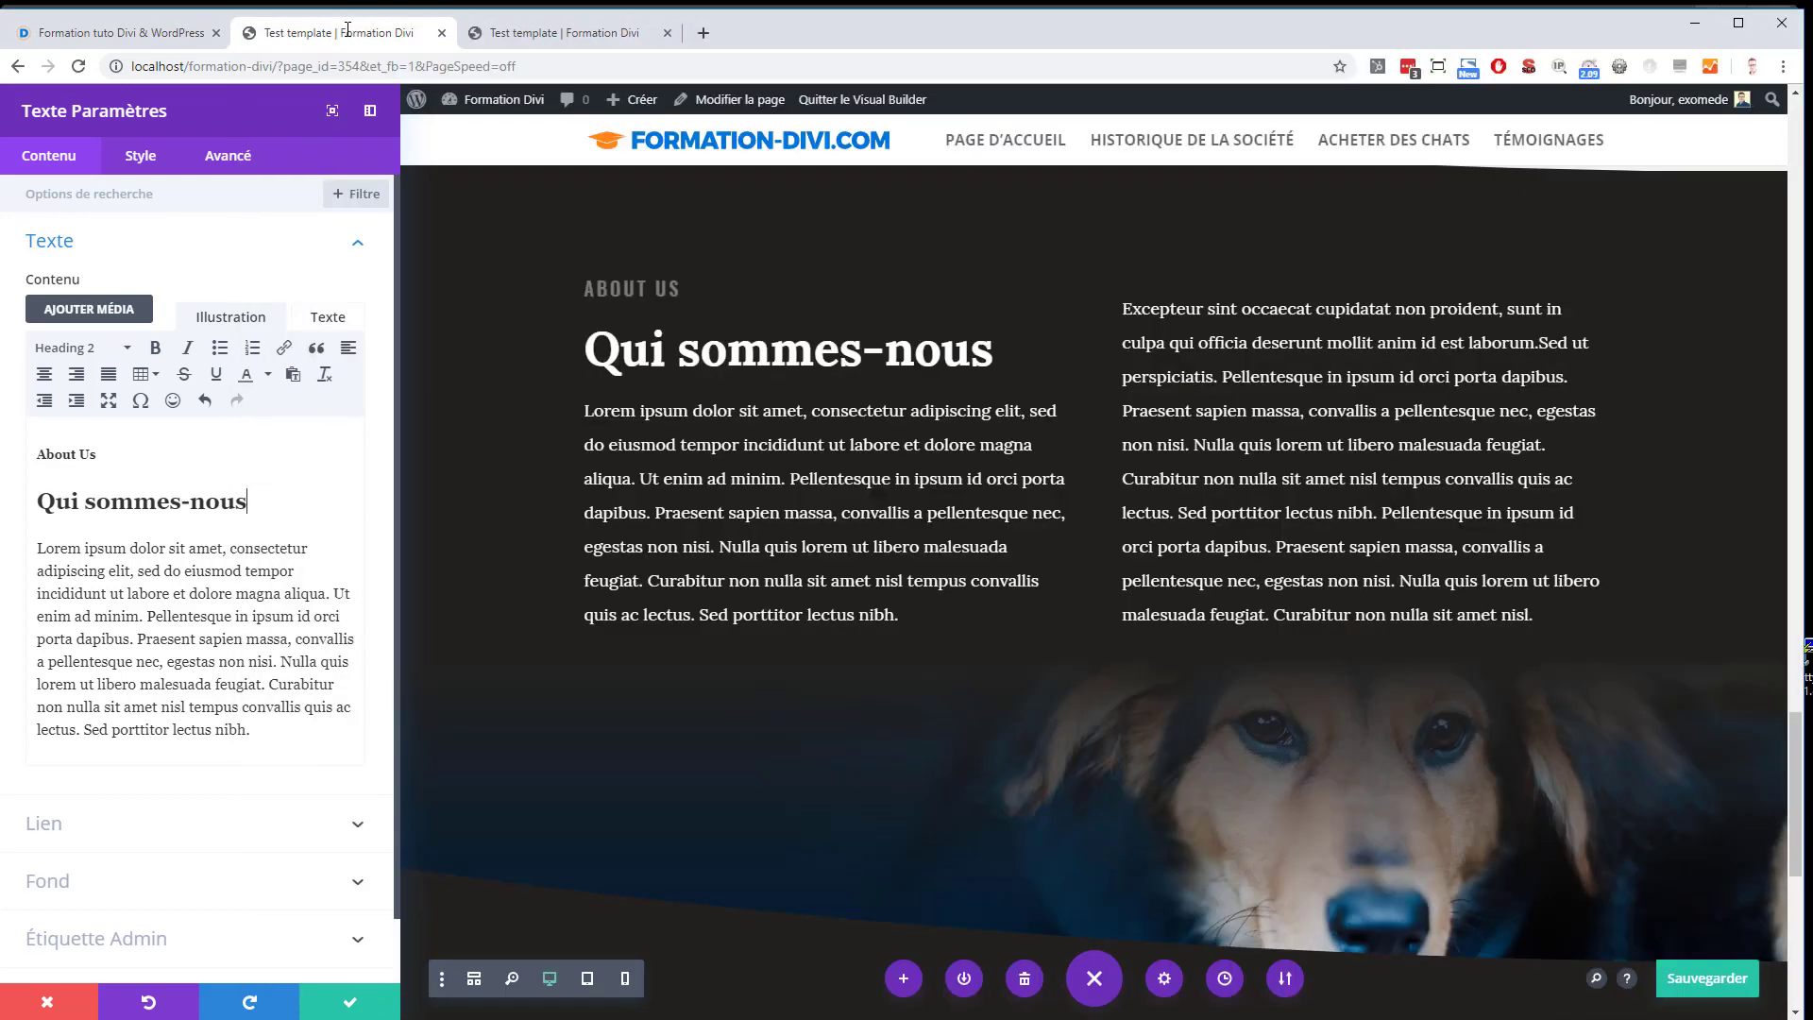
pyautogui.tripleClick(241, 730)
pyautogui.hotkey('ctrl', 'v')
pyautogui.click(354, 1009)
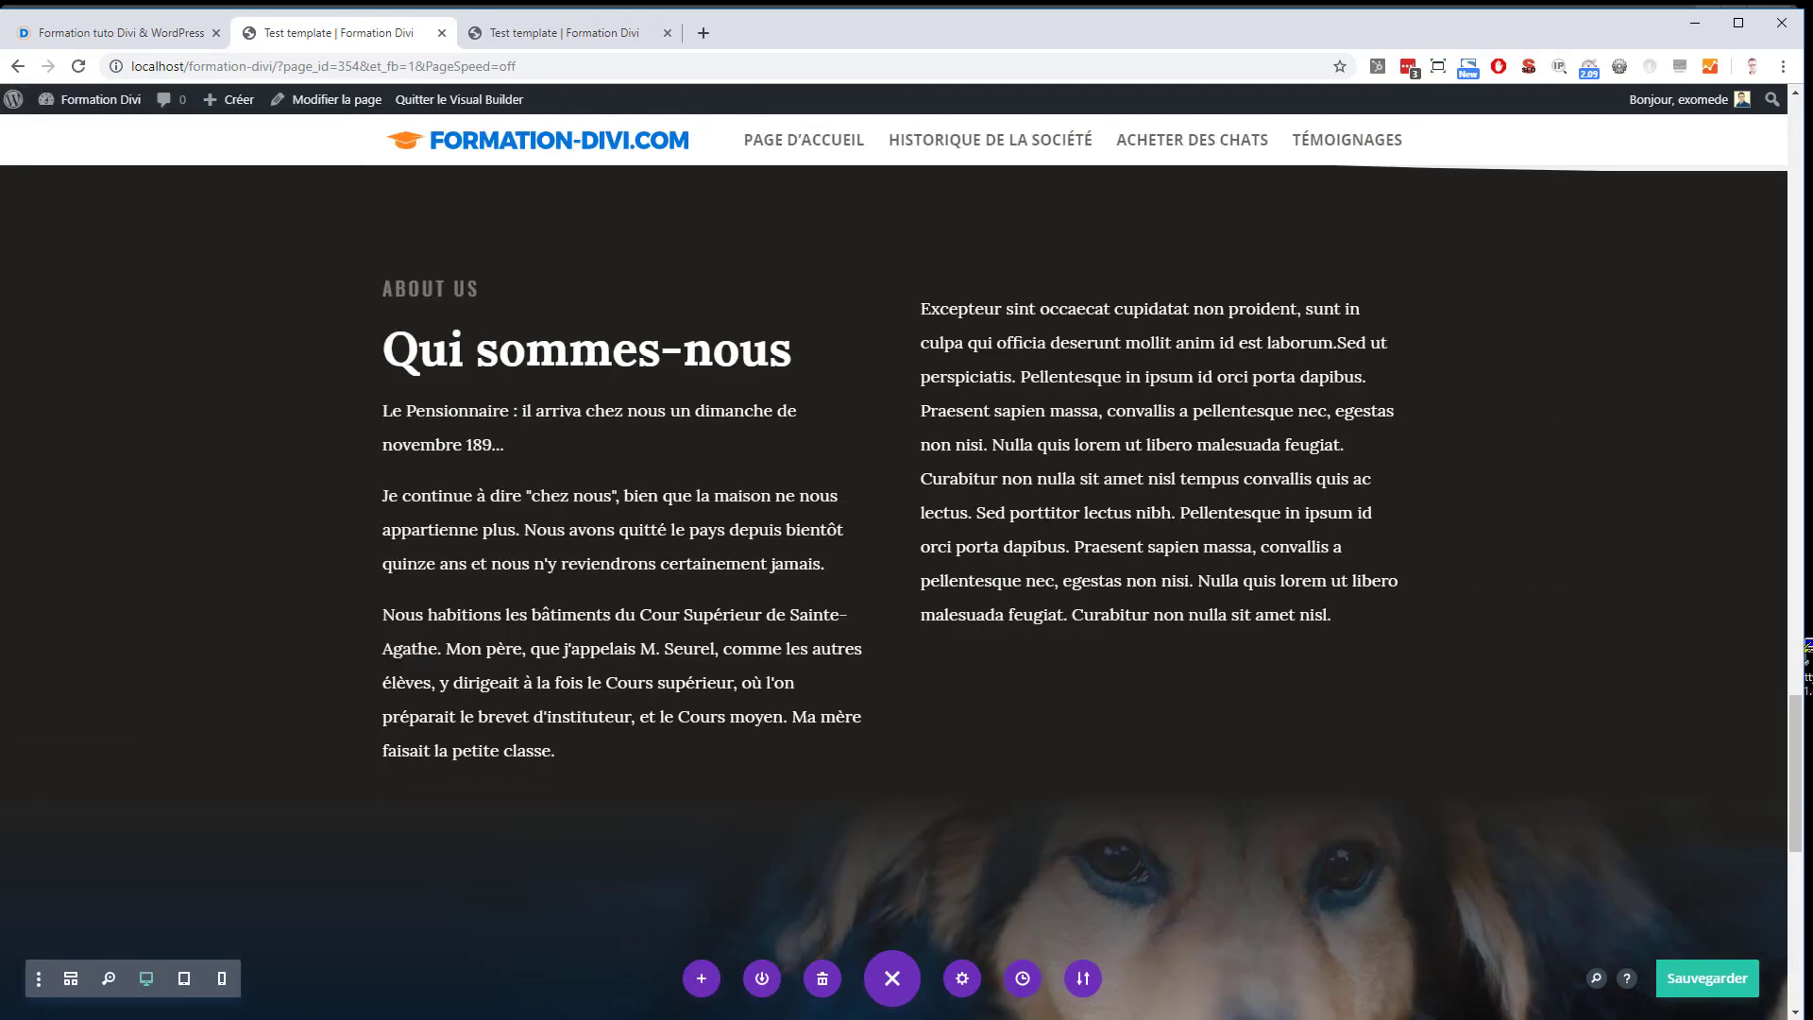
# Replace the second column's placeholder text with the "Une longue maison rouge" paragraph from the _CONTENU file and save the module
pyautogui.hotkey('alt', 'Tab')
pyautogui.moveTo(595, 715); pyautogui.dragTo(300, 635)
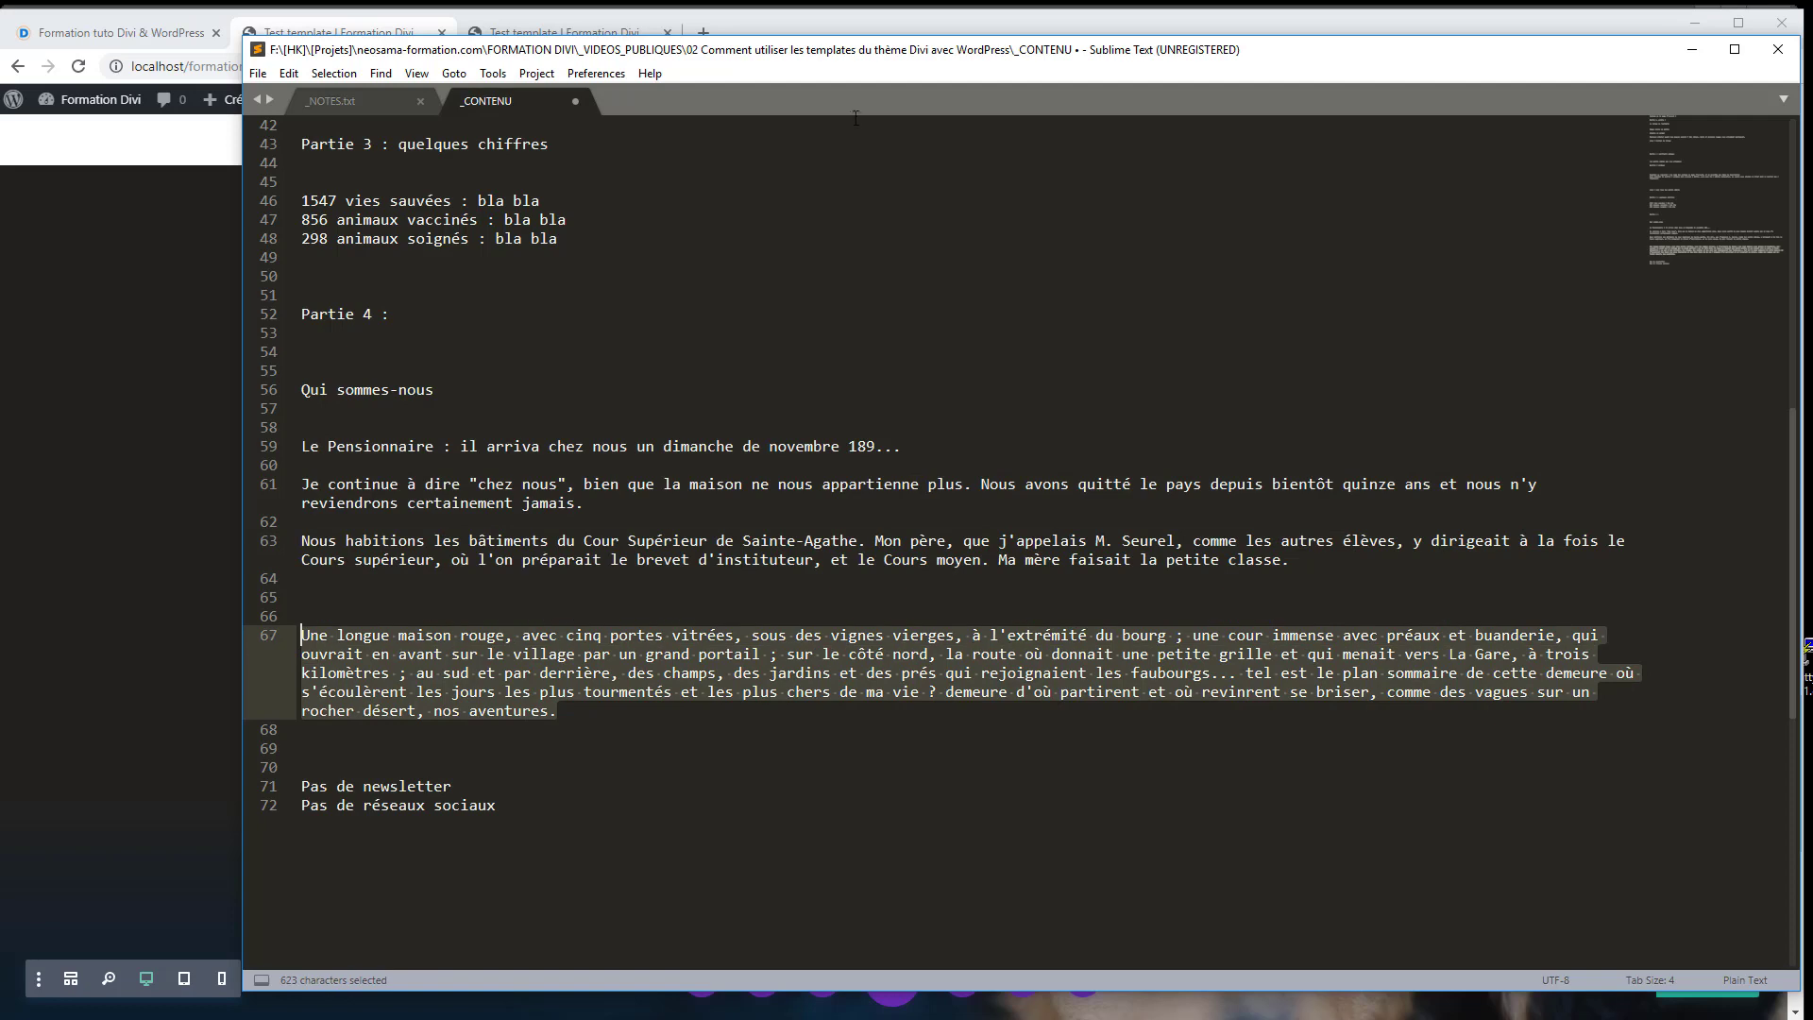
pyautogui.hotkey('ctrl', 'c')
pyautogui.click(854, 19)
pyautogui.click(1134, 319)
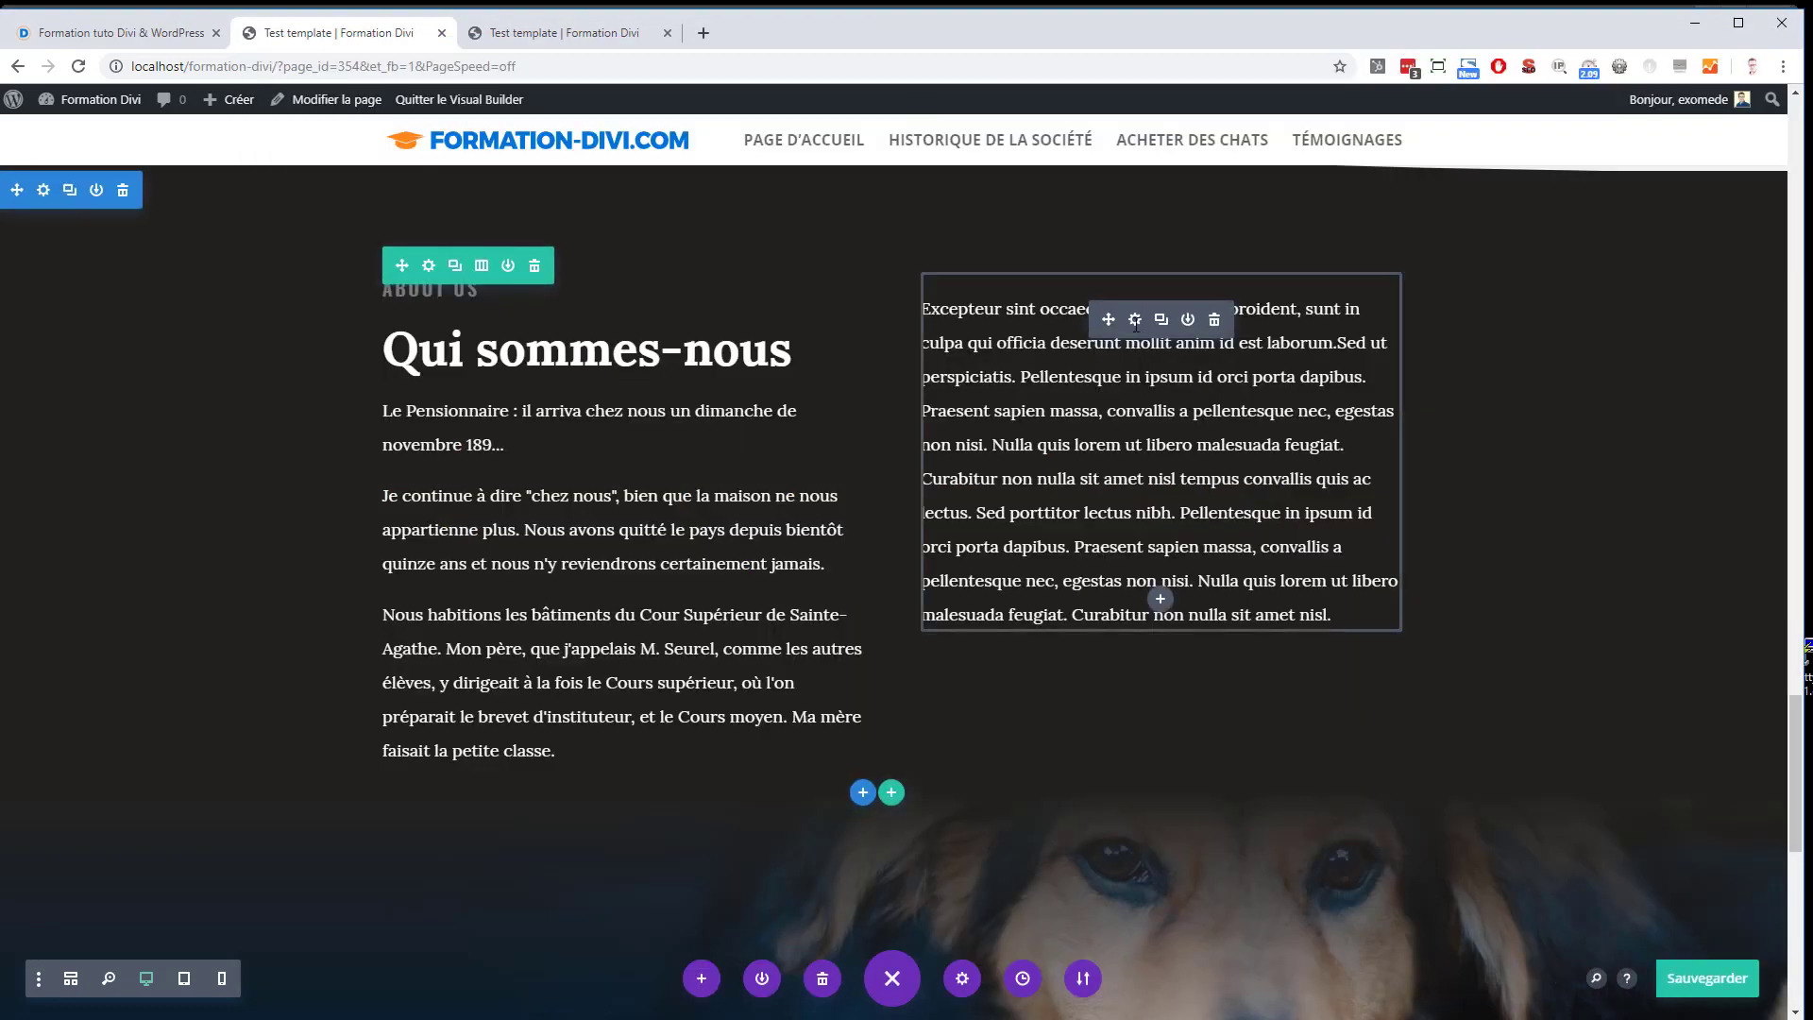
pyautogui.hotkey('ctrl', 'a')
pyautogui.hotkey('ctrl', 'v')
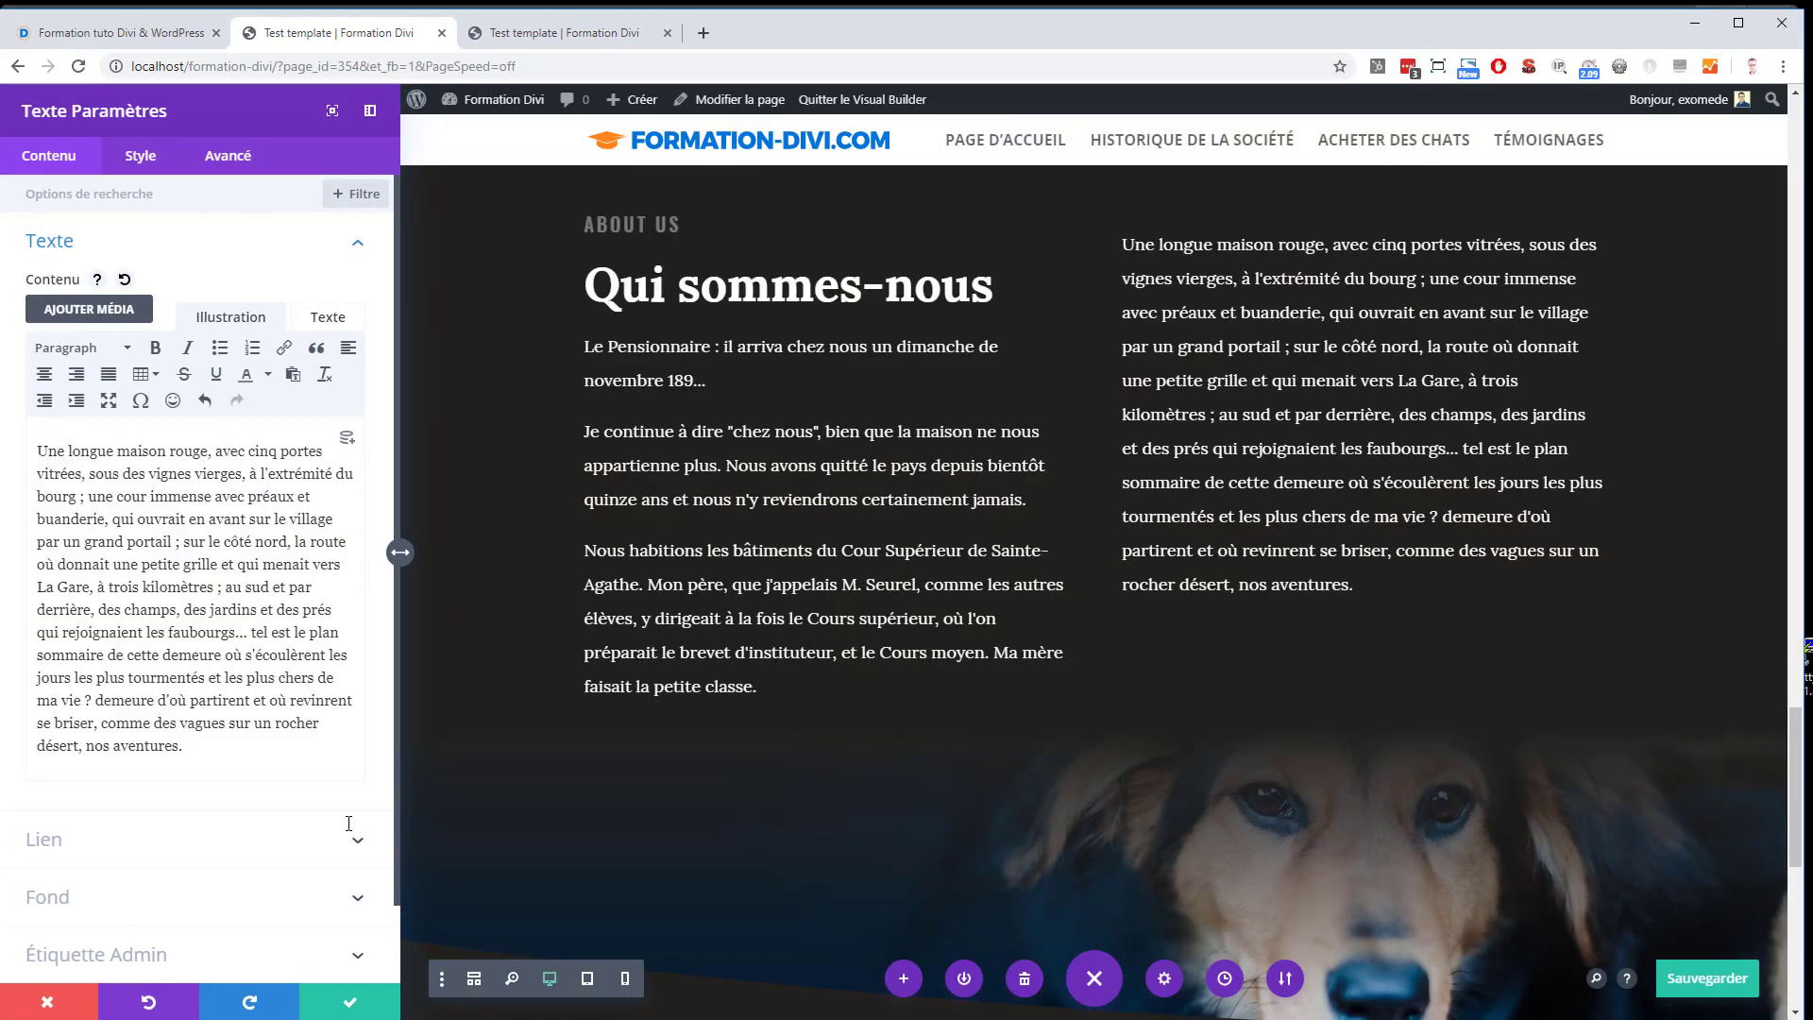
pyautogui.click(353, 989)
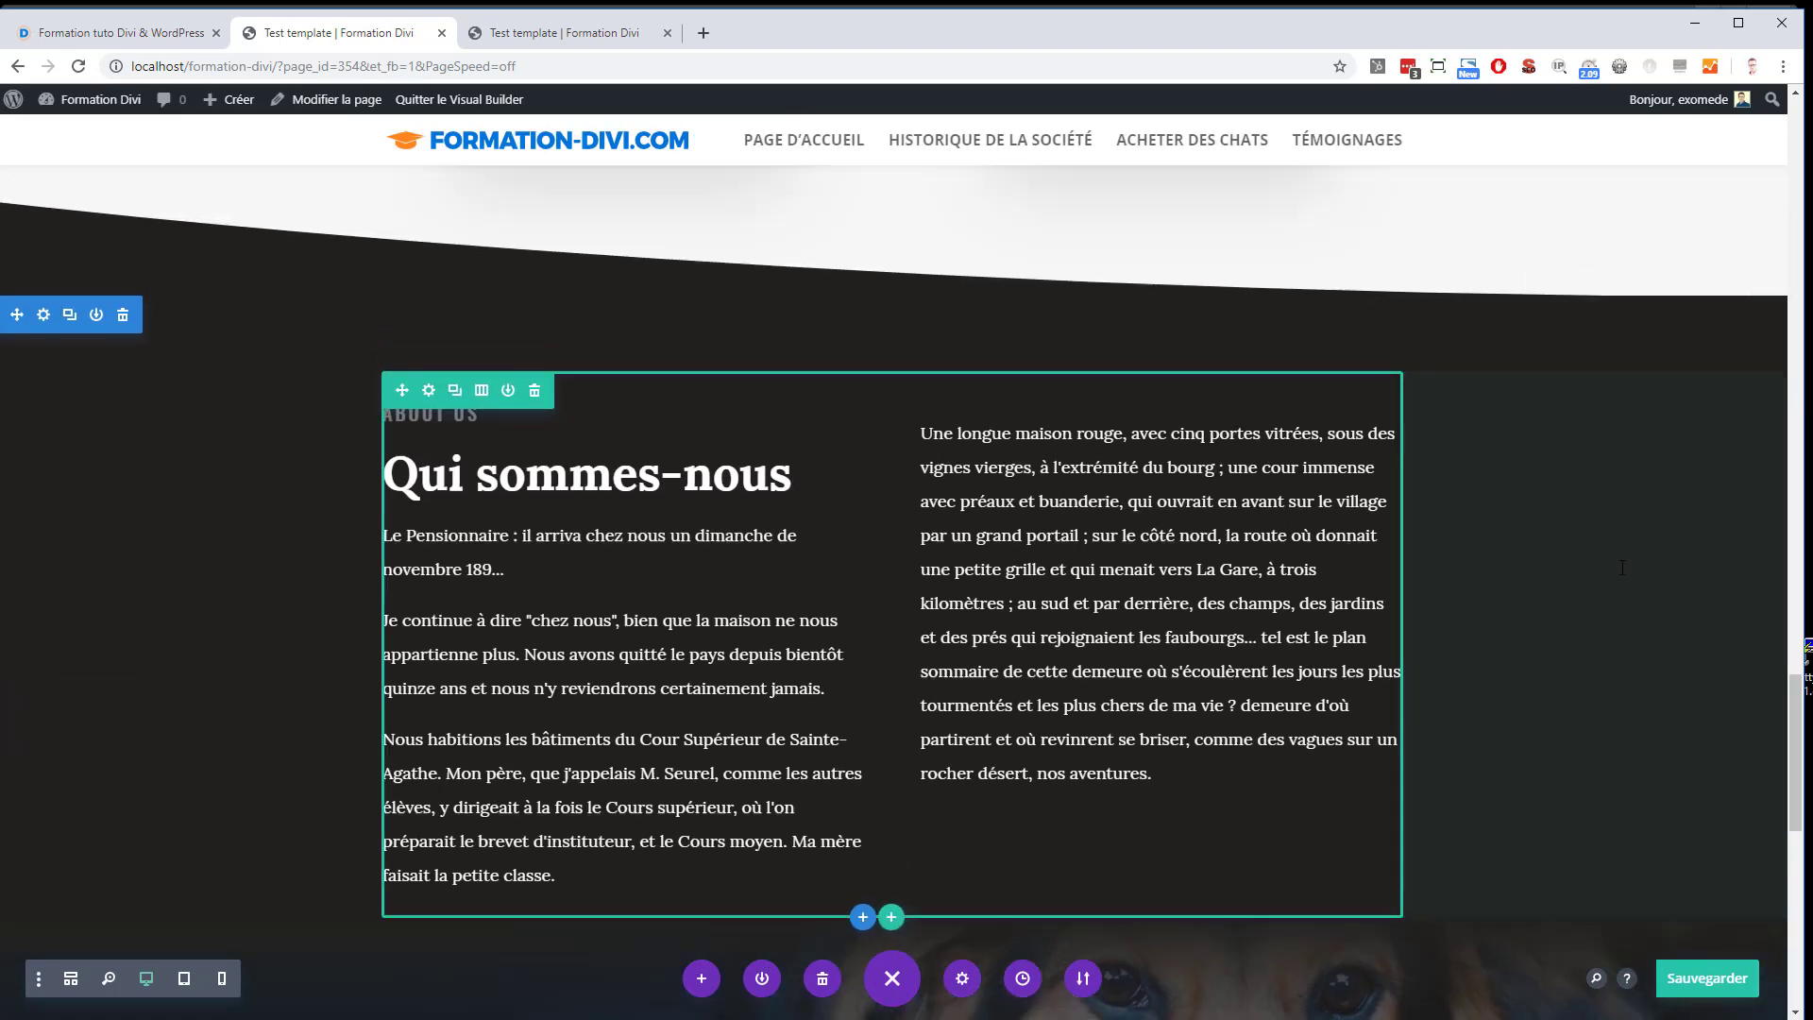
# Shorten the second column's text so that it ends with "par un grand portail." and save the module
pyautogui.scroll(-1, 1628, 546)
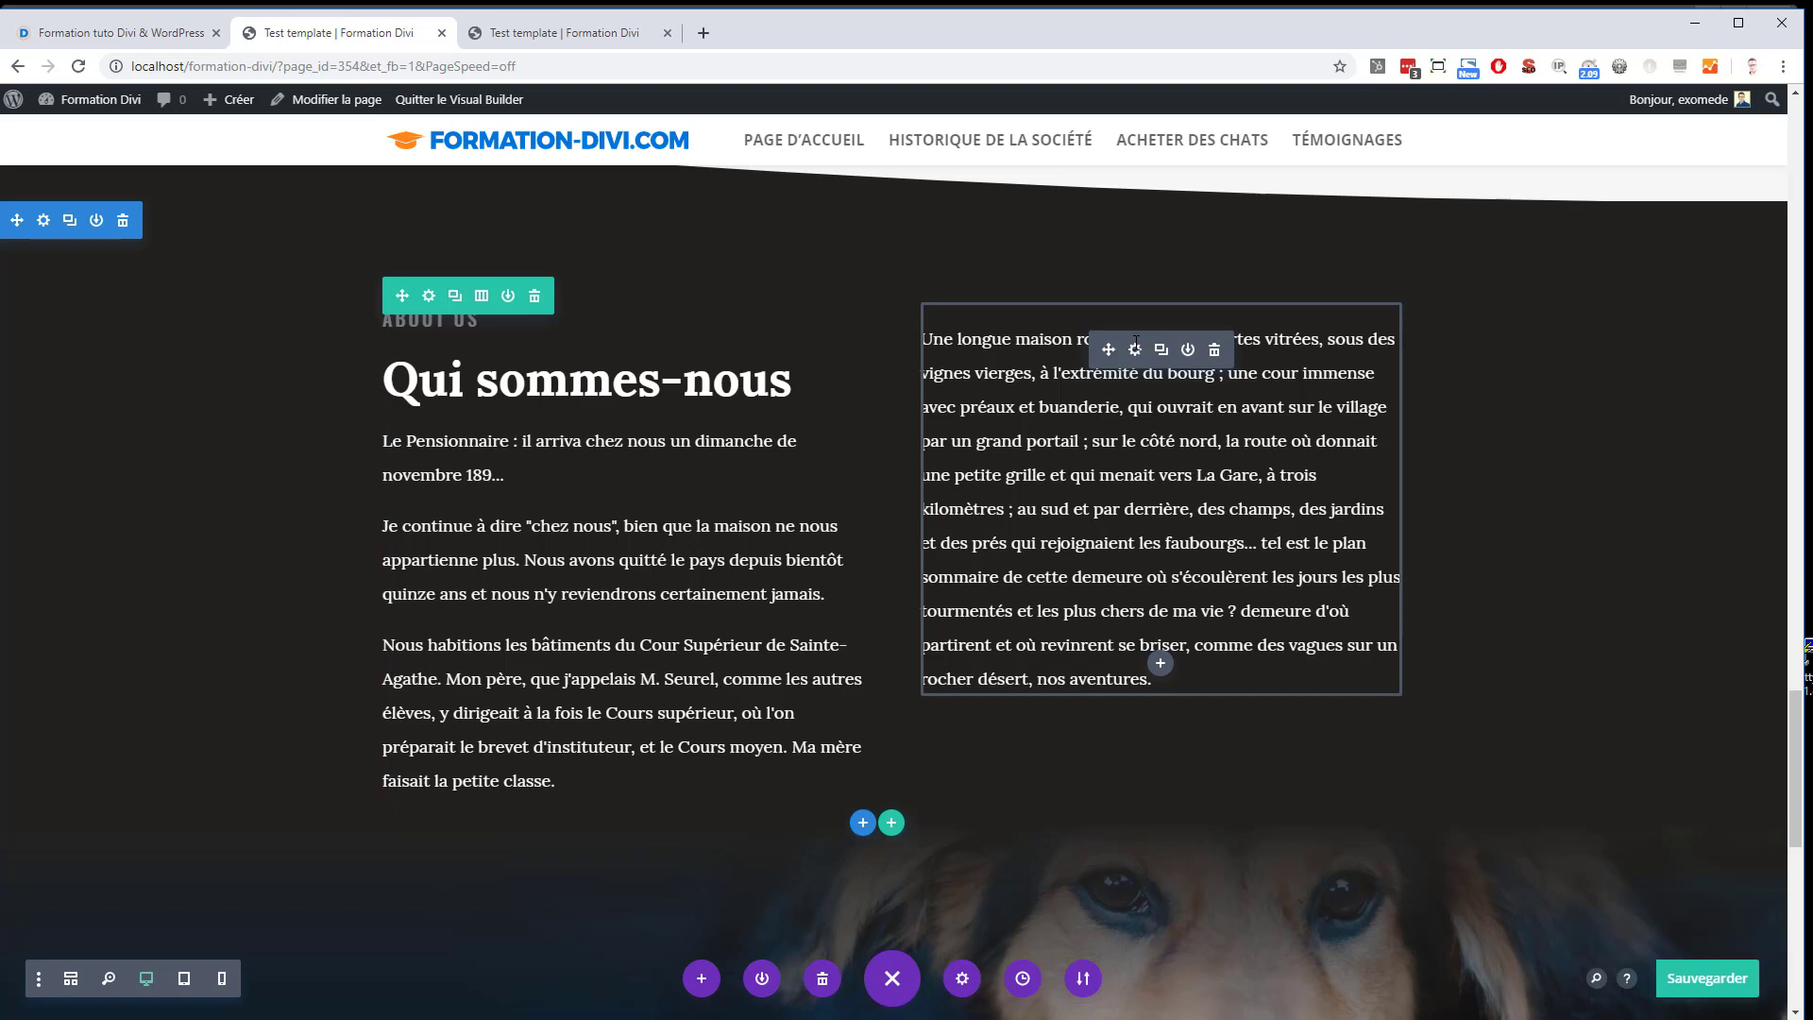
pyautogui.click(1135, 350)
pyautogui.moveTo(183, 746); pyautogui.dragTo(176, 541)
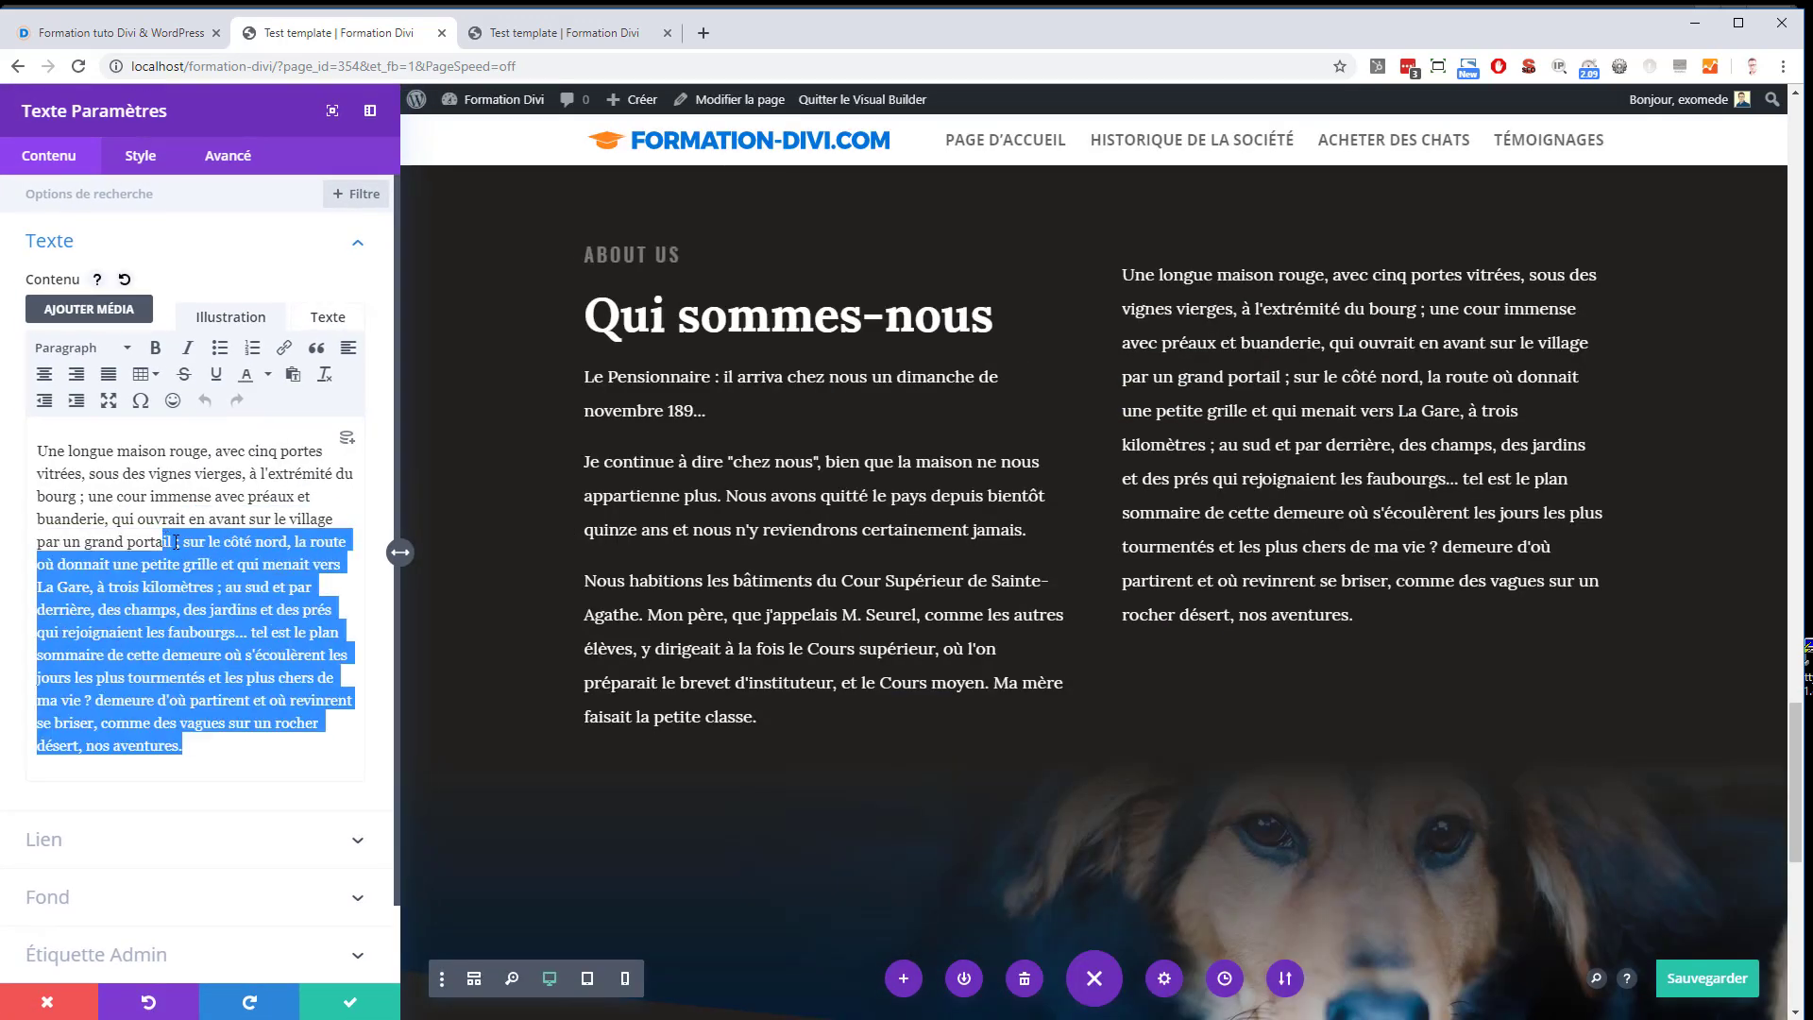
pyautogui.write('.')
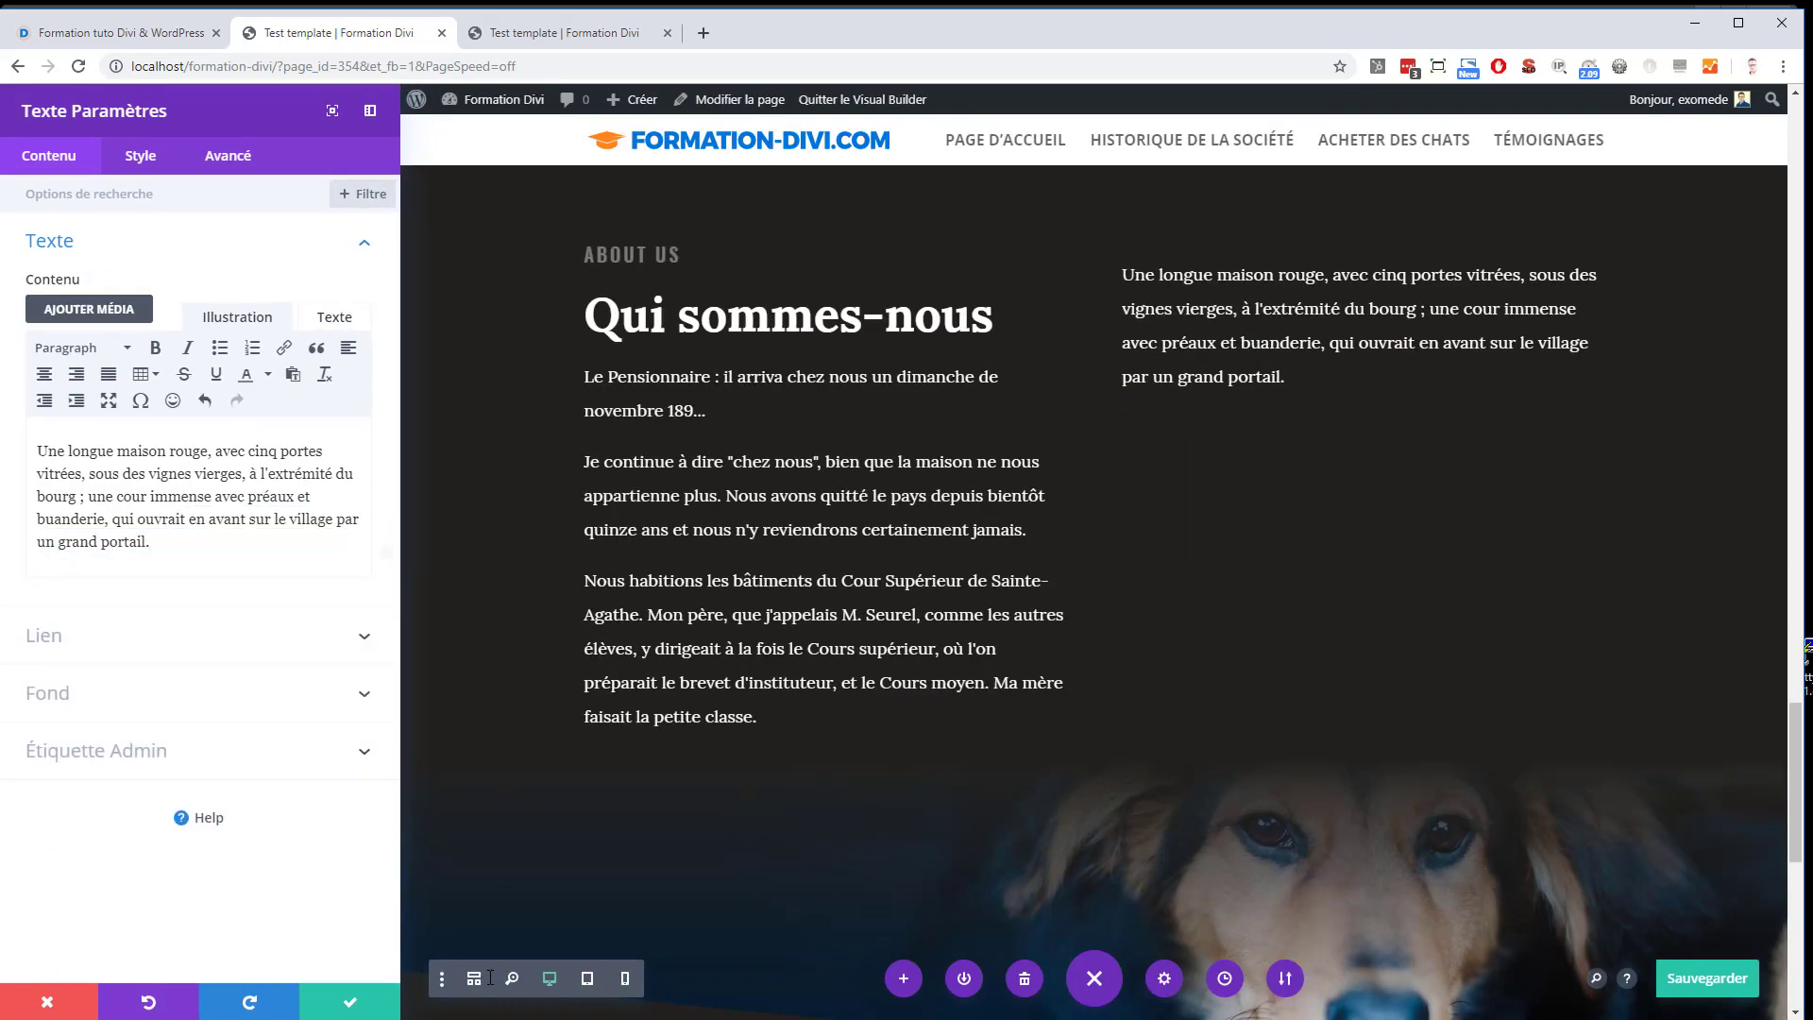
pyautogui.click(350, 991)
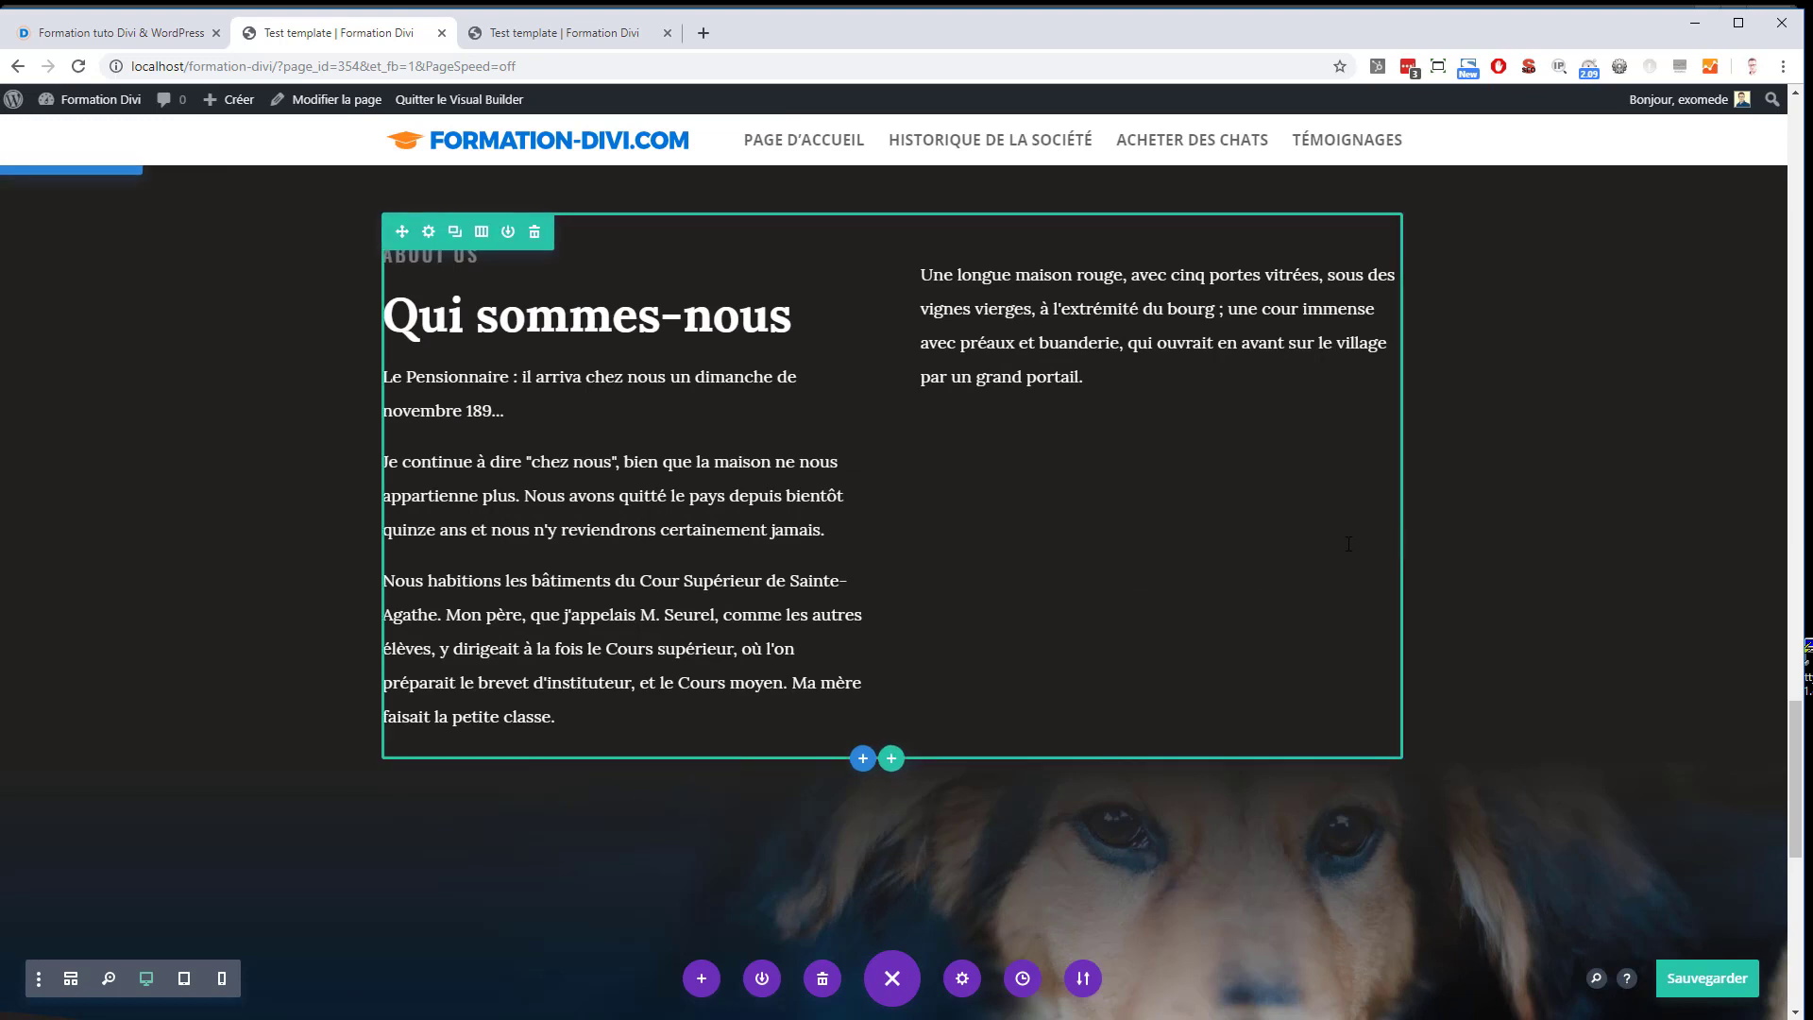
# Move the "Une longue maison rouge" text module below the first column's text and return it to the second column
pyautogui.moveTo(1109, 287); pyautogui.dragTo(571, 719)
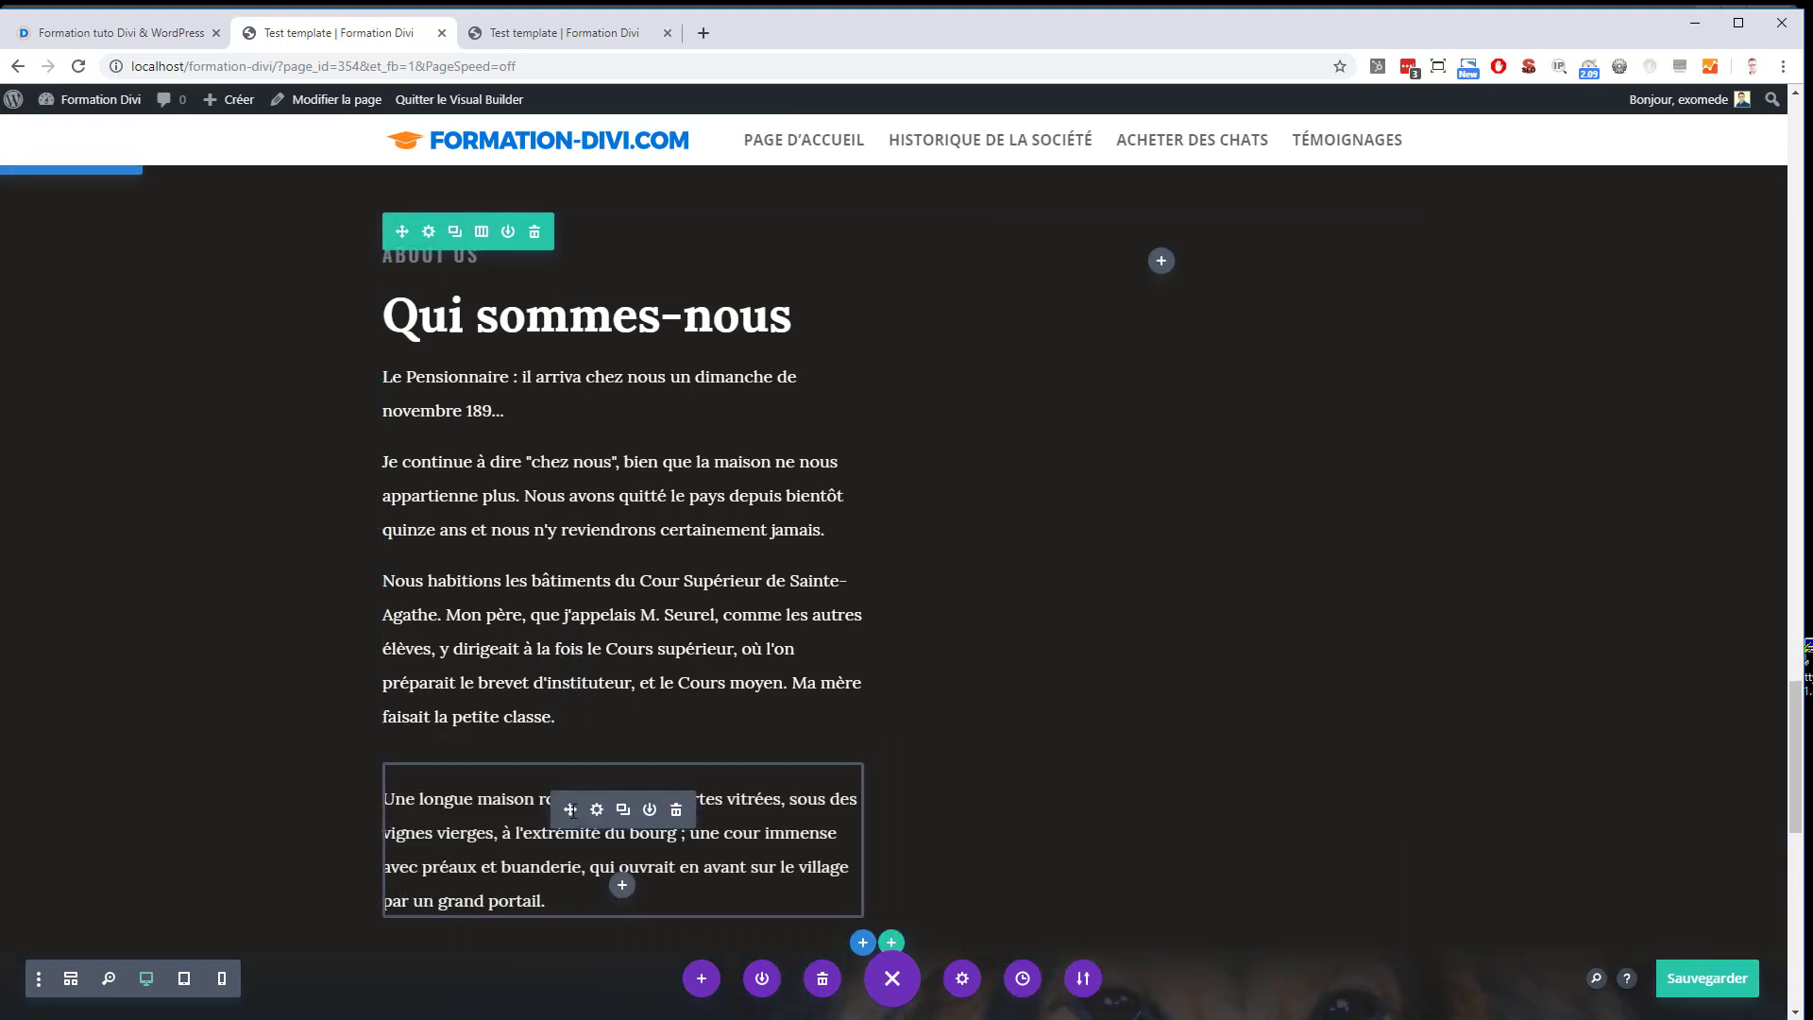
pyautogui.moveTo(571, 810); pyautogui.dragTo(1131, 259)
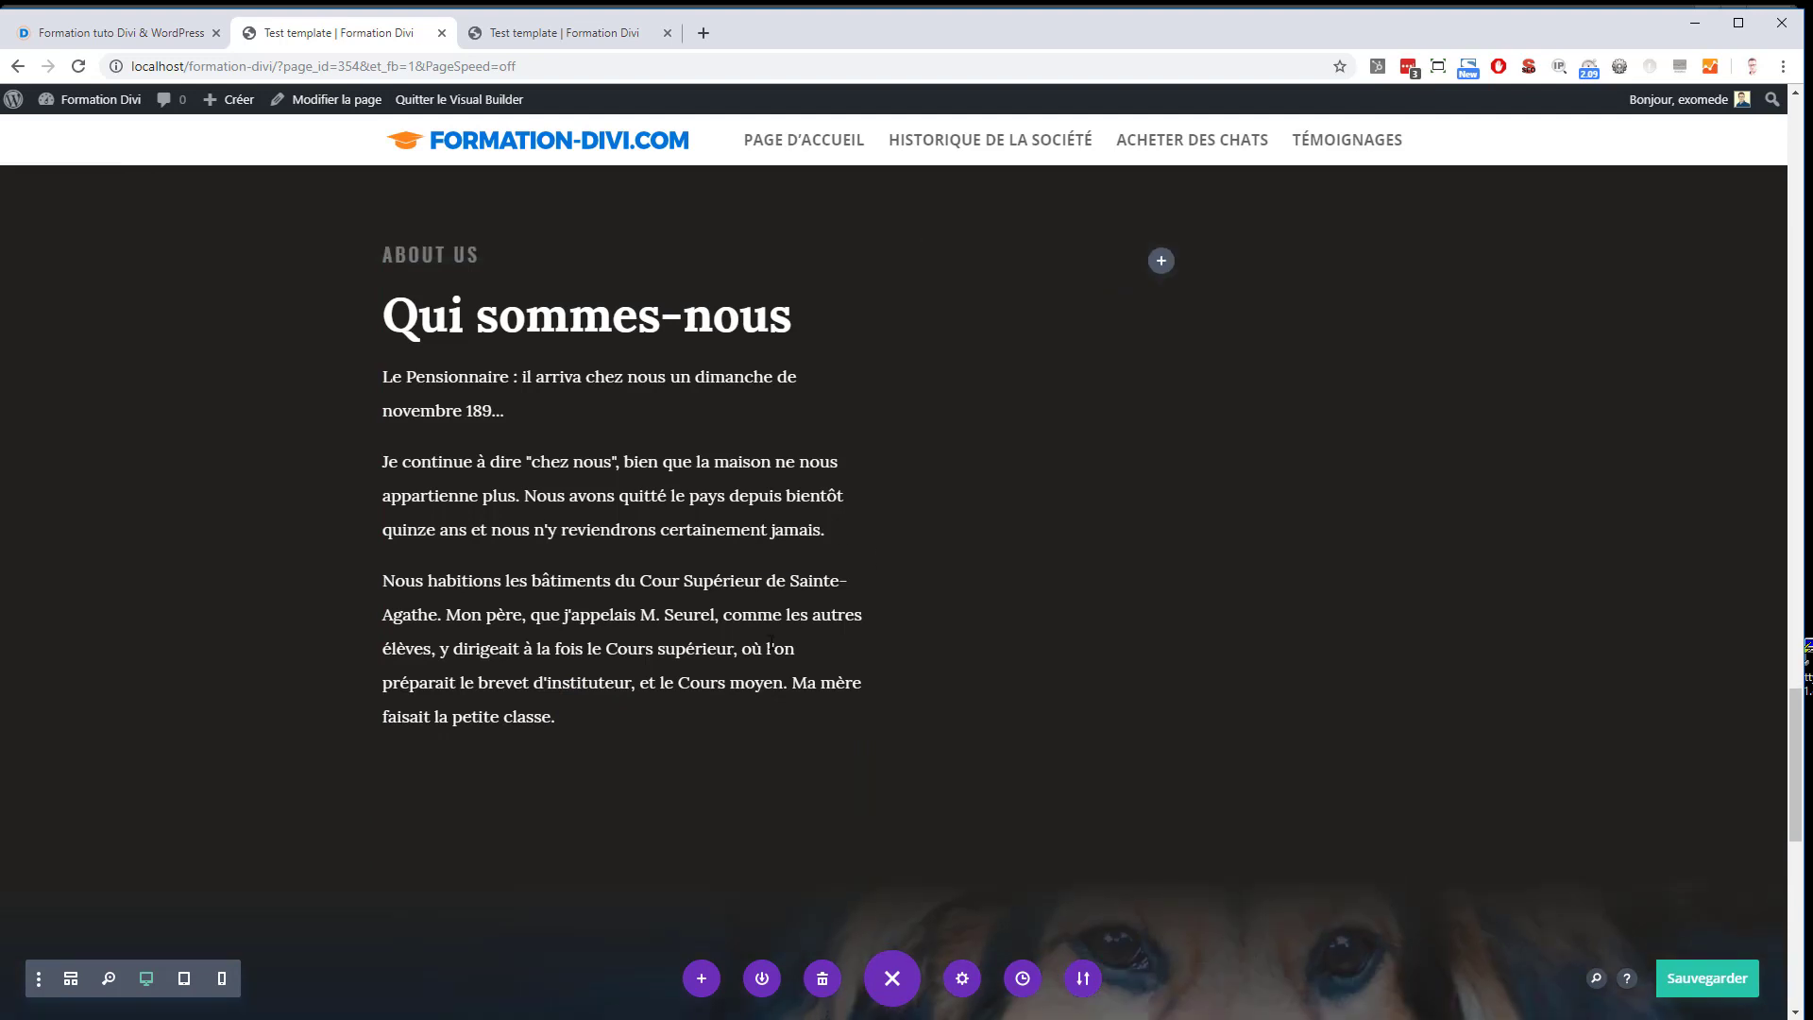
# Move the "Nous habitions les bâtiments" paragraph from the first column's text to the end of the second column's text, saving both modules
pyautogui.click(597, 286)
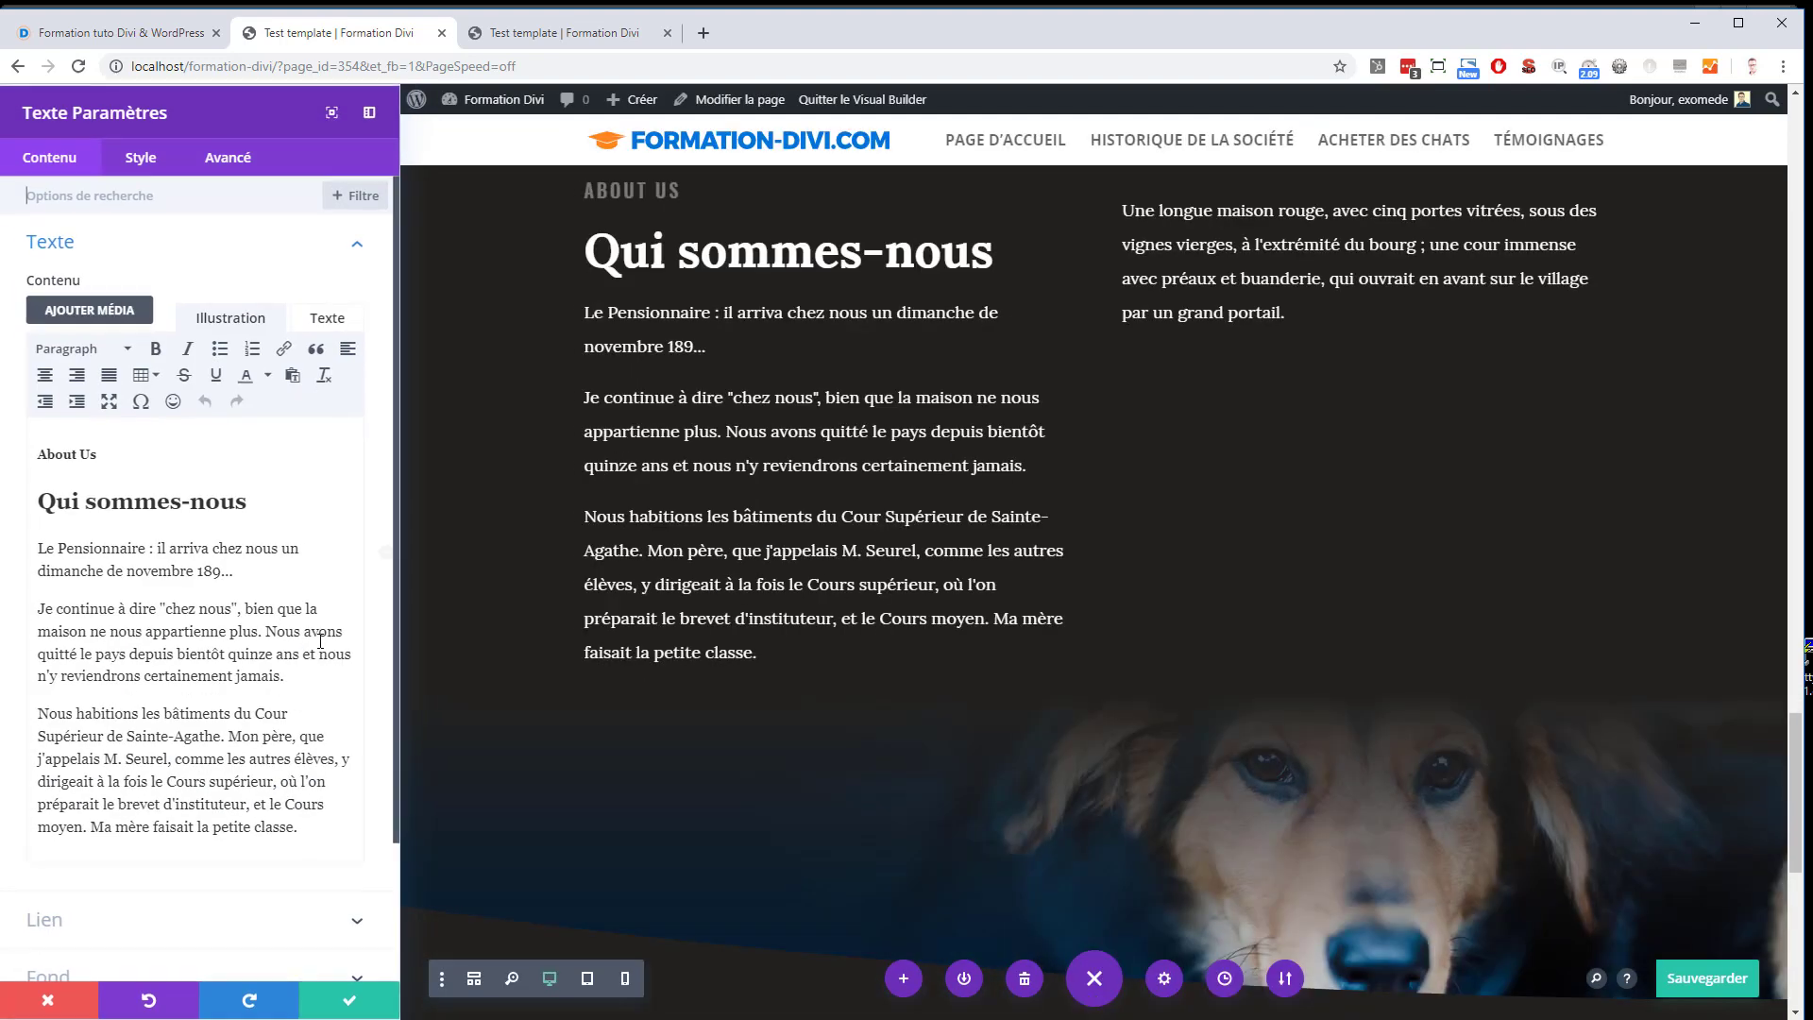
pyautogui.moveTo(319, 831); pyautogui.dragTo(37, 714)
pyautogui.press('BackSpace')
pyautogui.click(352, 999)
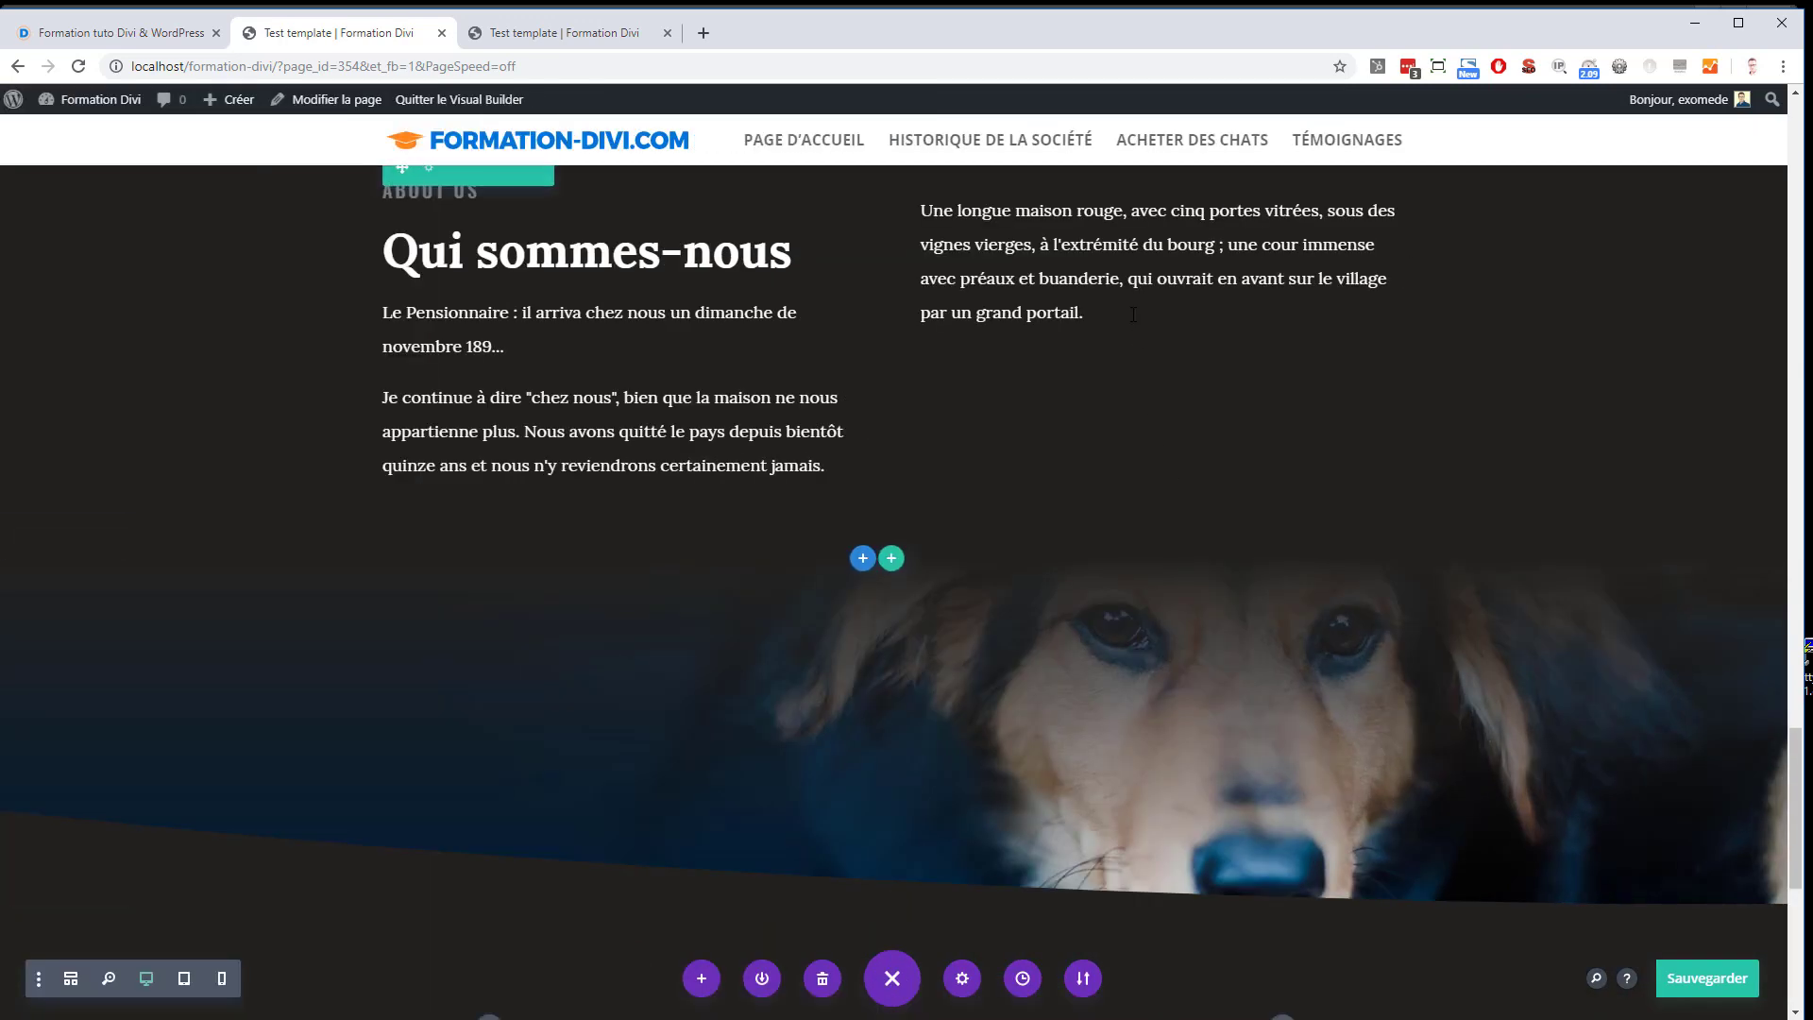
pyautogui.click(1135, 222)
pyautogui.click(248, 552)
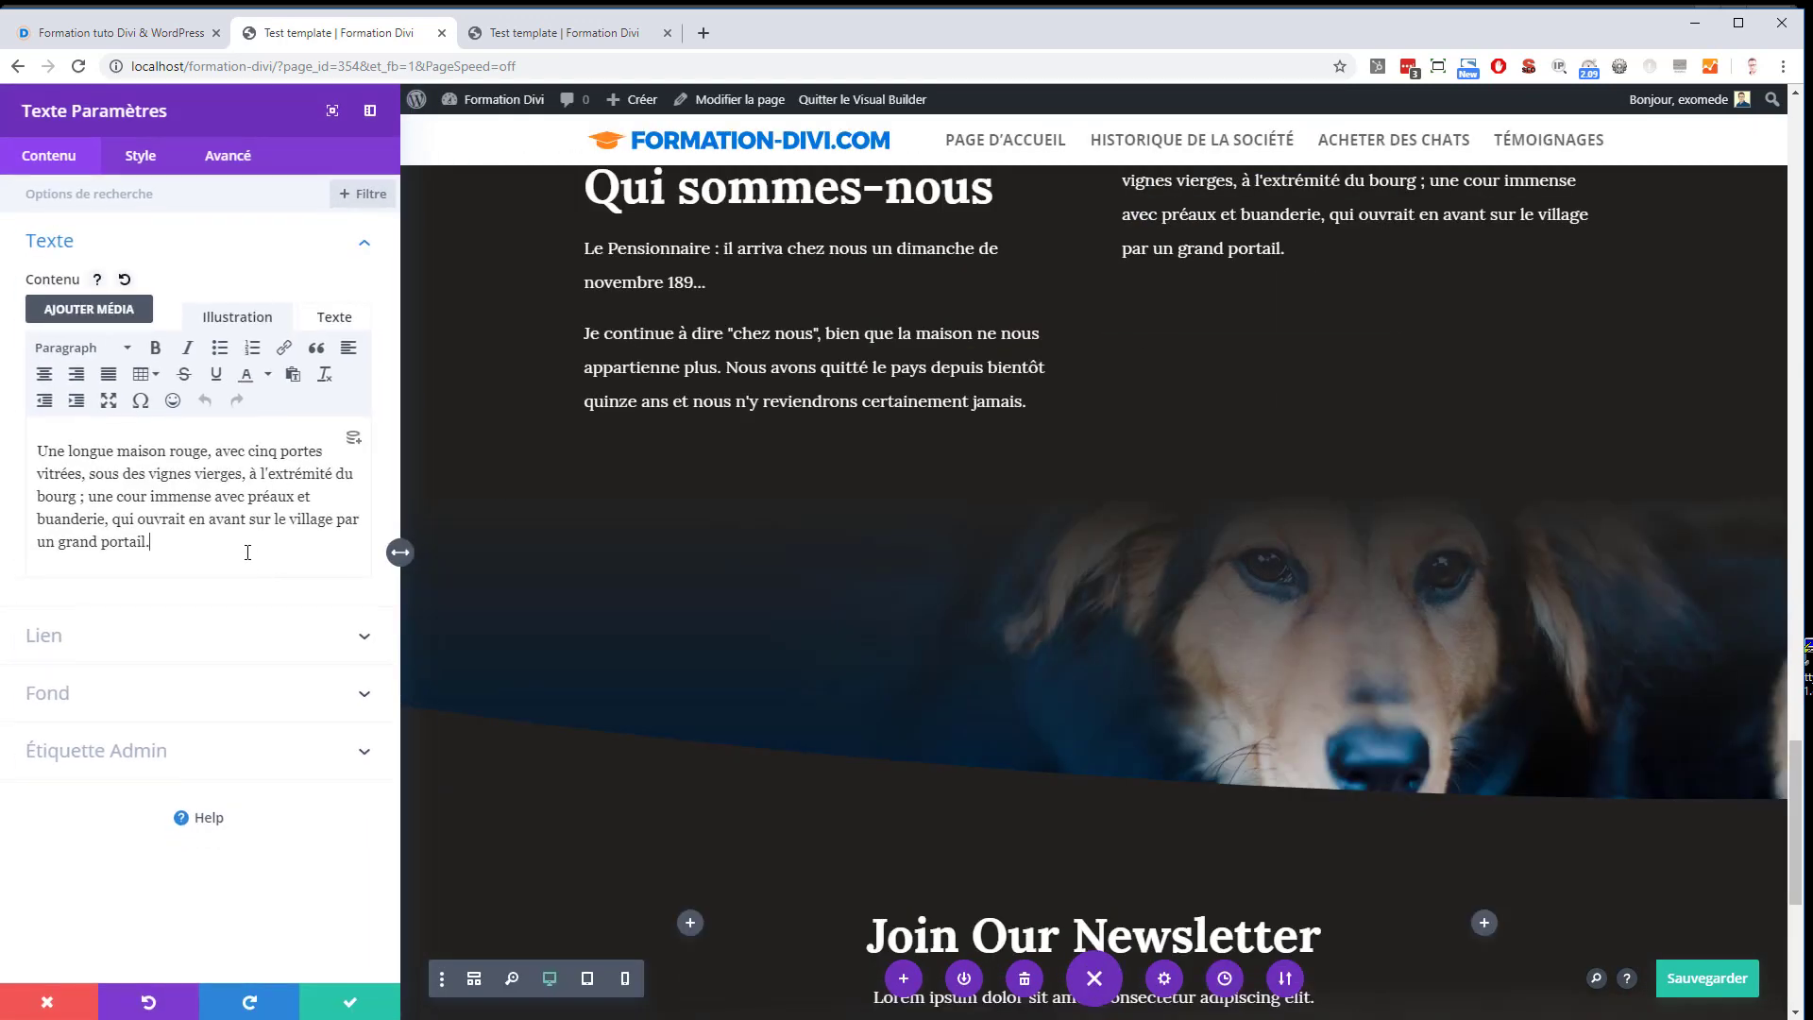
pyautogui.press('Return')
pyautogui.hotkey('ctrl', 'v')
pyautogui.click(351, 1001)
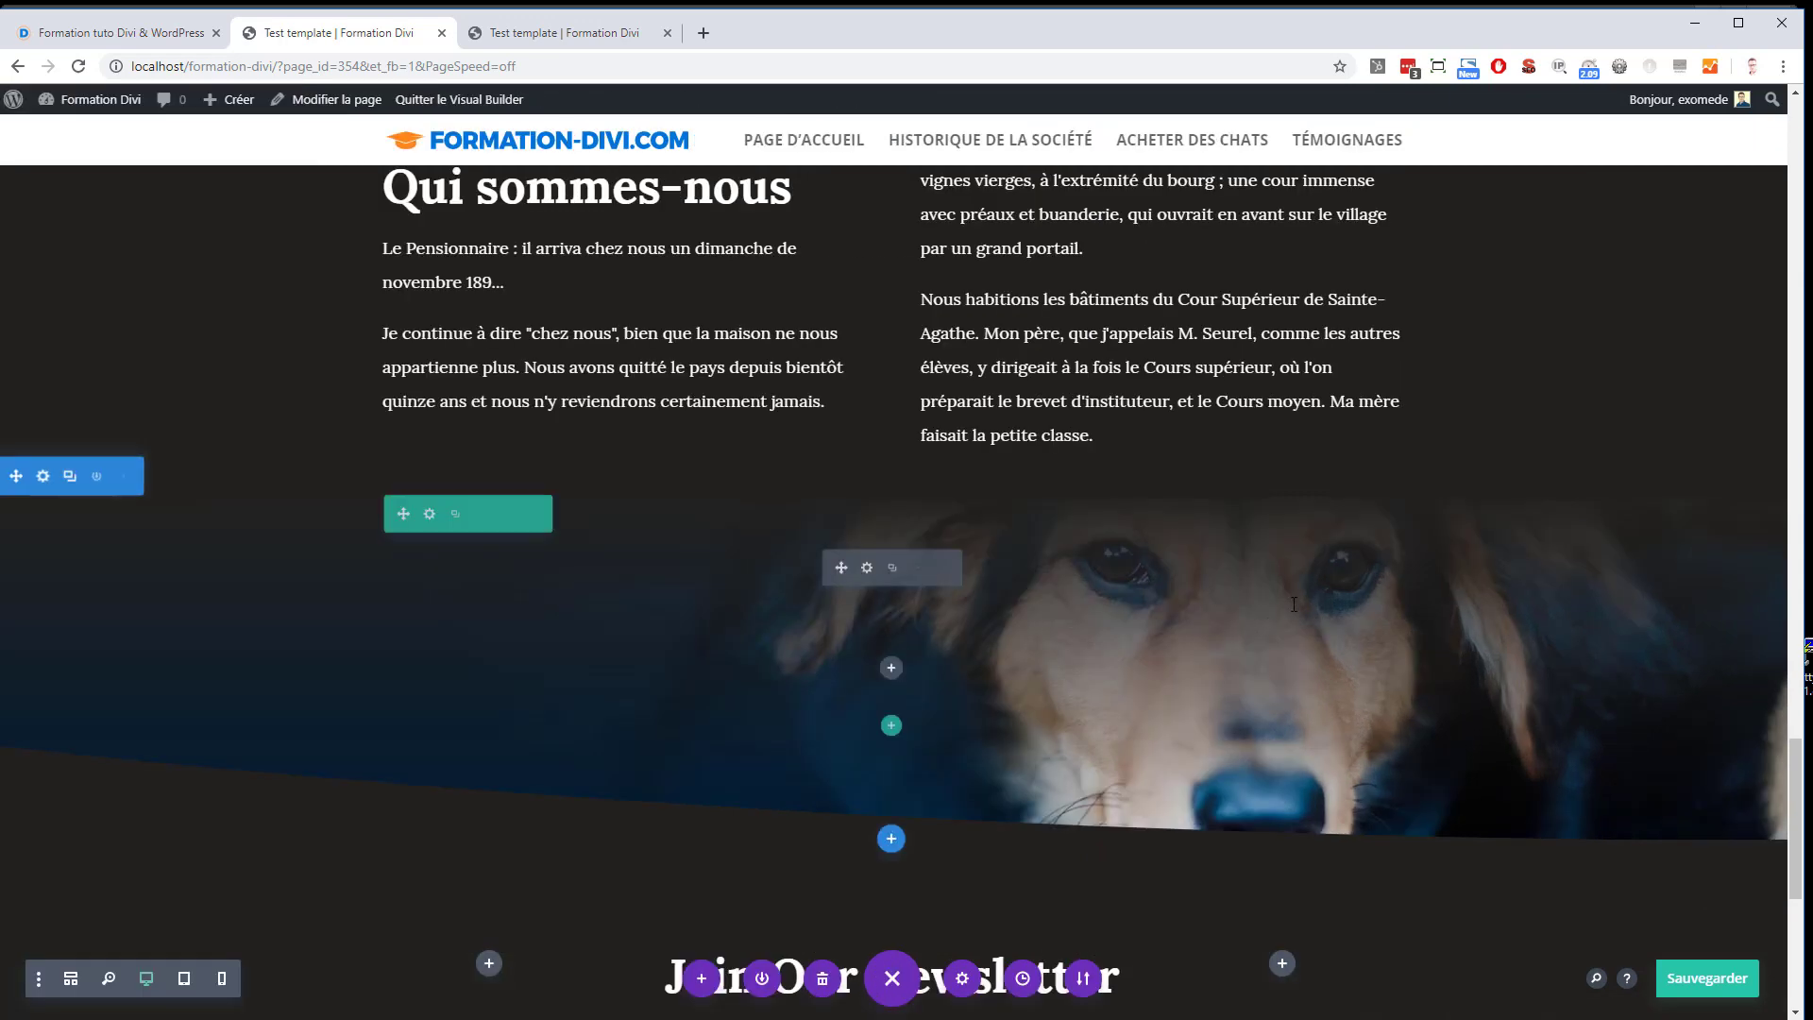
# Remove the "About Us" label above the "Qui sommes-nous" heading and save the text module
pyautogui.scroll(2, 999, 281)
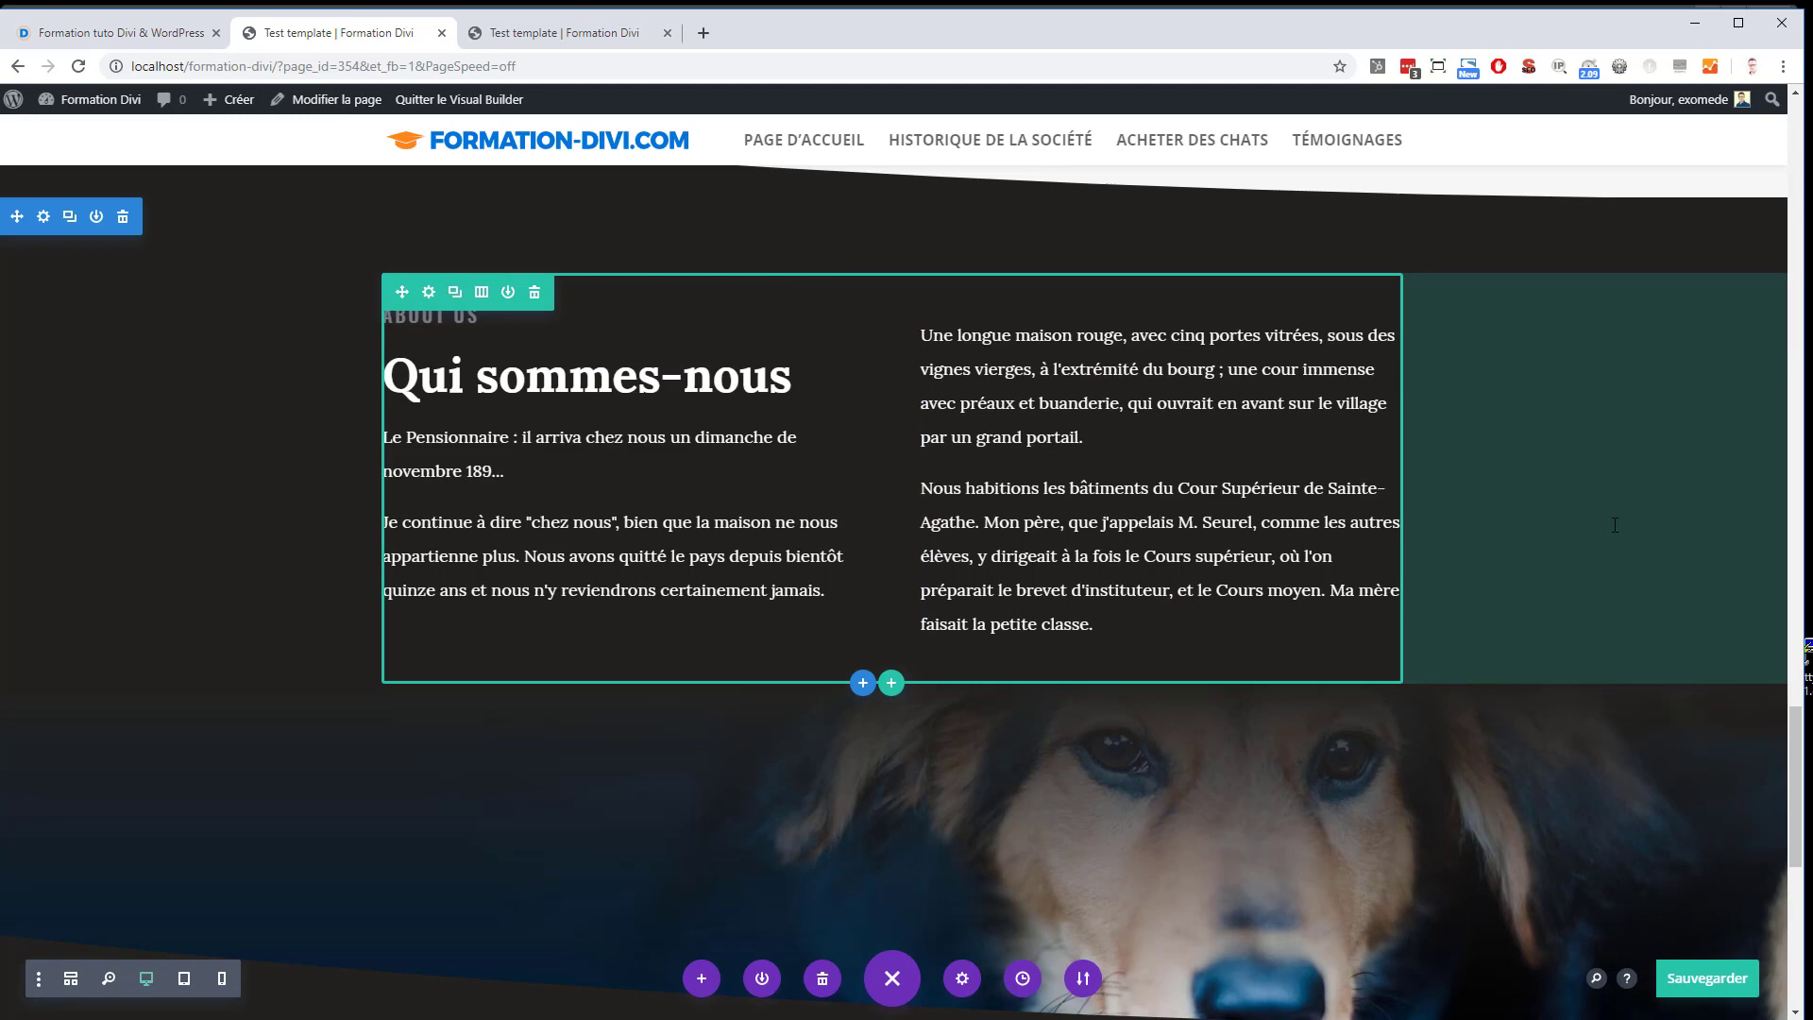
pyautogui.click(597, 346)
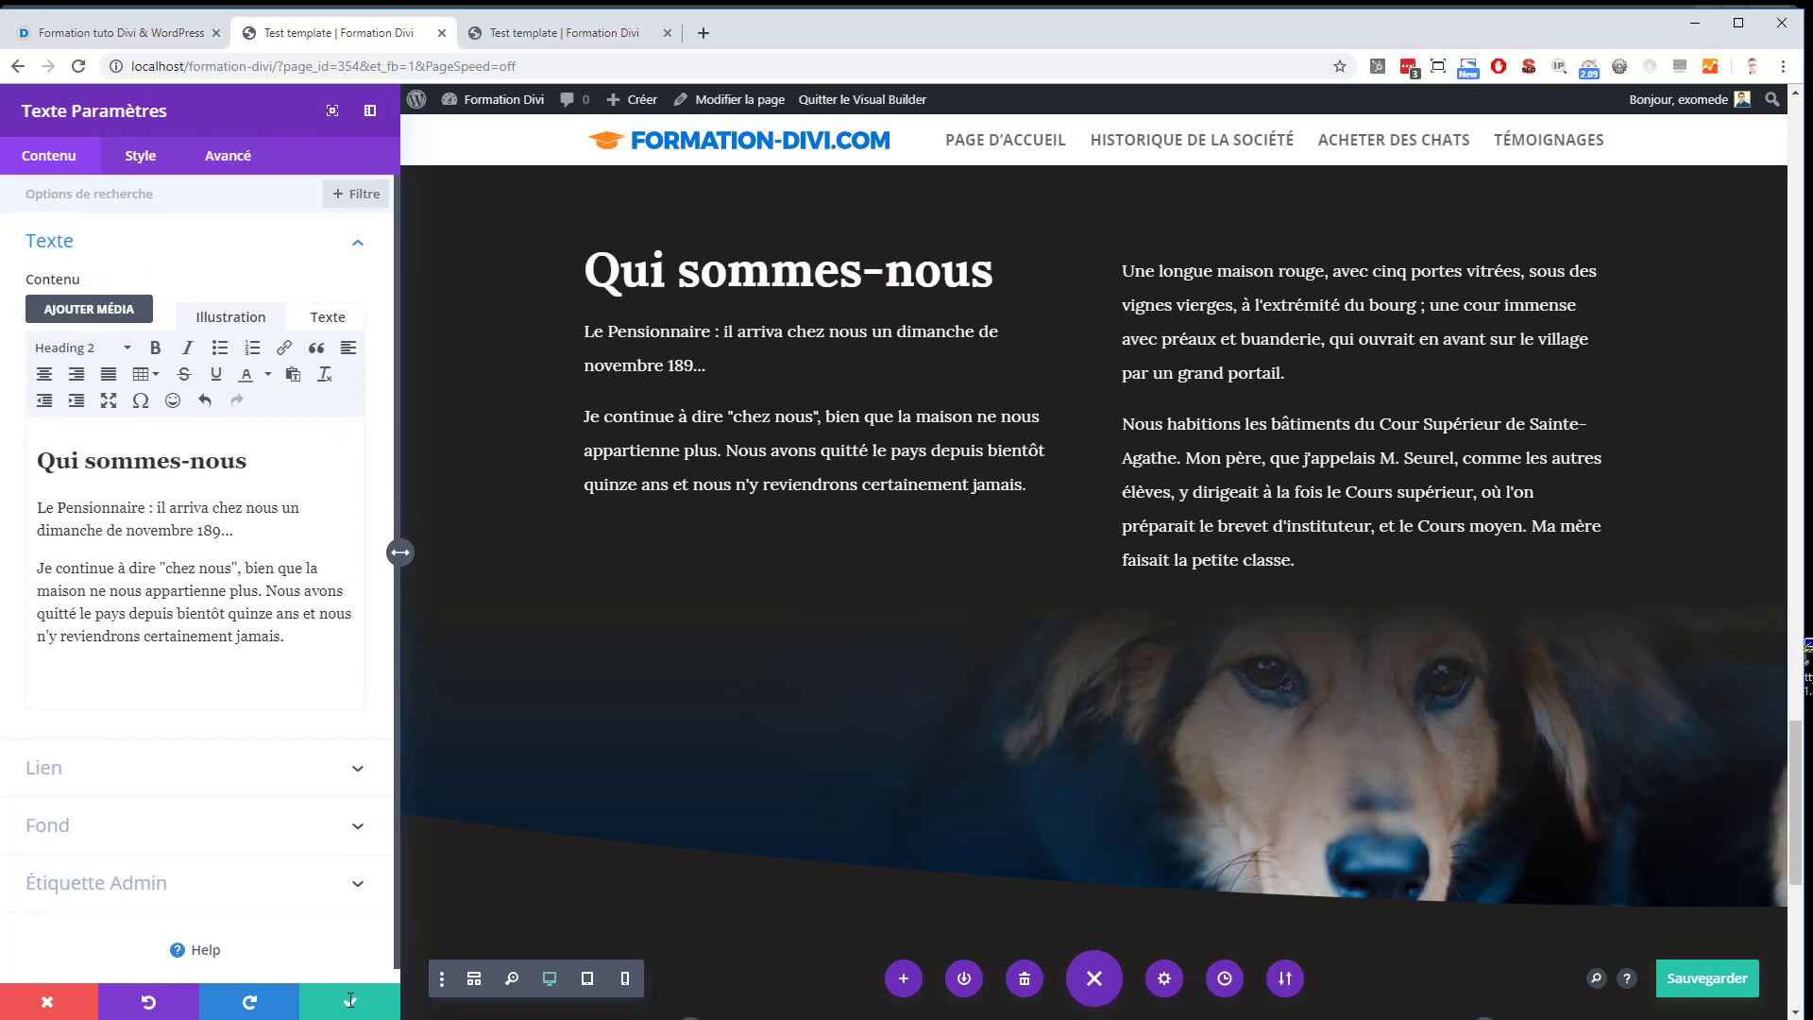
pyautogui.click(350, 999)
# Switch to Sublime Text and review the remaining _CONTENU instructions, including the newsletter and social network notes
pyautogui.hotkey('alt', 'Tab')
pyautogui.click(388, 350)
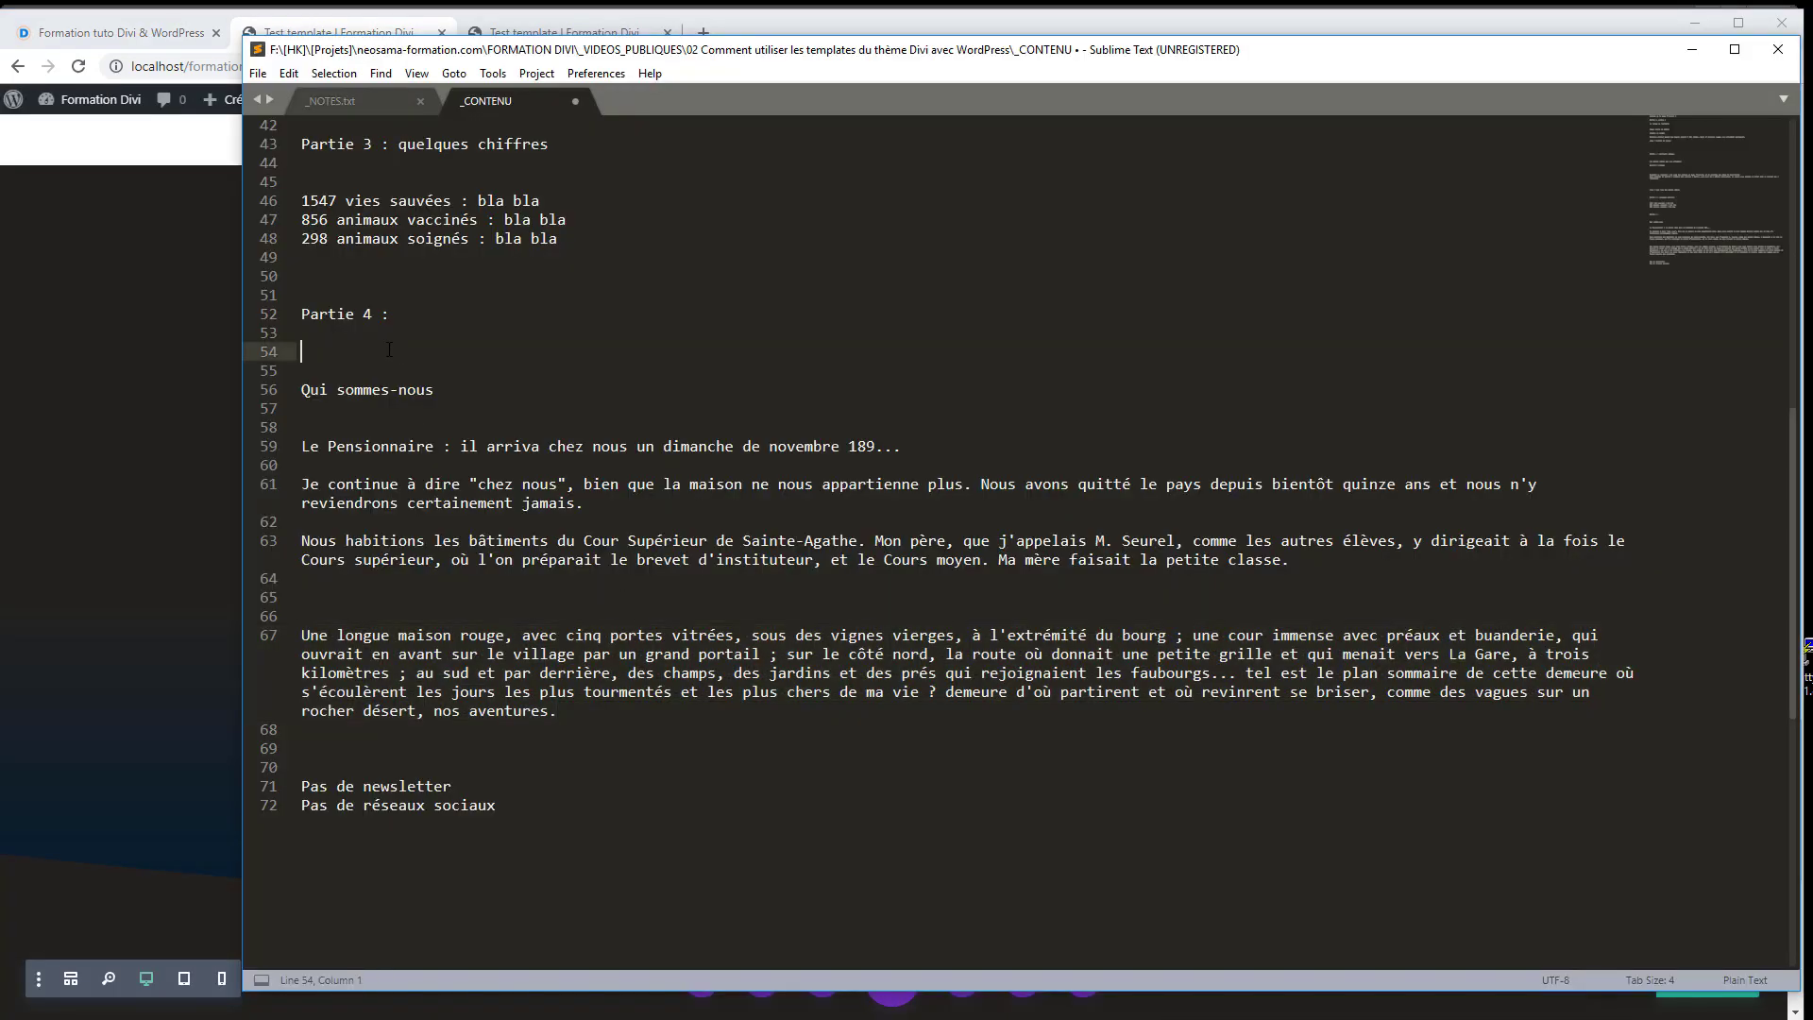
pyautogui.moveTo(315, 471); pyautogui.dragTo(549, 746)
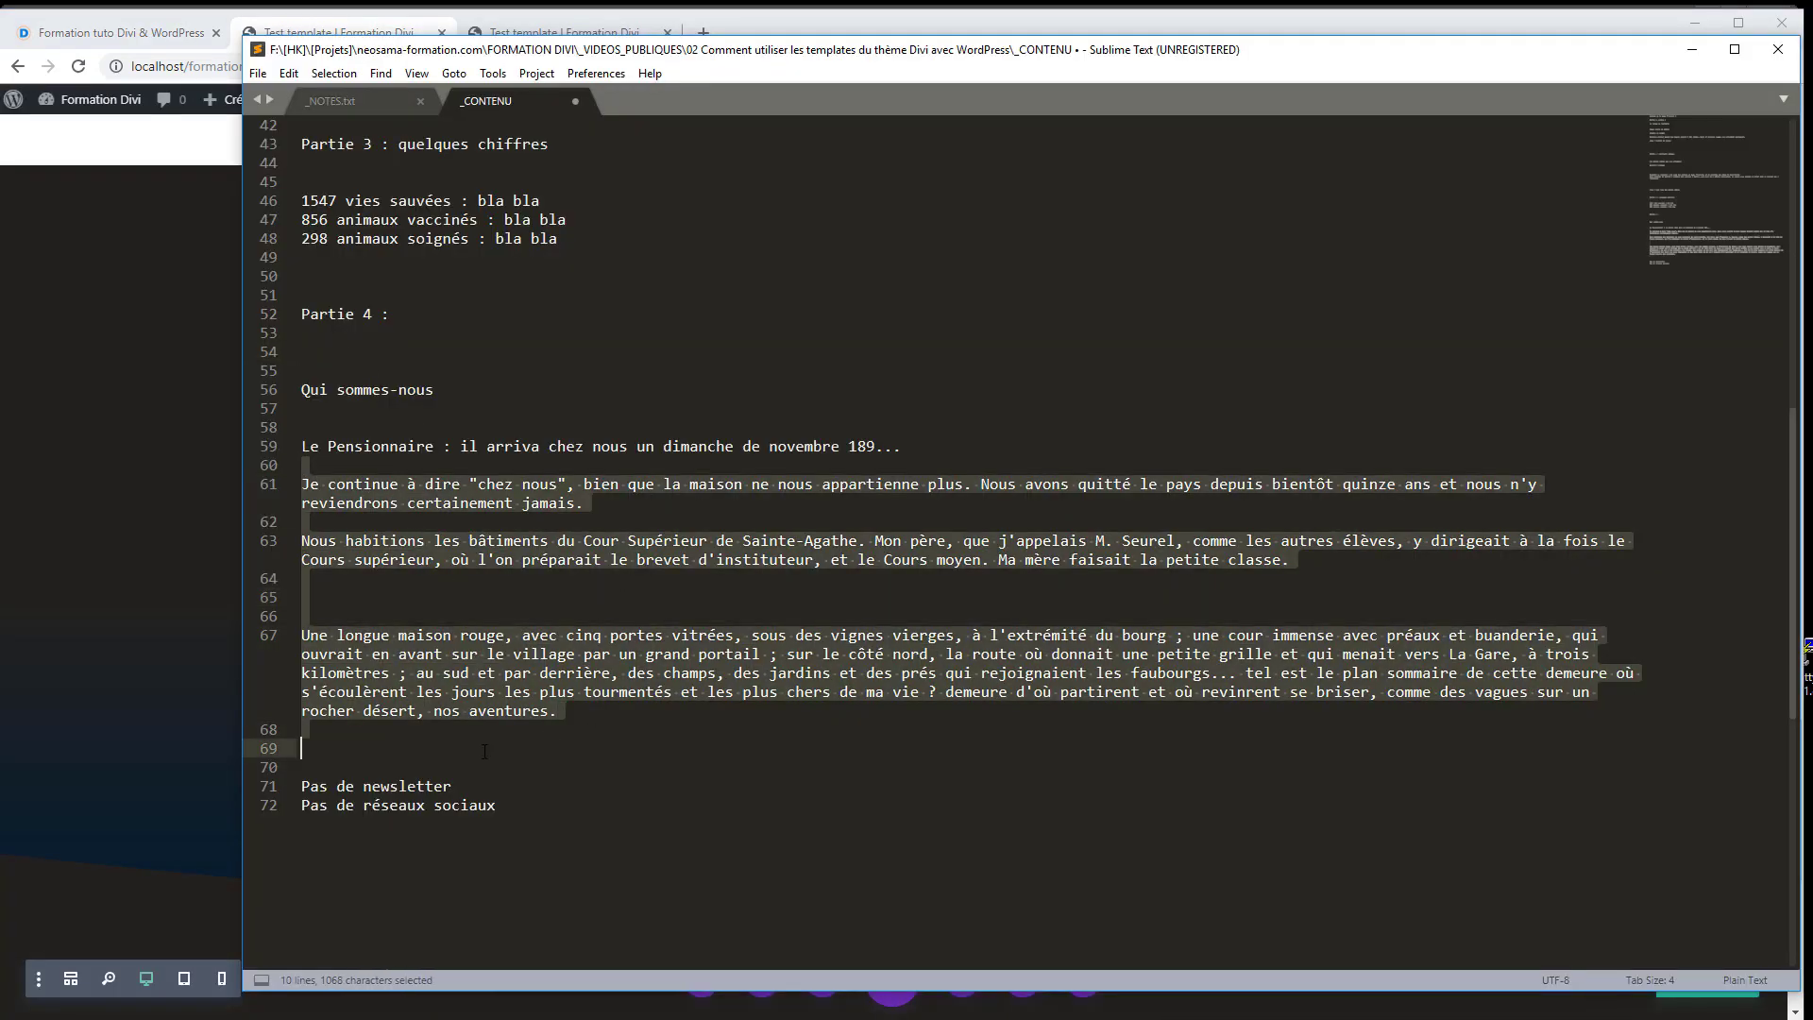
pyautogui.click(476, 755)
pyautogui.moveTo(411, 746); pyautogui.dragTo(638, 835)
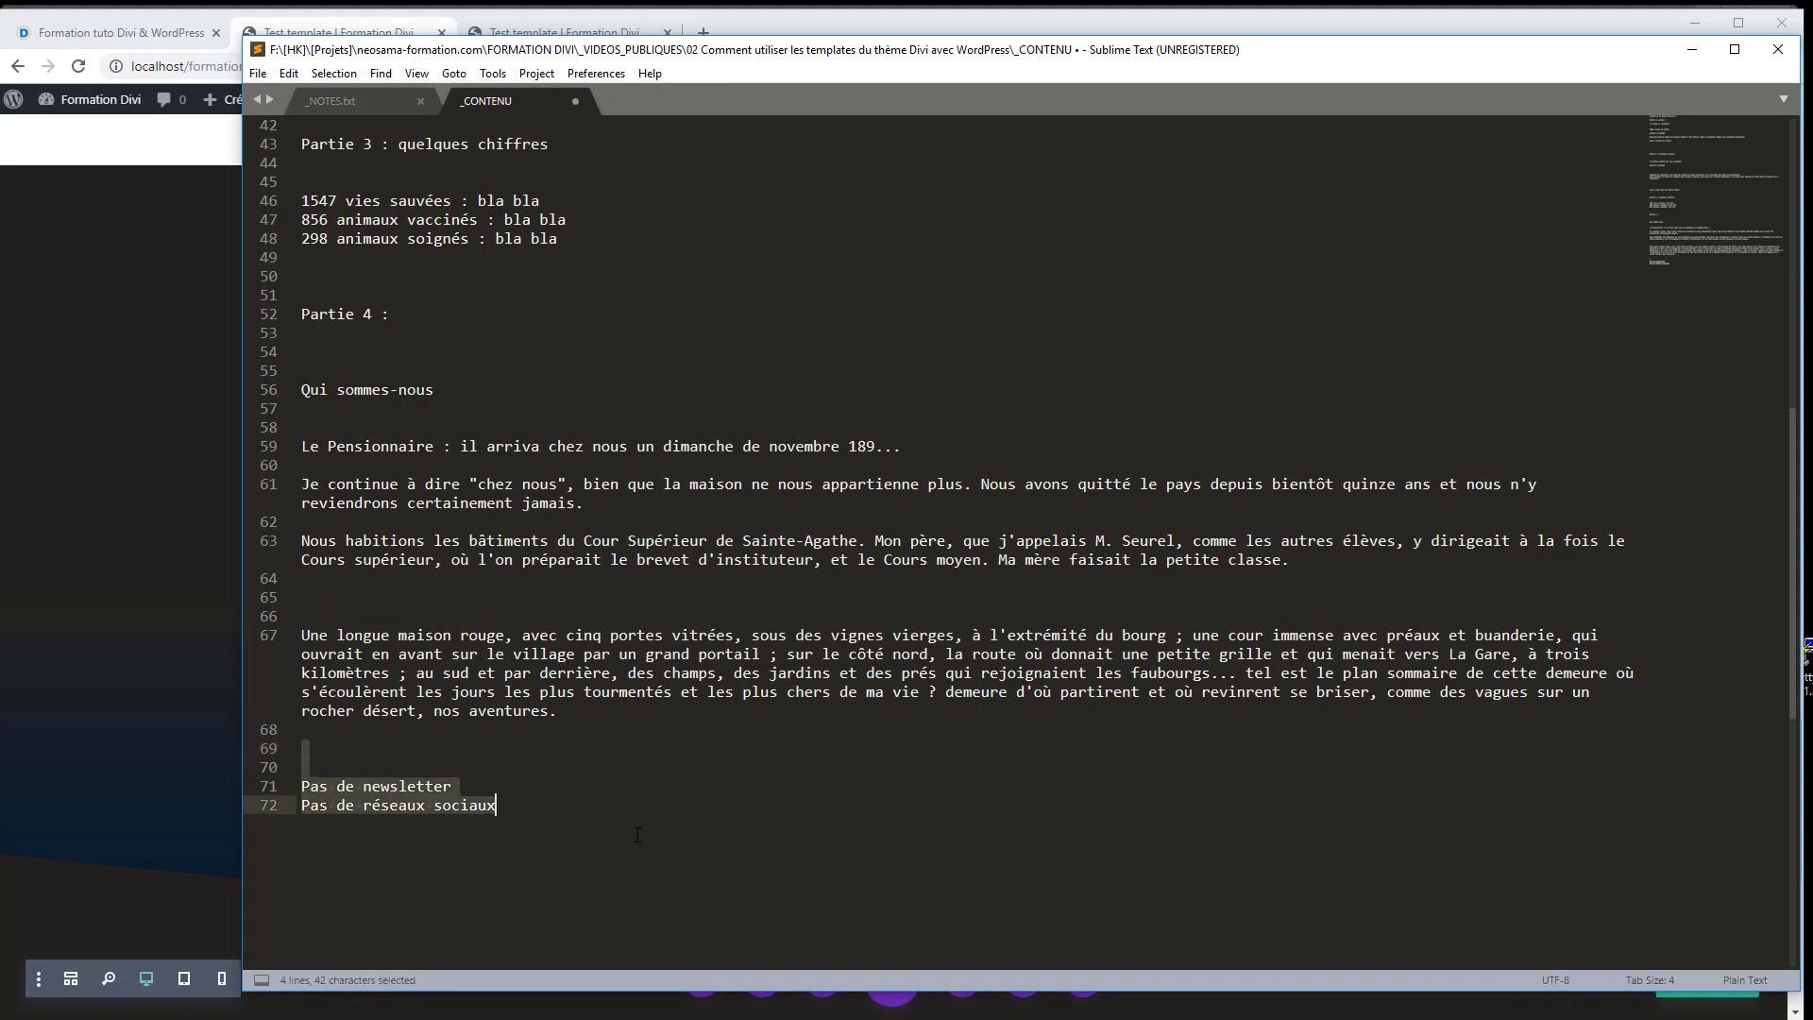
# Return to the browser and delete the row containing the "$35 Saves a Life" and "Adopt & Foster" boxes
pyautogui.click(842, 21)
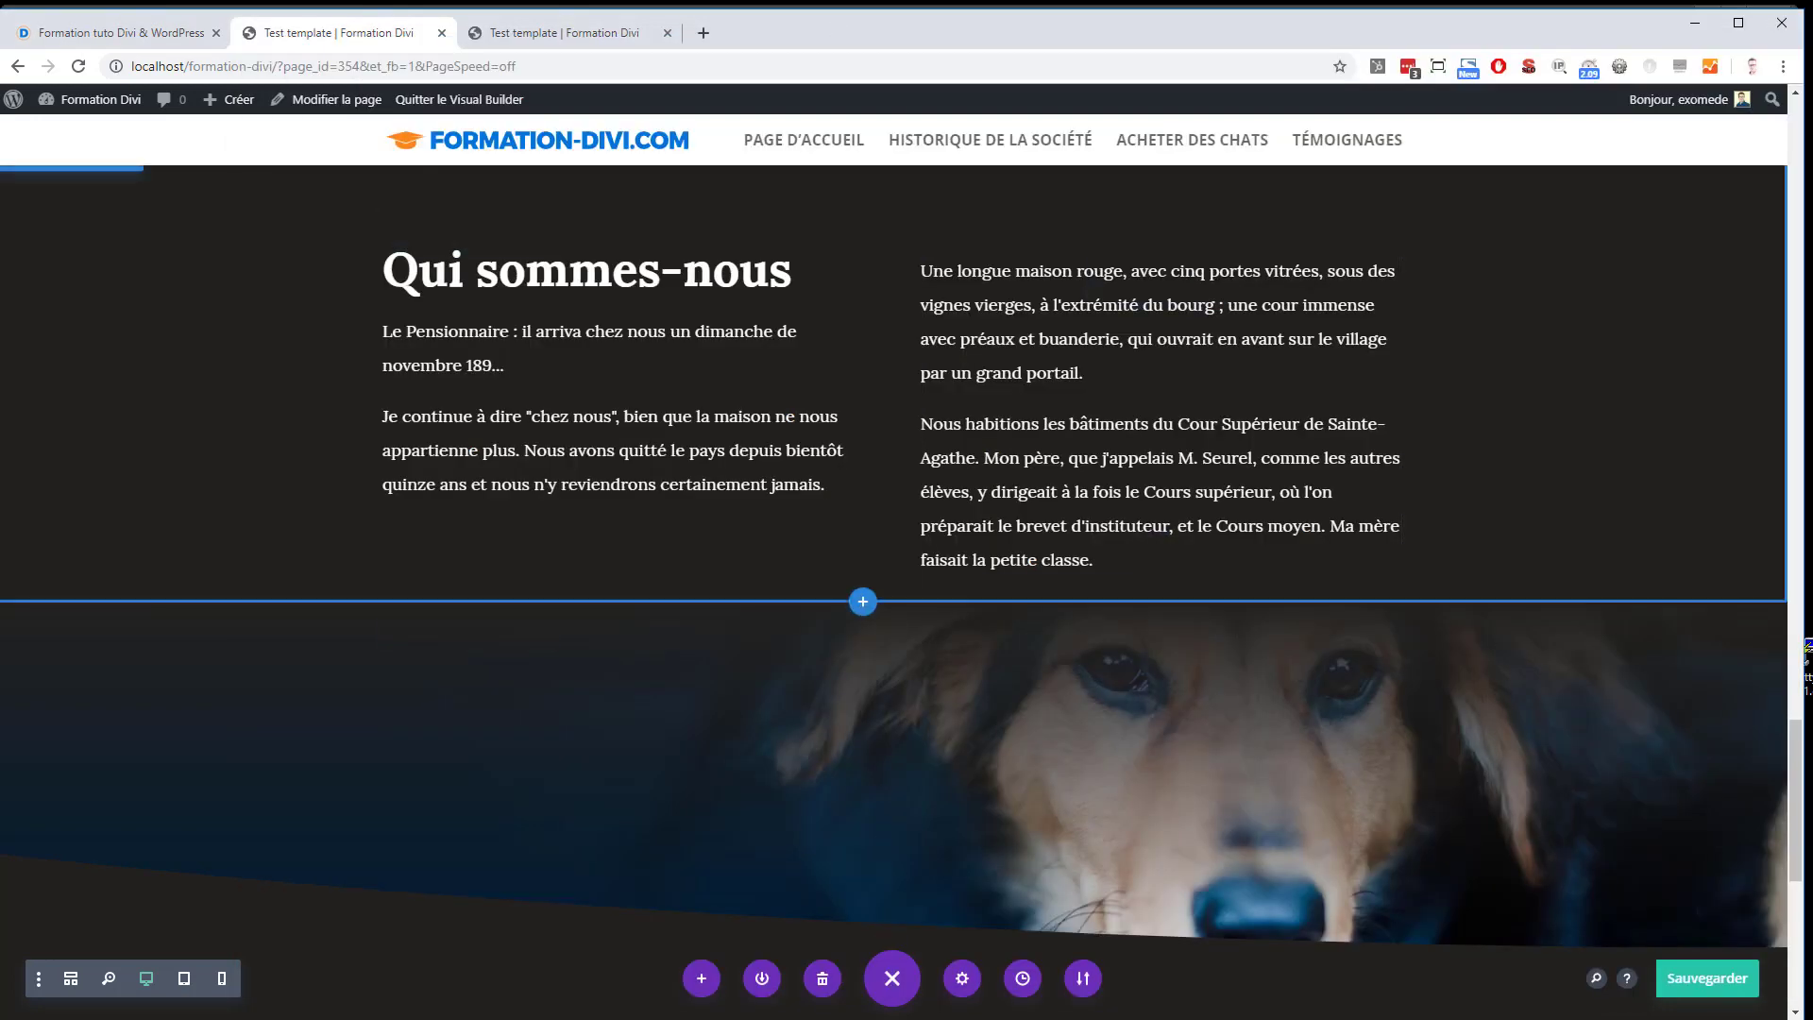
pyautogui.moveTo(1795, 743); pyautogui.dragTo(1789, 612)
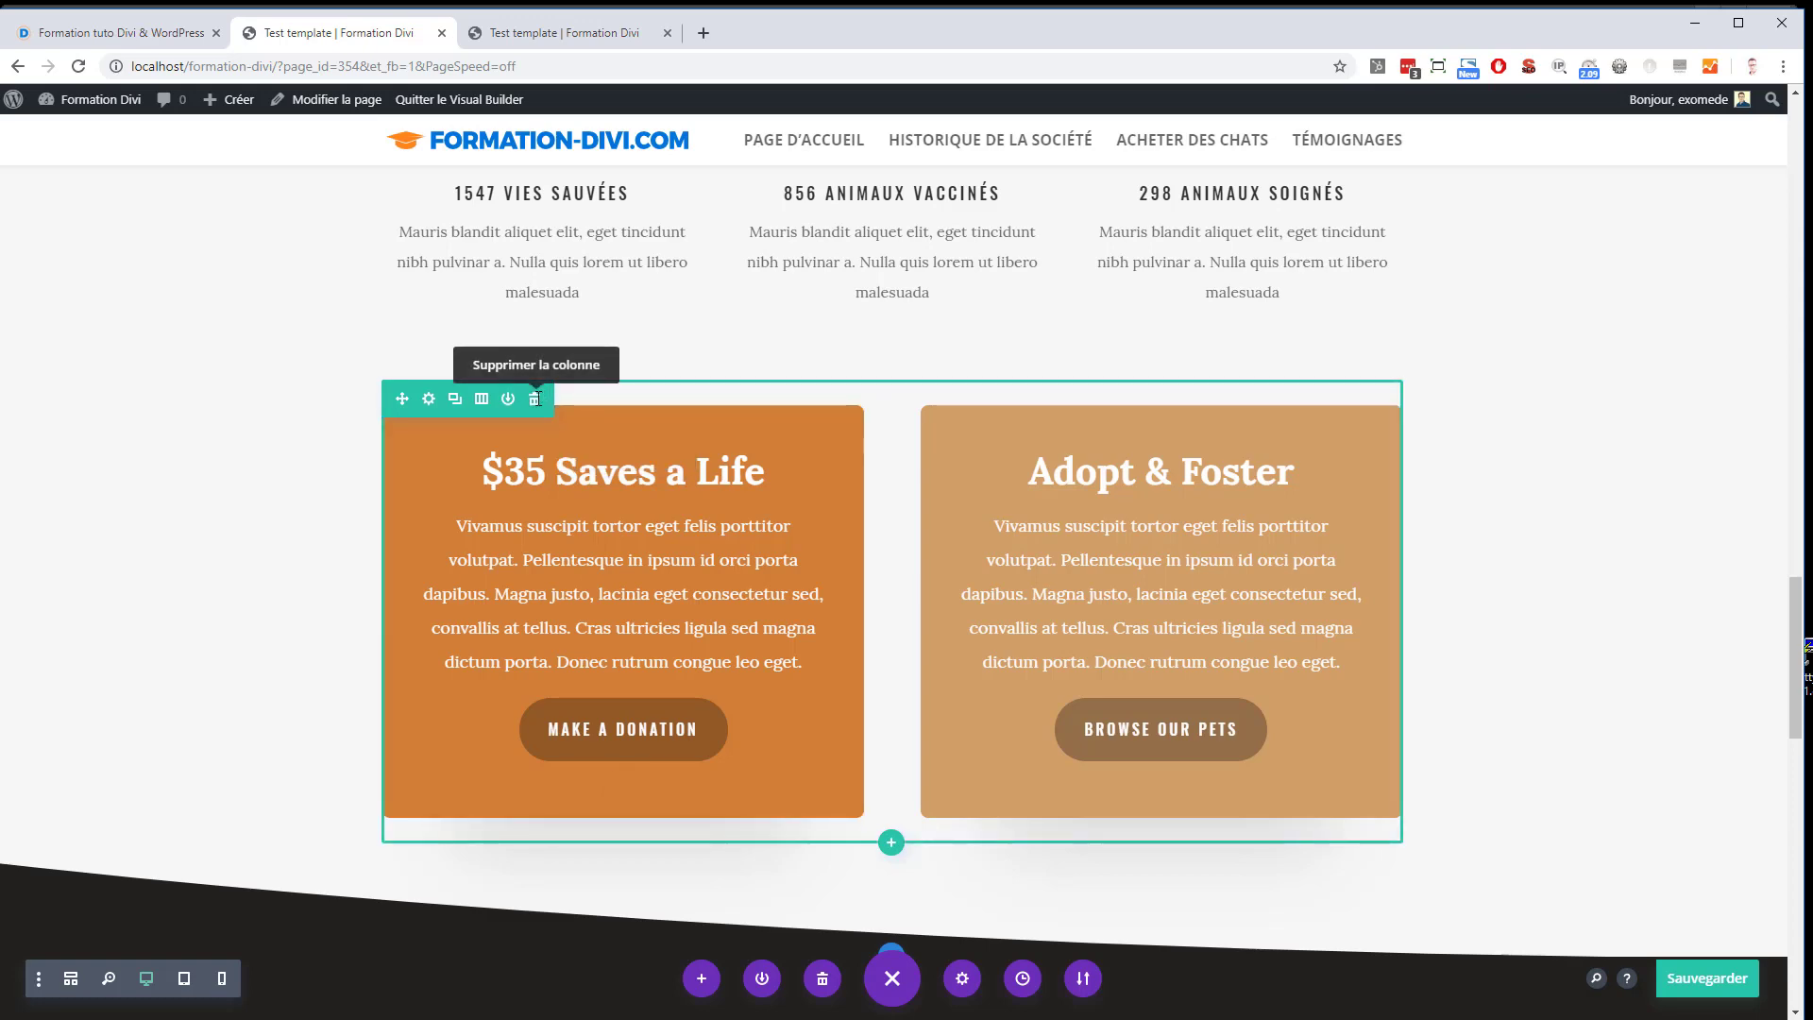
pyautogui.click(535, 398)
# Set the bottom divider style of the "Quelques chiffres" section to None and save the section settings
pyautogui.scroll(6, 652, 661)
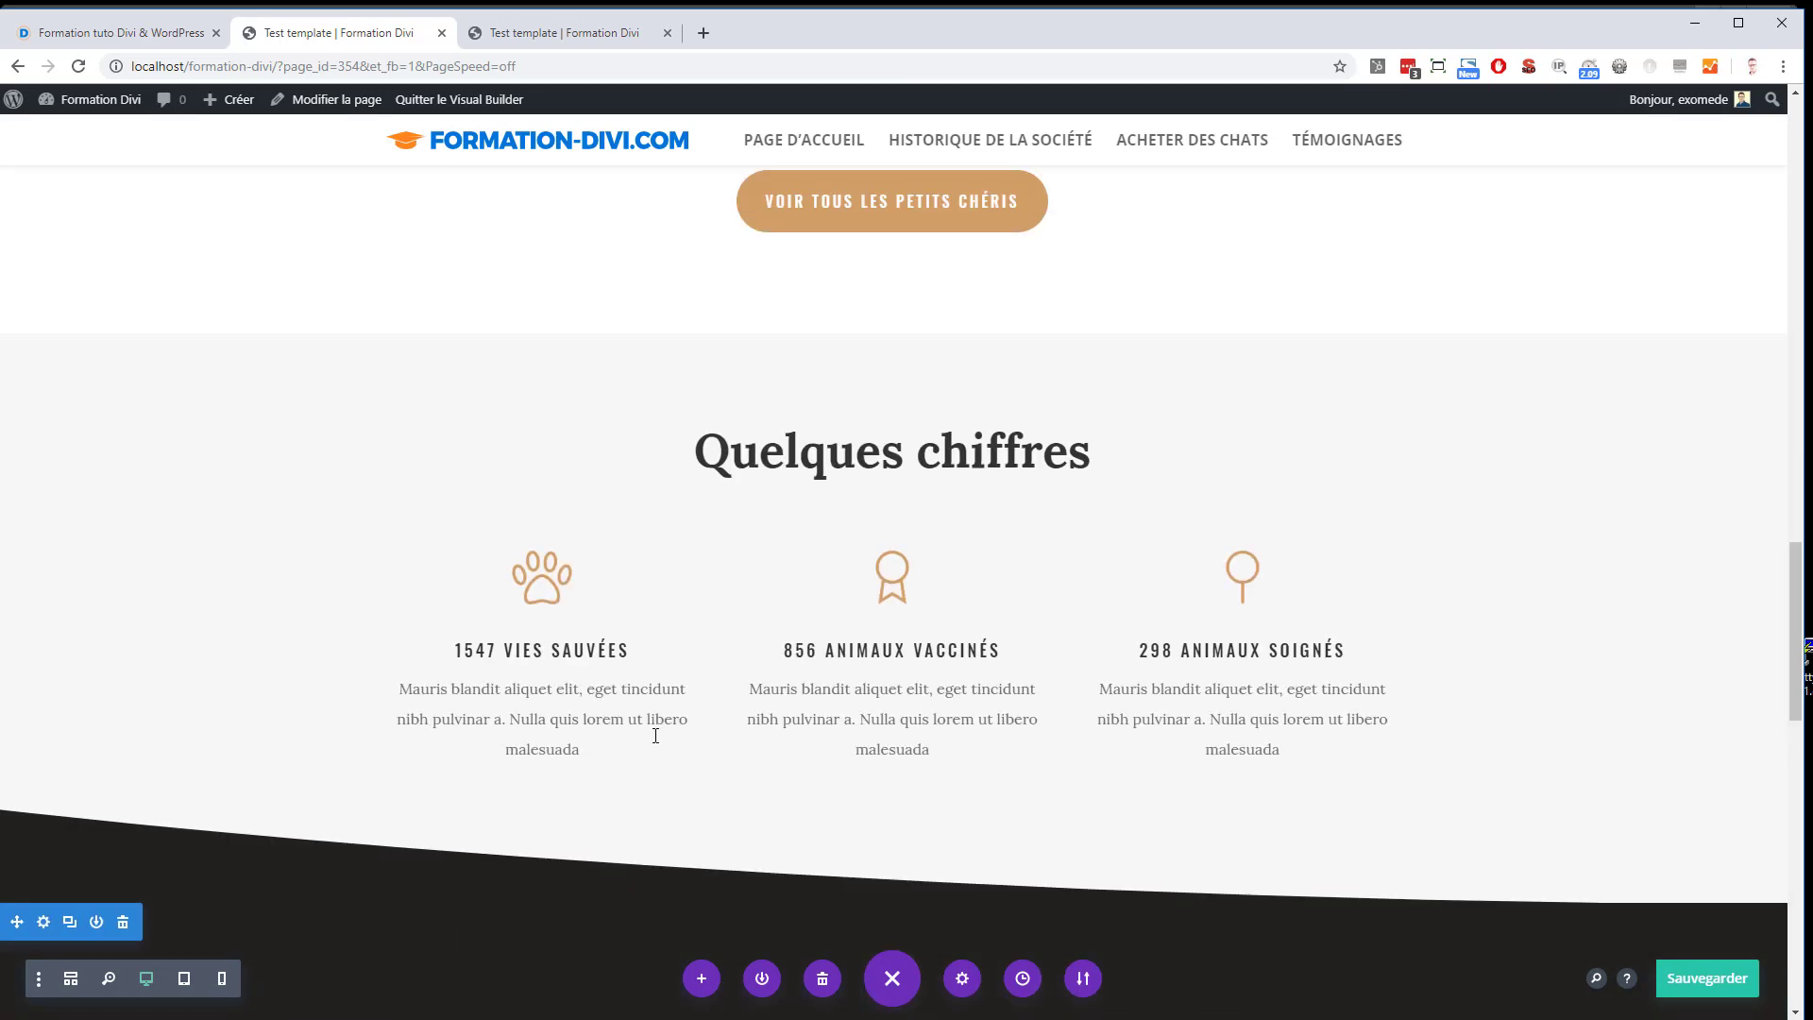
pyautogui.scroll(-2, 543, 831)
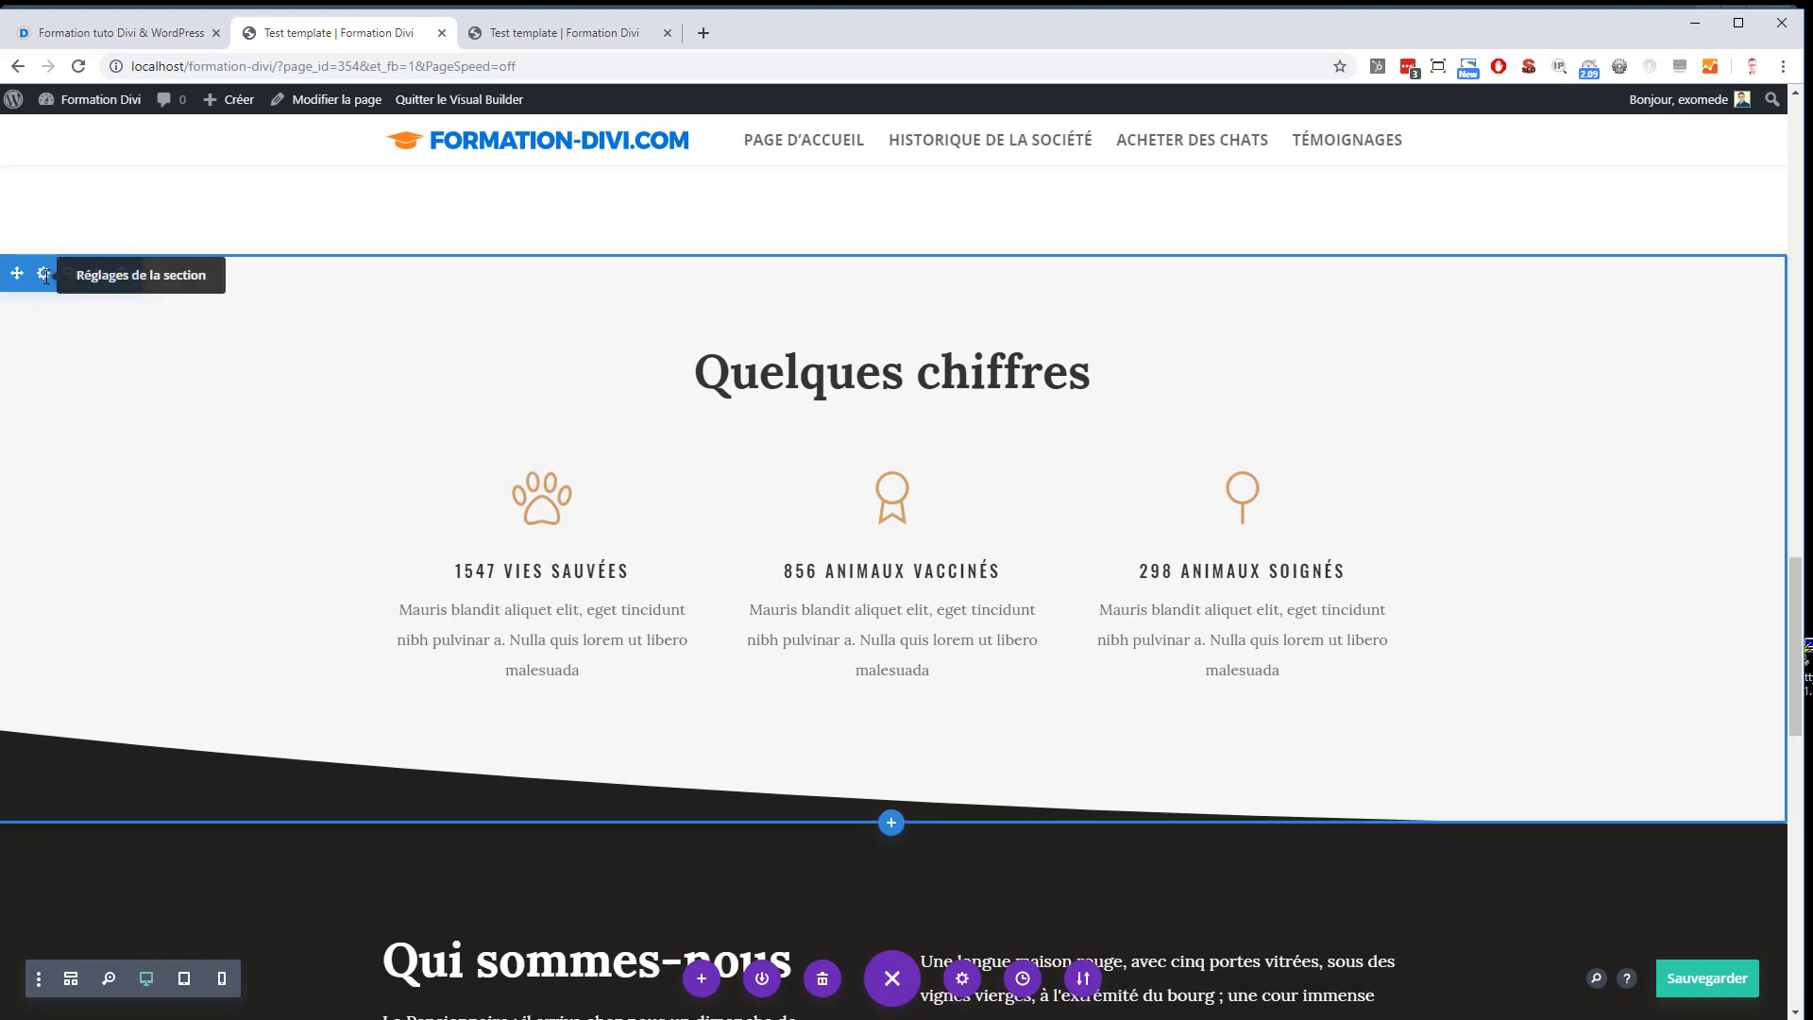
pyautogui.click(45, 275)
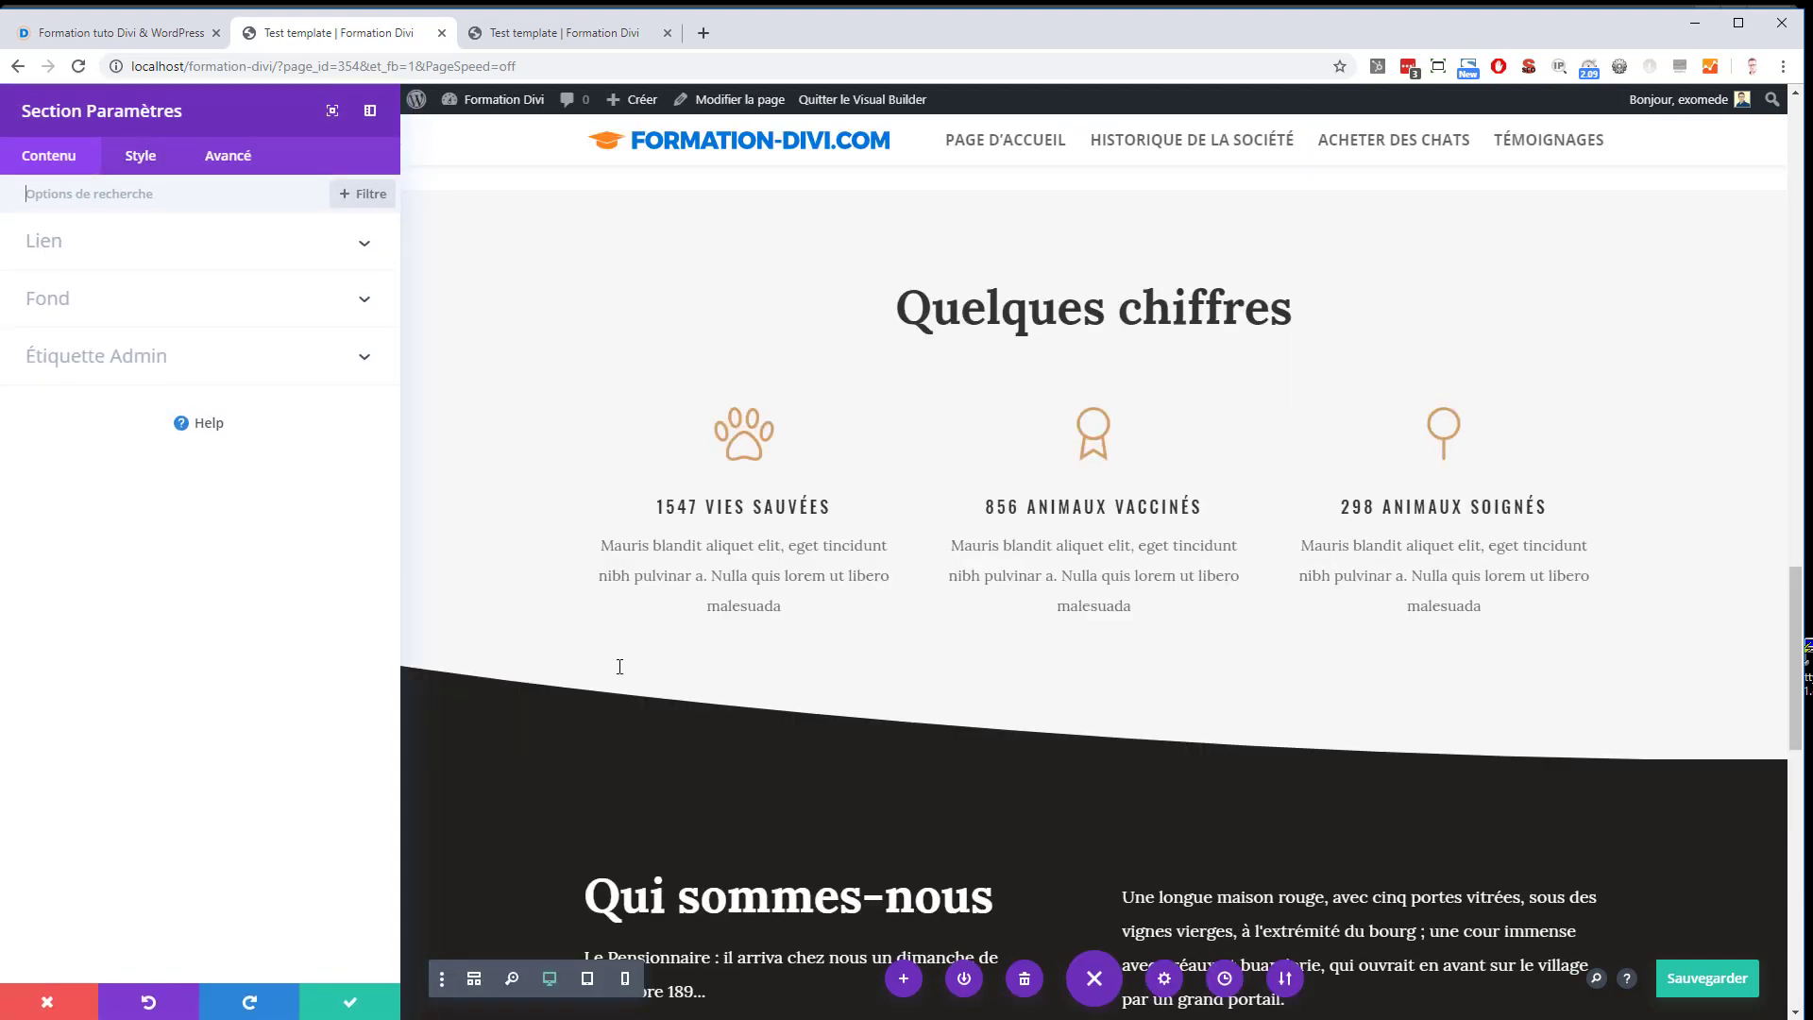
pyautogui.click(140, 155)
pyautogui.click(94, 298)
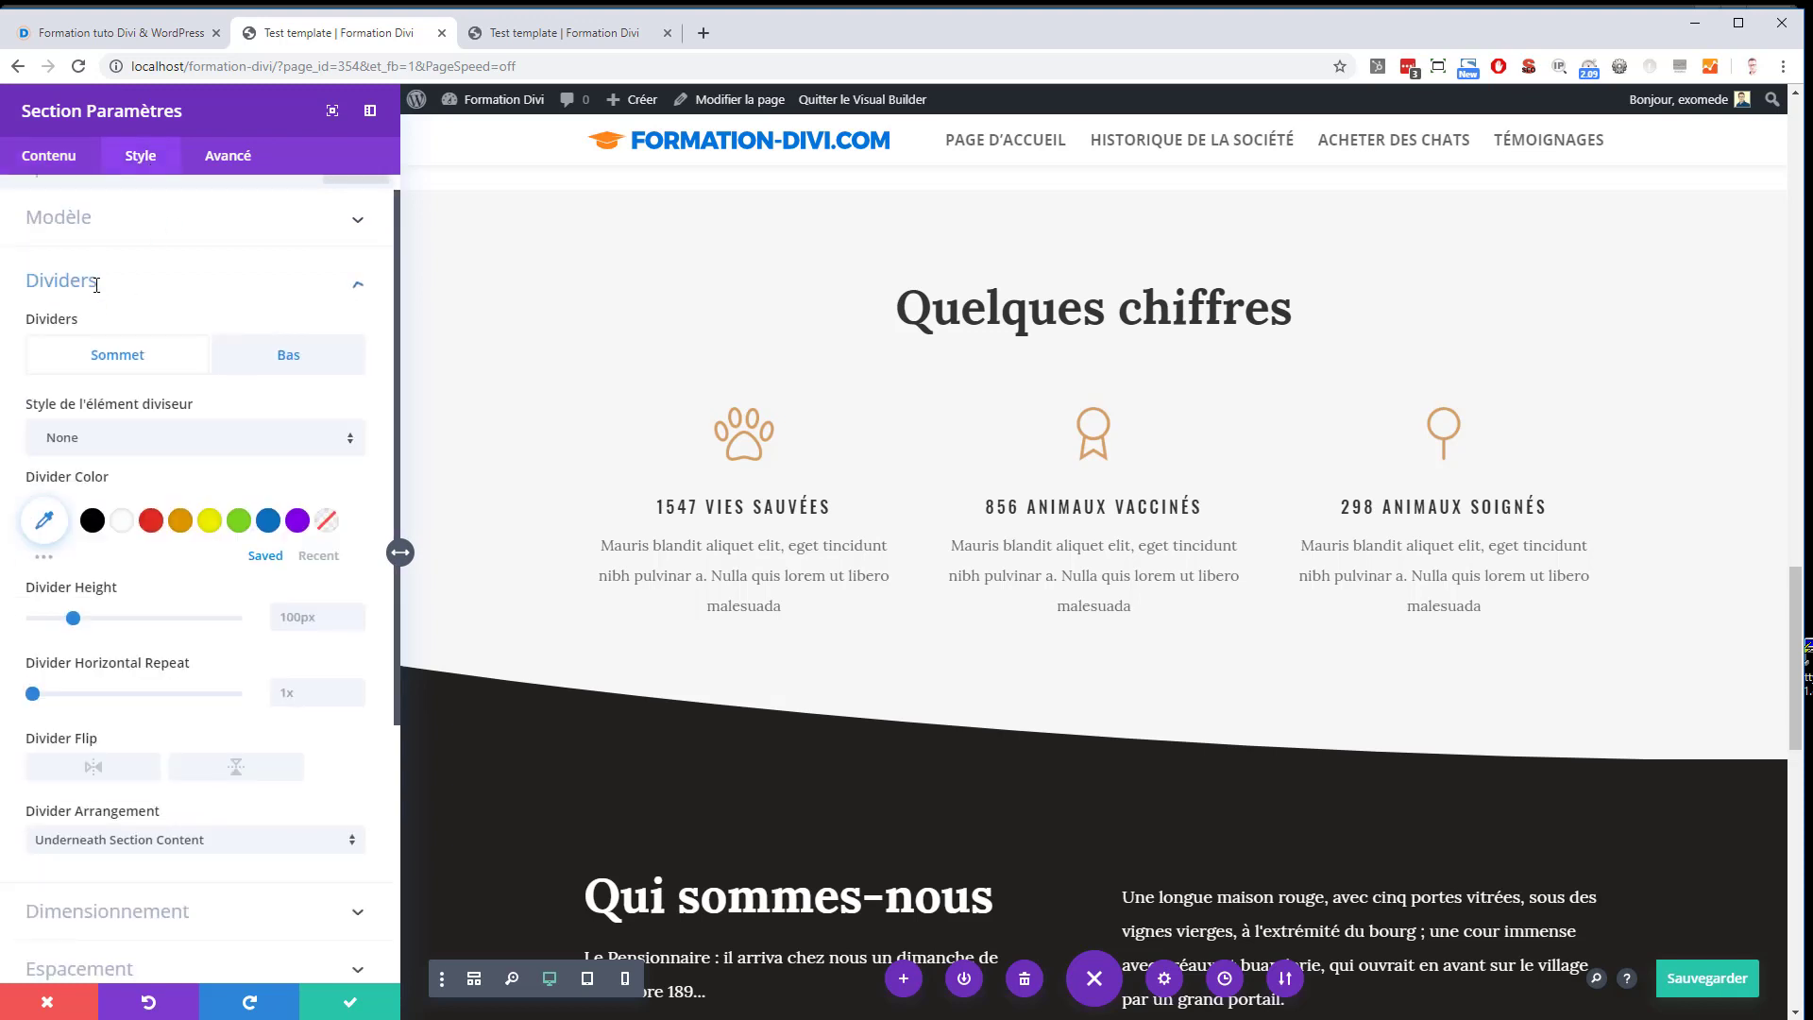
pyautogui.click(300, 284)
pyautogui.click(184, 351)
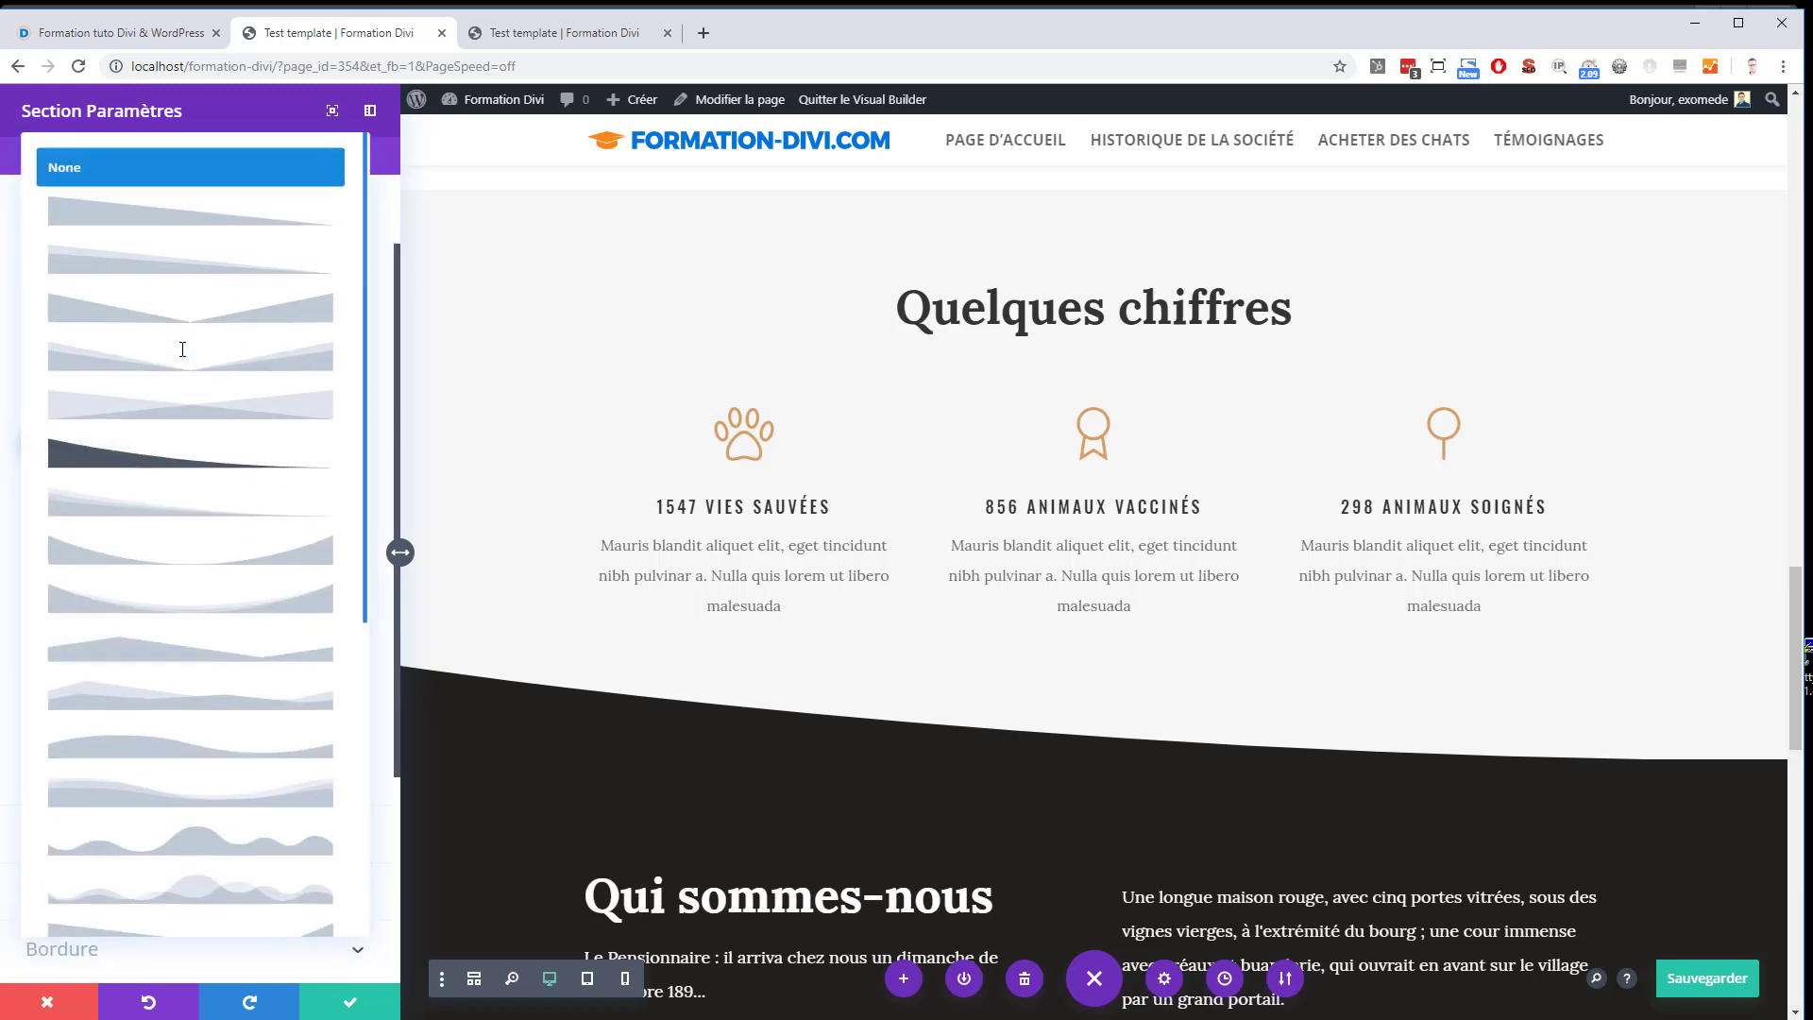
pyautogui.click(154, 183)
pyautogui.click(354, 1008)
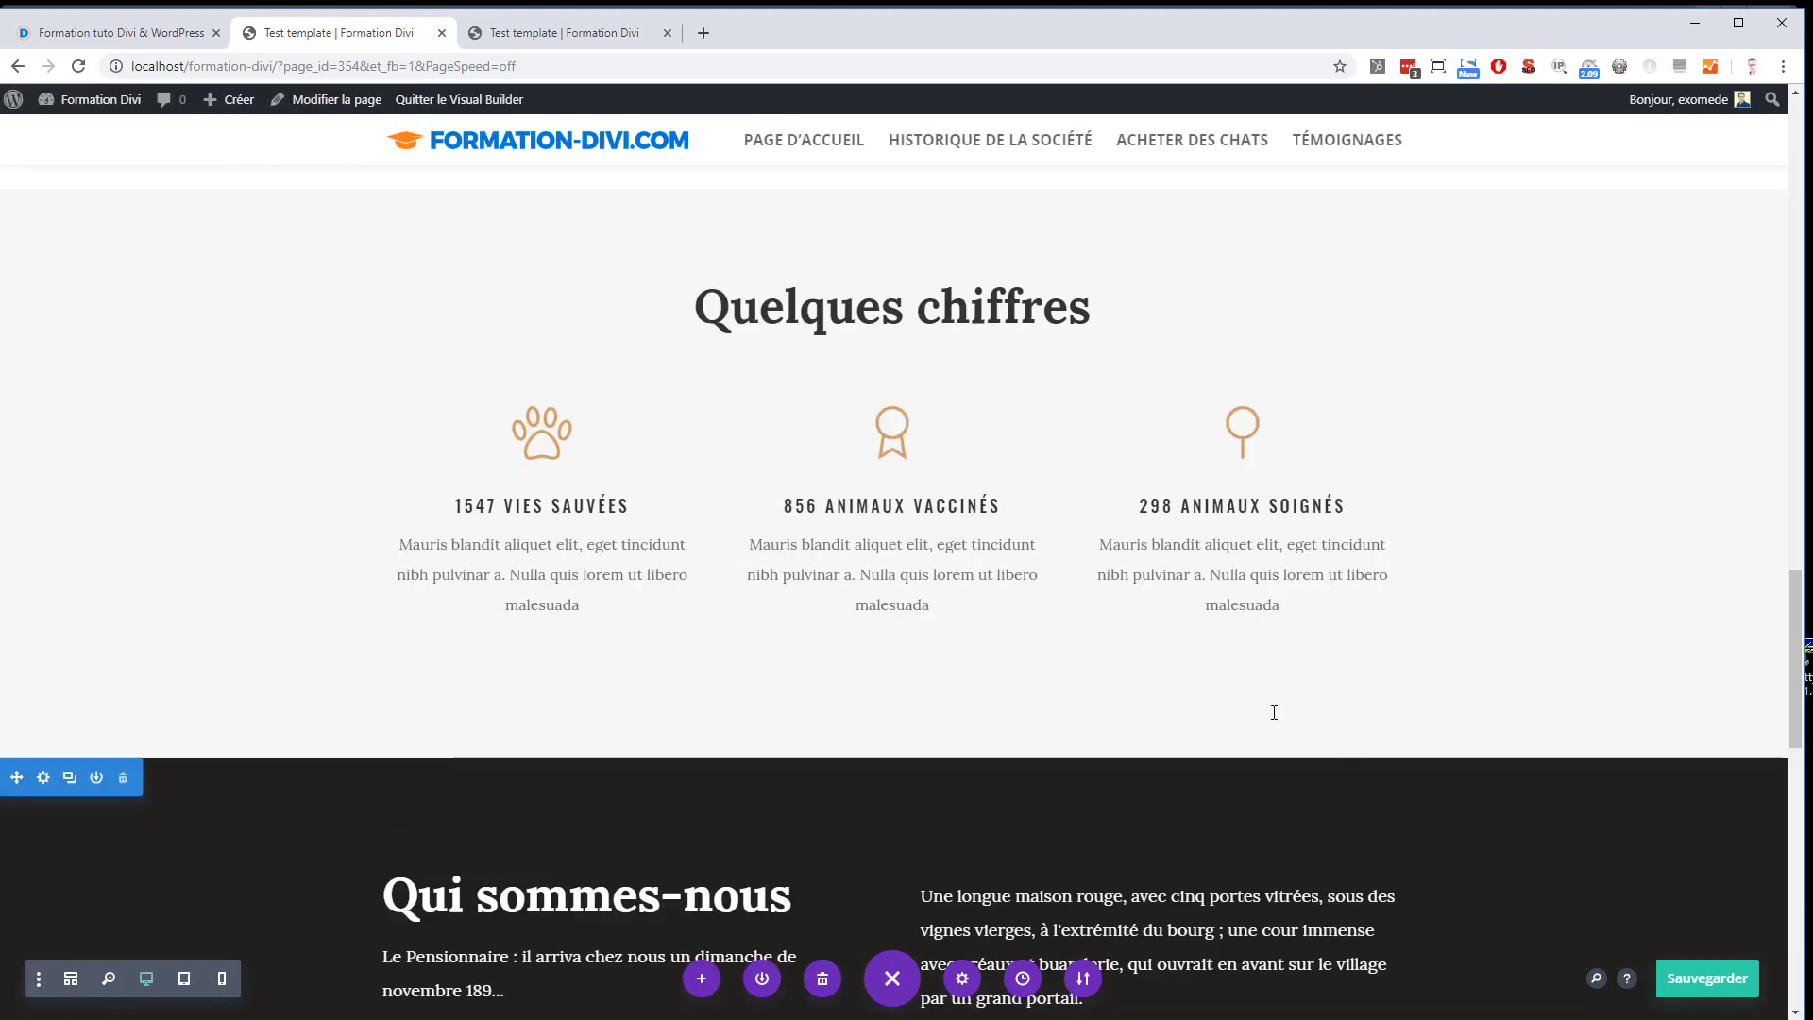
pyautogui.moveTo(1086, 706); pyautogui.dragTo(1087, 700)
pyautogui.scroll(-8, 1141, 707)
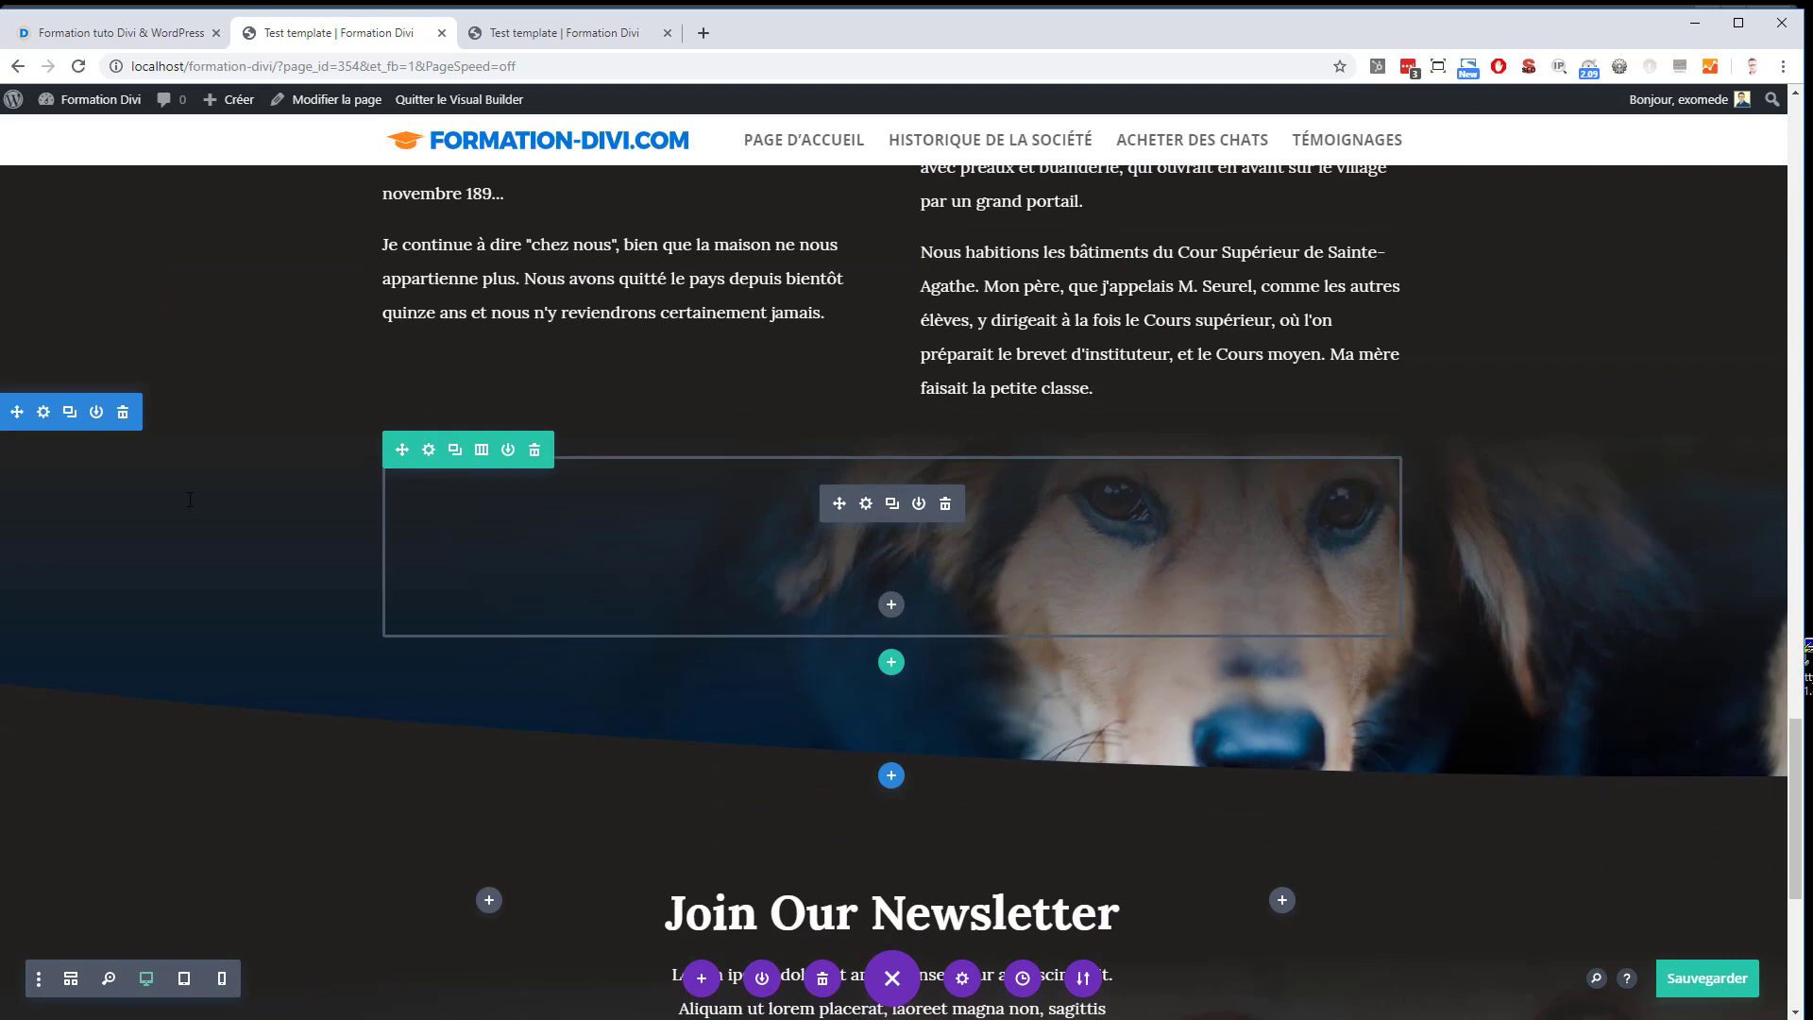
# Delete the "Join Our Newsletter" section with its social network icons and save the page
pyautogui.scroll(4, 1528, 693)
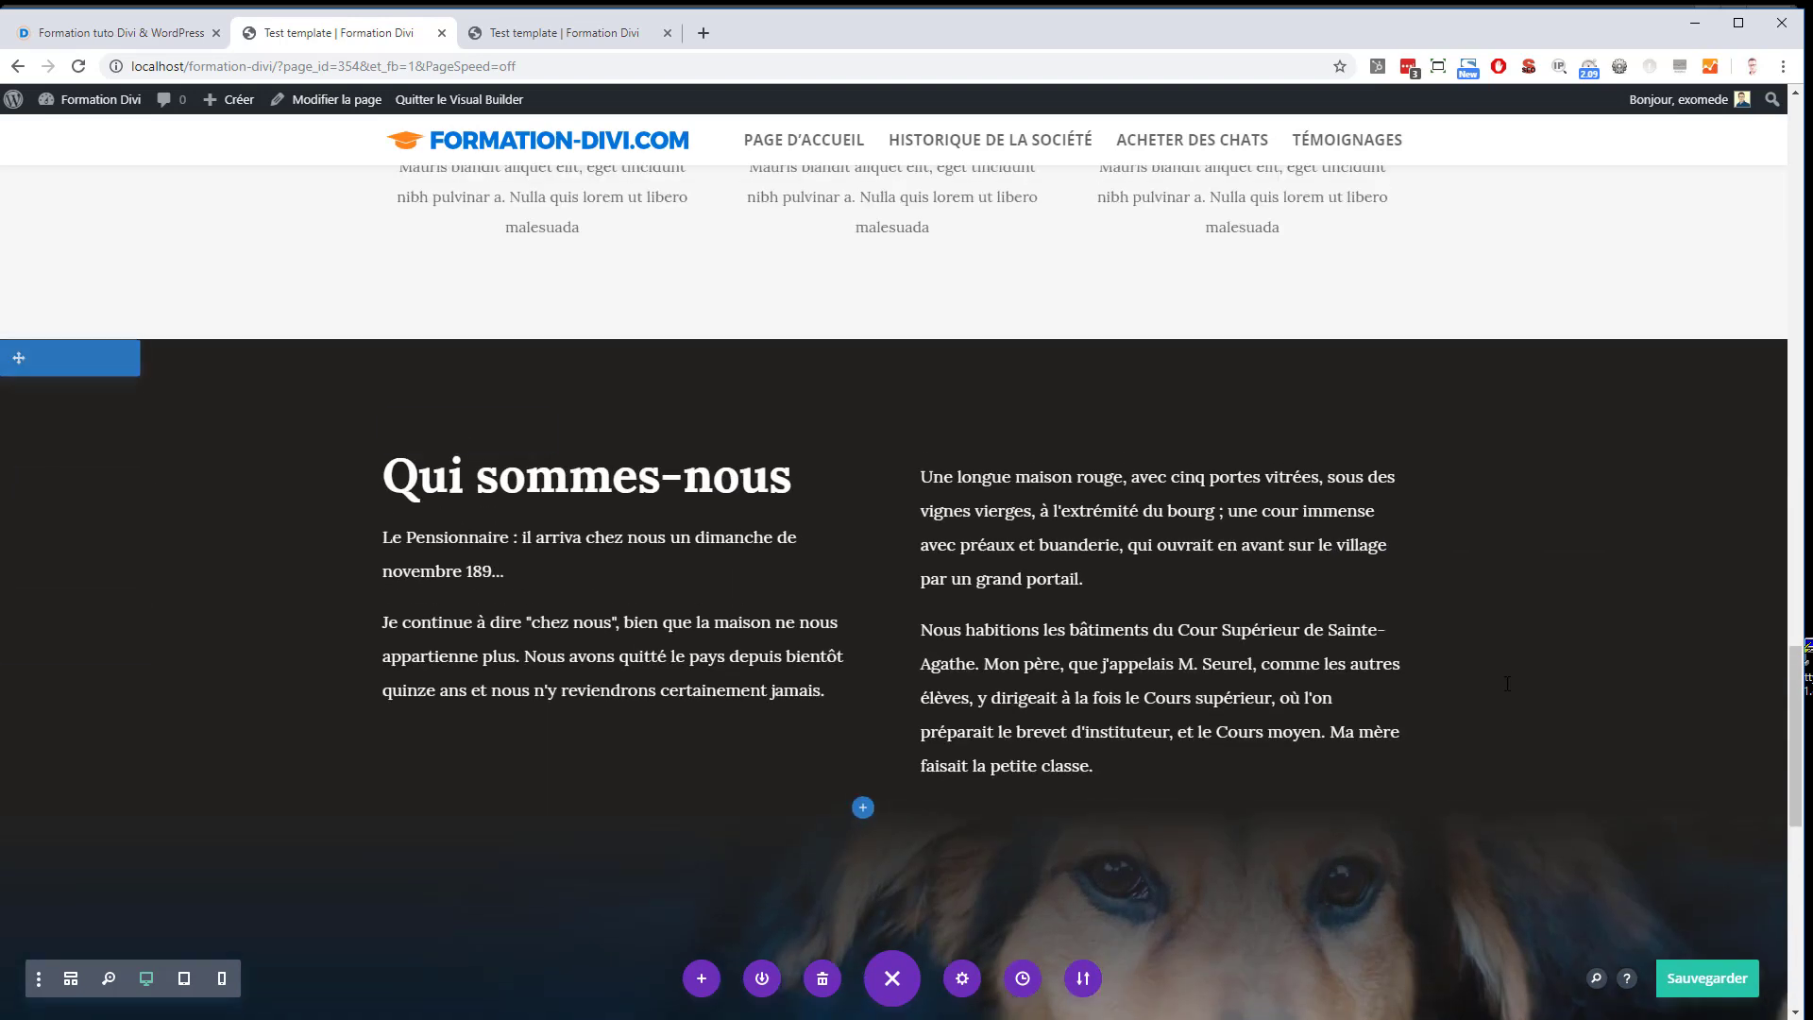
pyautogui.scroll(-5, 1502, 682)
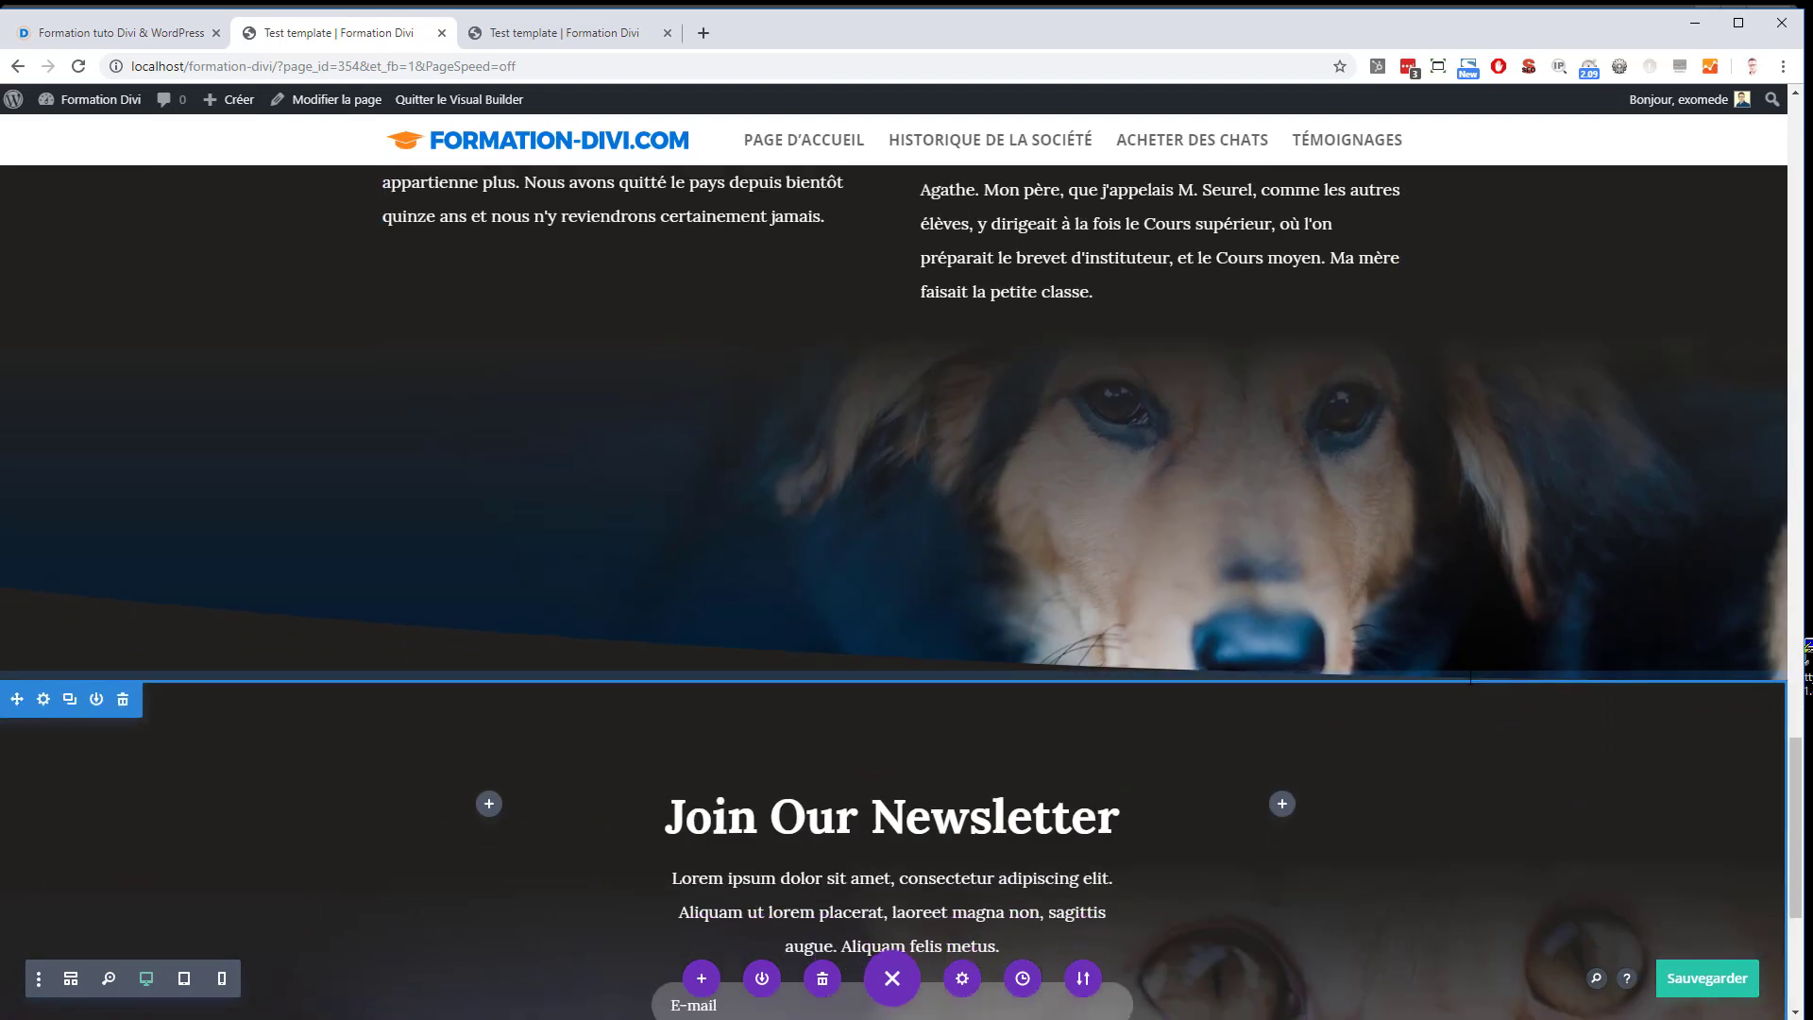
pyautogui.scroll(-5, 1483, 682)
pyautogui.scroll(4, 1445, 683)
pyautogui.scroll(1, 1435, 683)
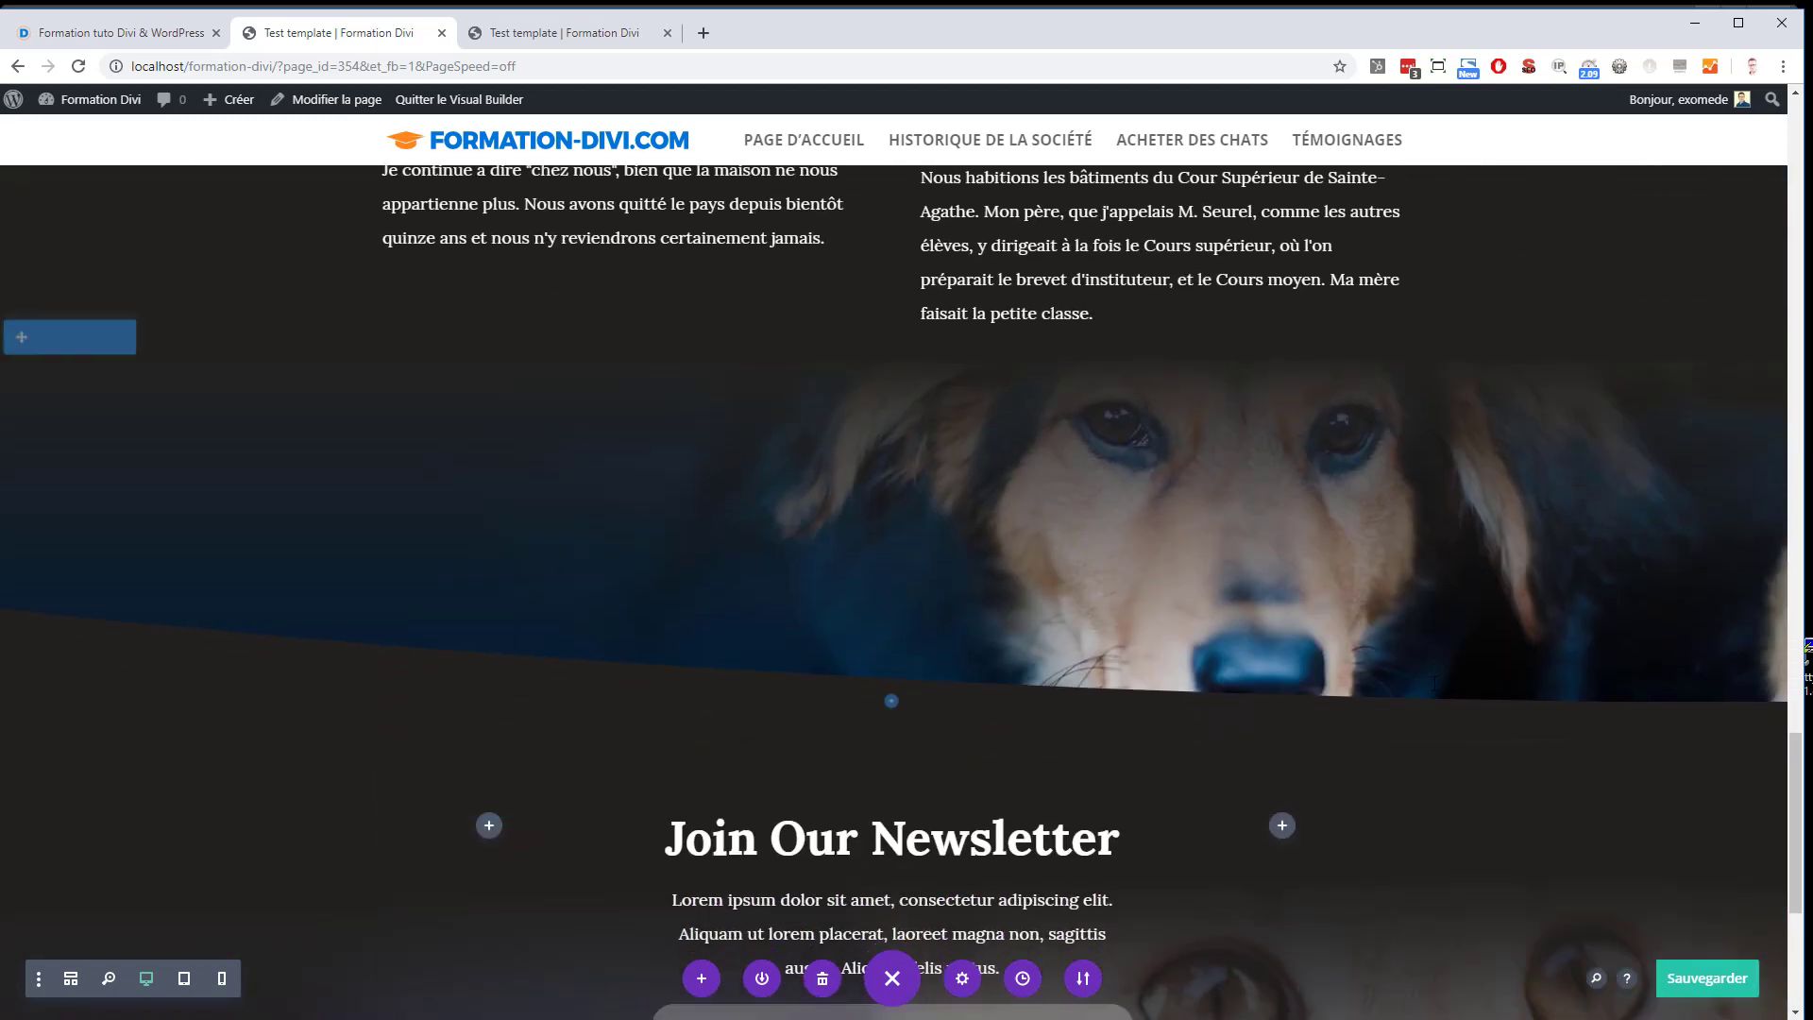
pyautogui.scroll(-5, 221, 481)
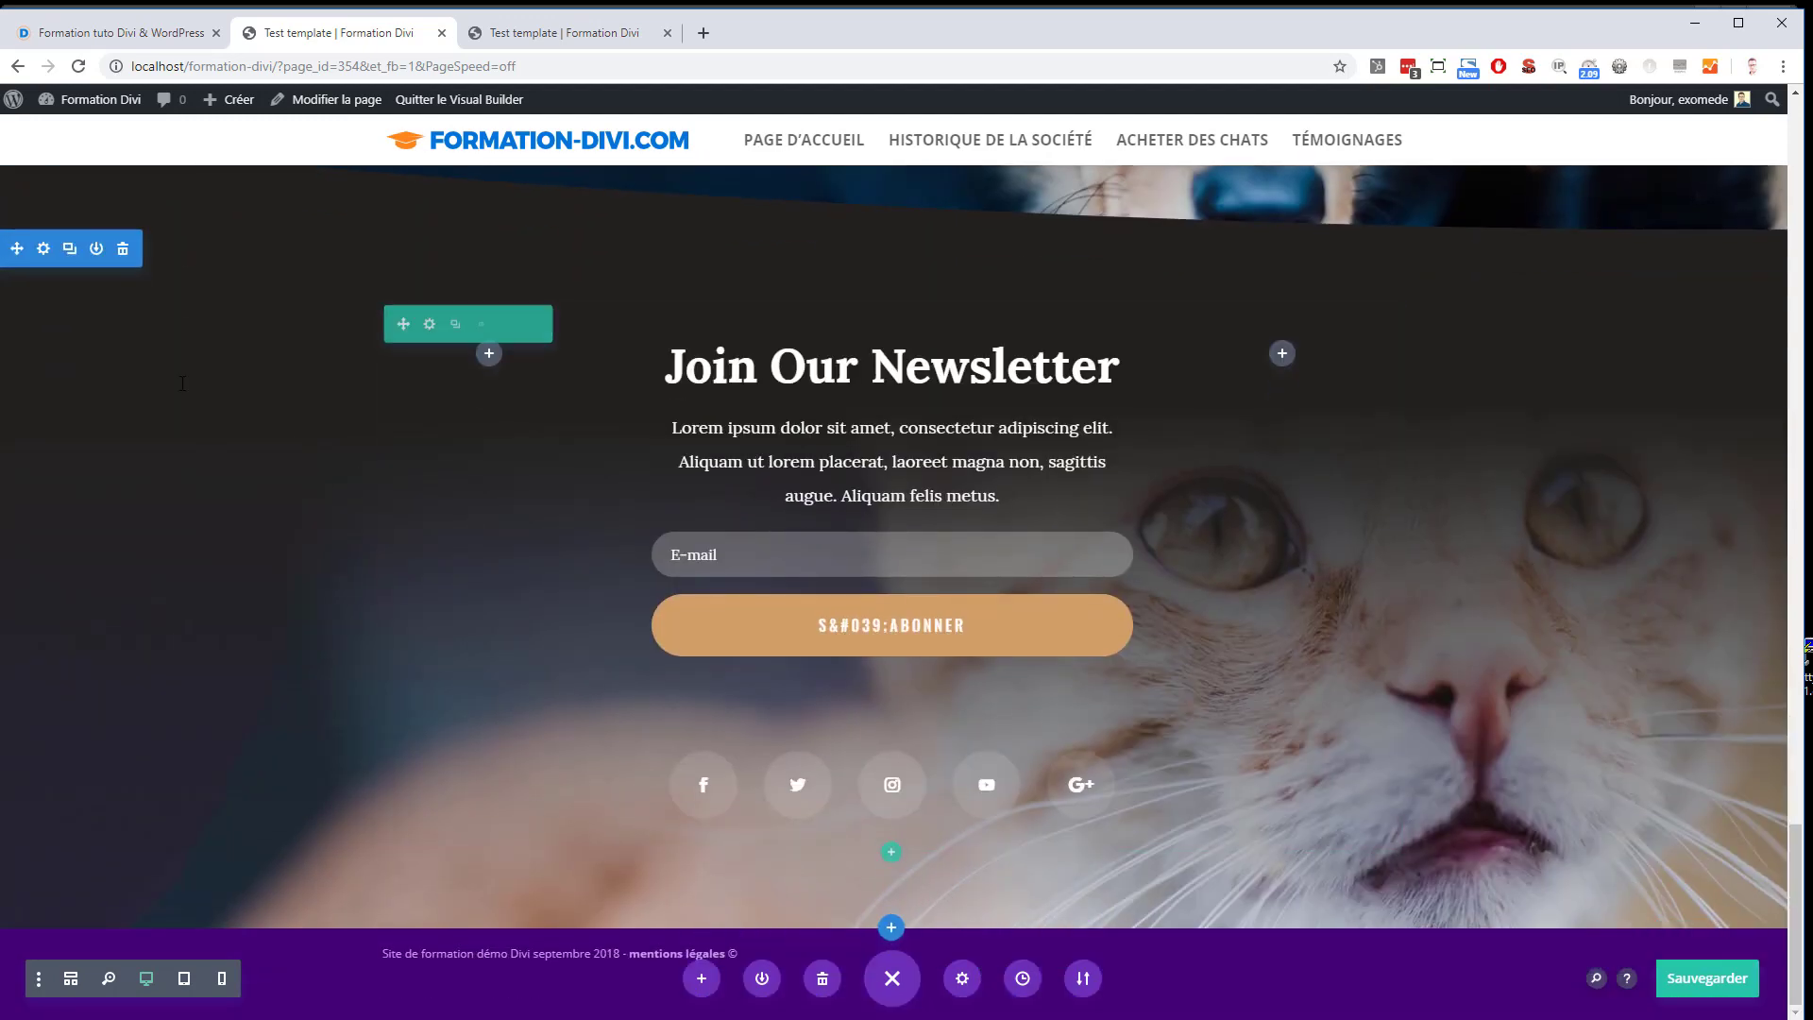
pyautogui.click(122, 249)
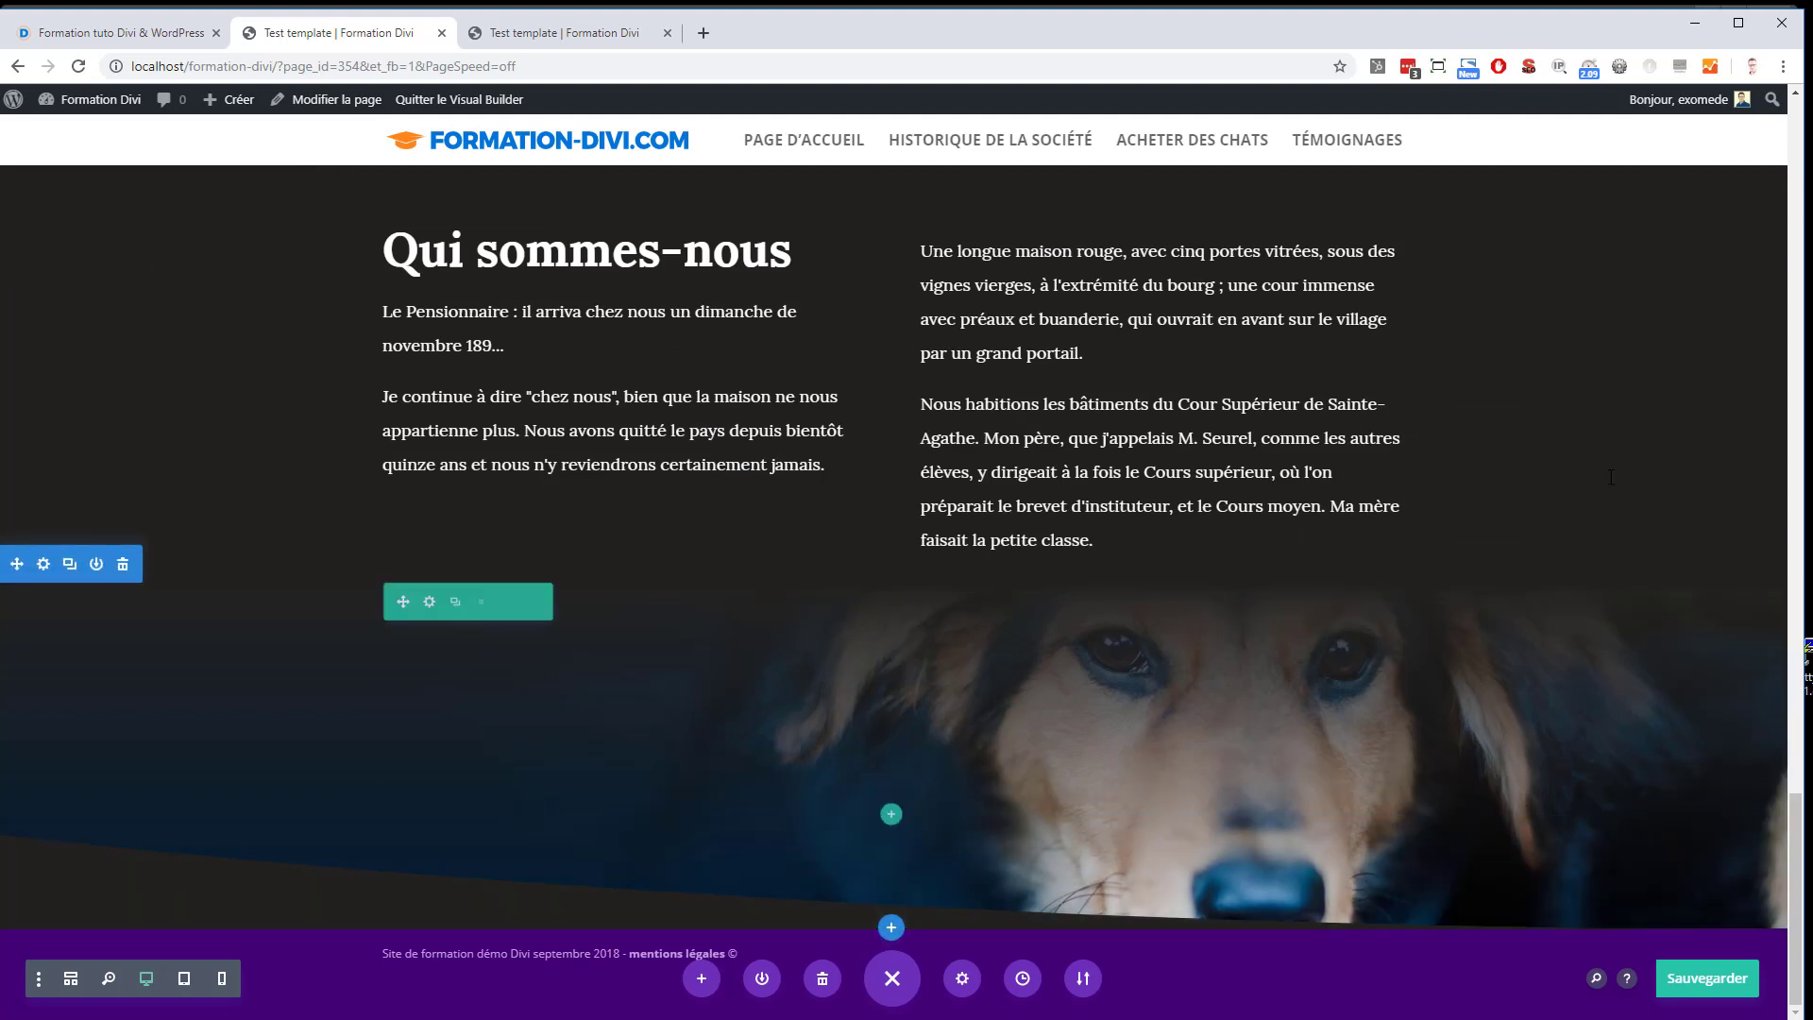
pyautogui.hotkey('ctrl', 's')
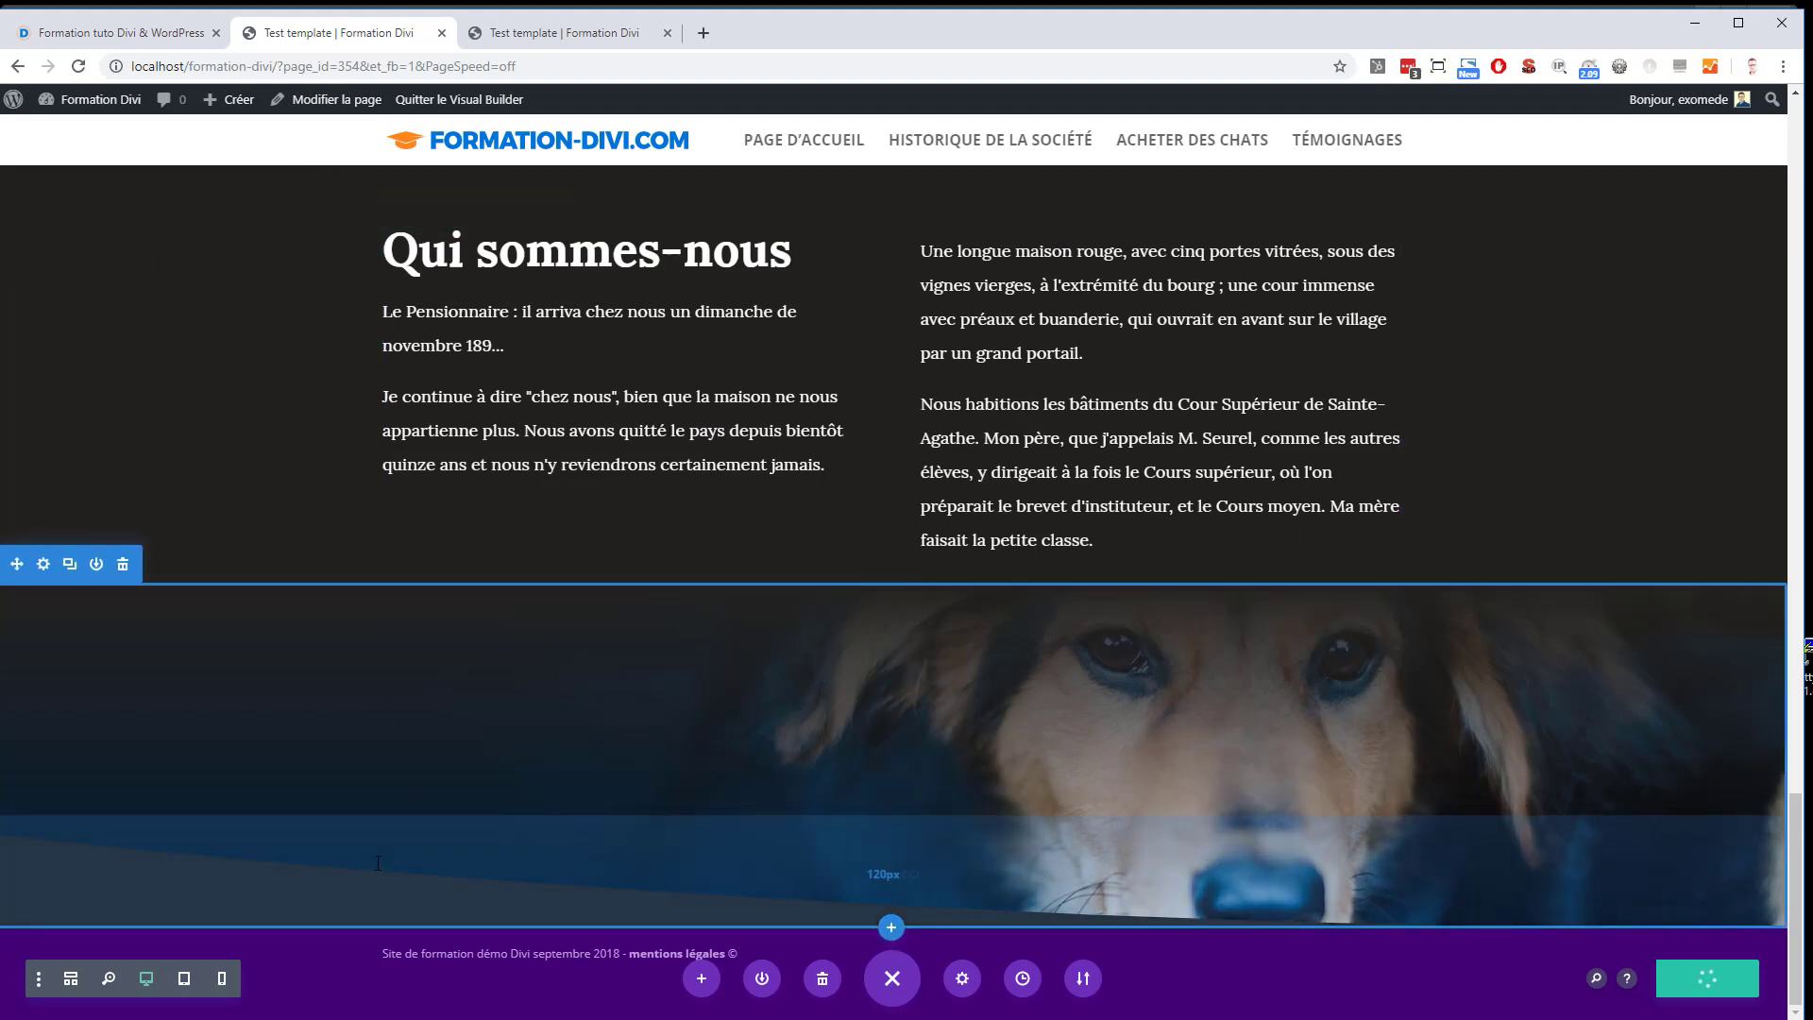
# Review the edited shelter page from the header down to the "Qui sommes-nous" section and footer
pyautogui.moveTo(1797, 826); pyautogui.dragTo(1797, 828)
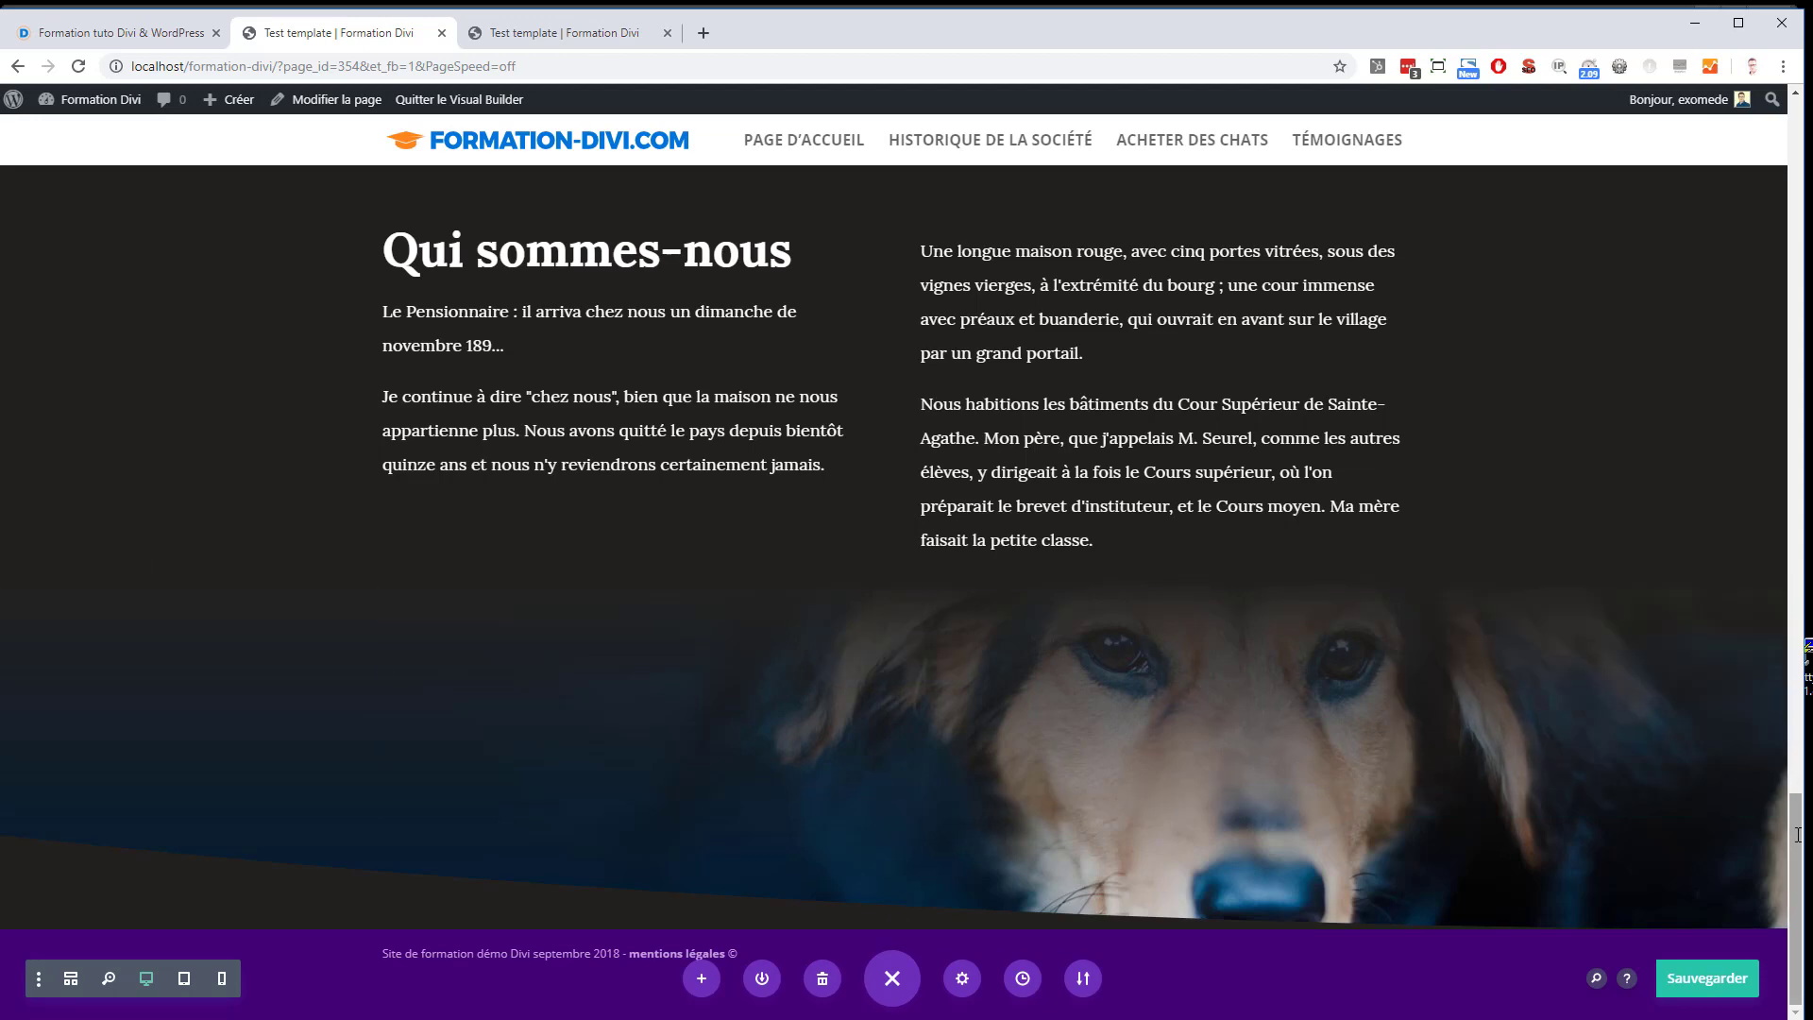
pyautogui.moveTo(1797, 835); pyautogui.dragTo(1793, 129)
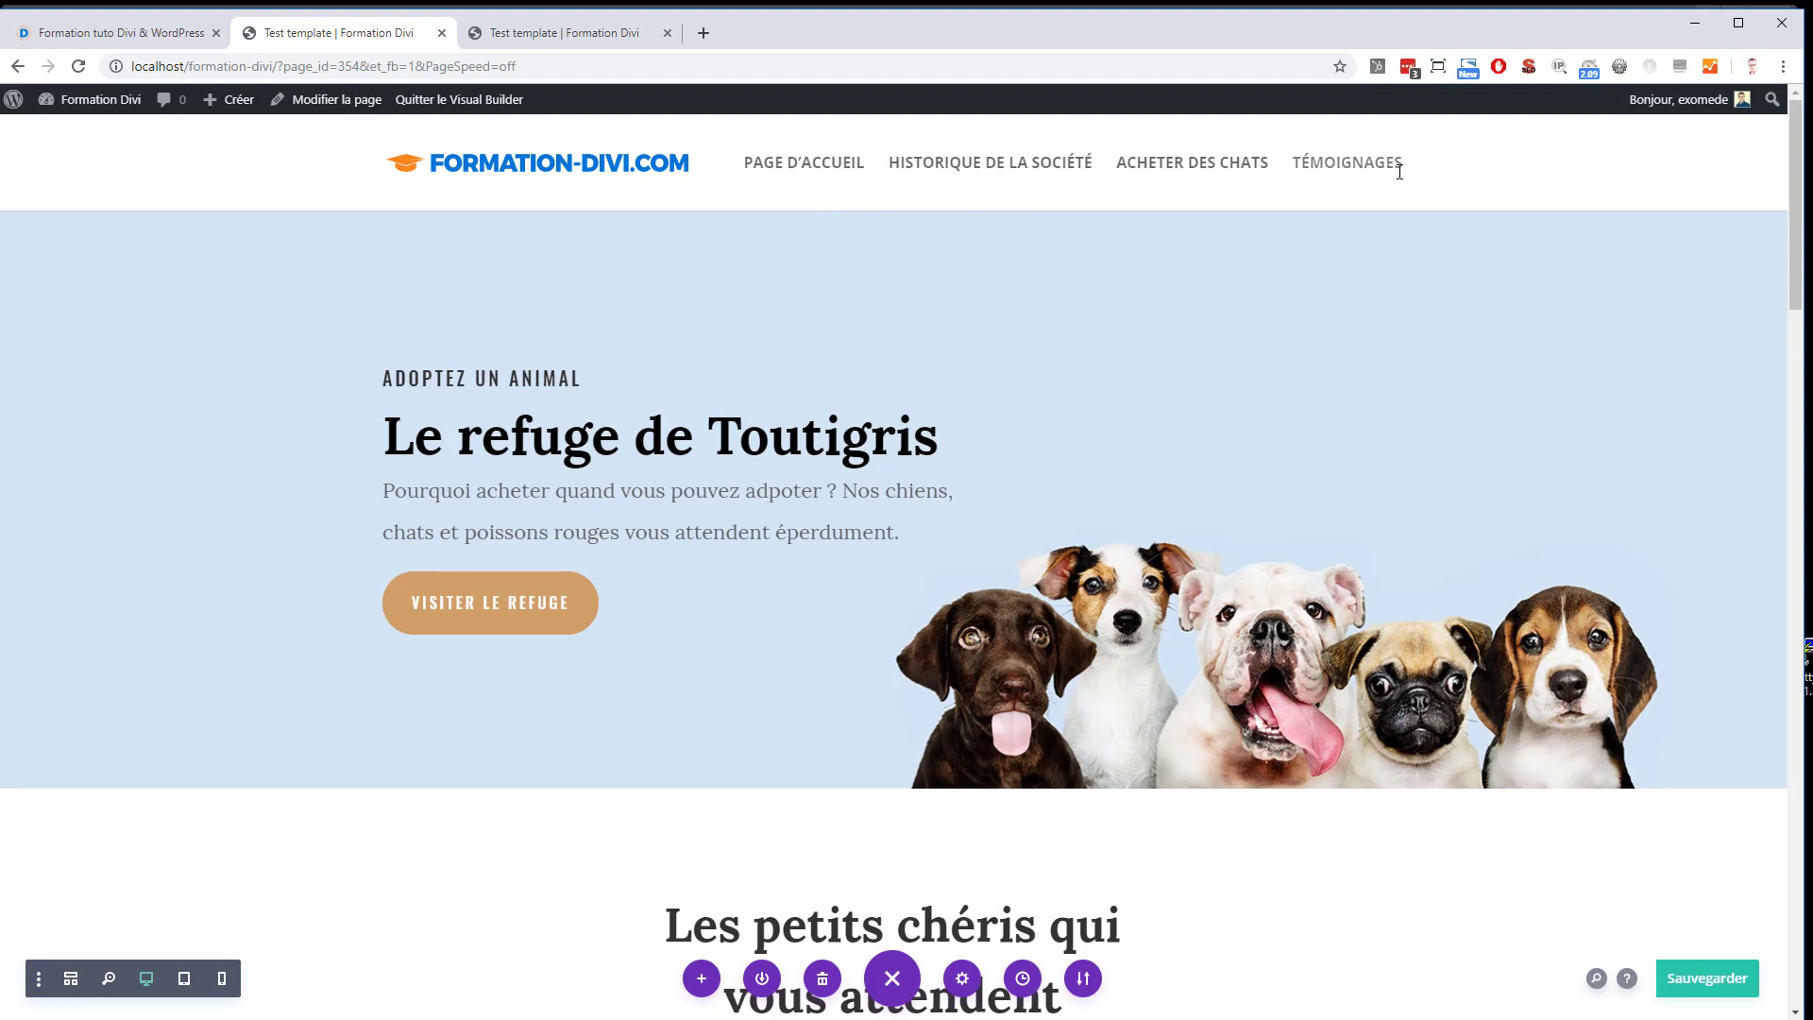
pyautogui.moveTo(1801, 151)
pyautogui.mouseDown()
pyautogui.moveTo(1796, 175)
pyautogui.moveTo(1795, 151)
pyautogui.mouseUp()
pyautogui.moveTo(1793, 198); pyautogui.dragTo(1757, 776)
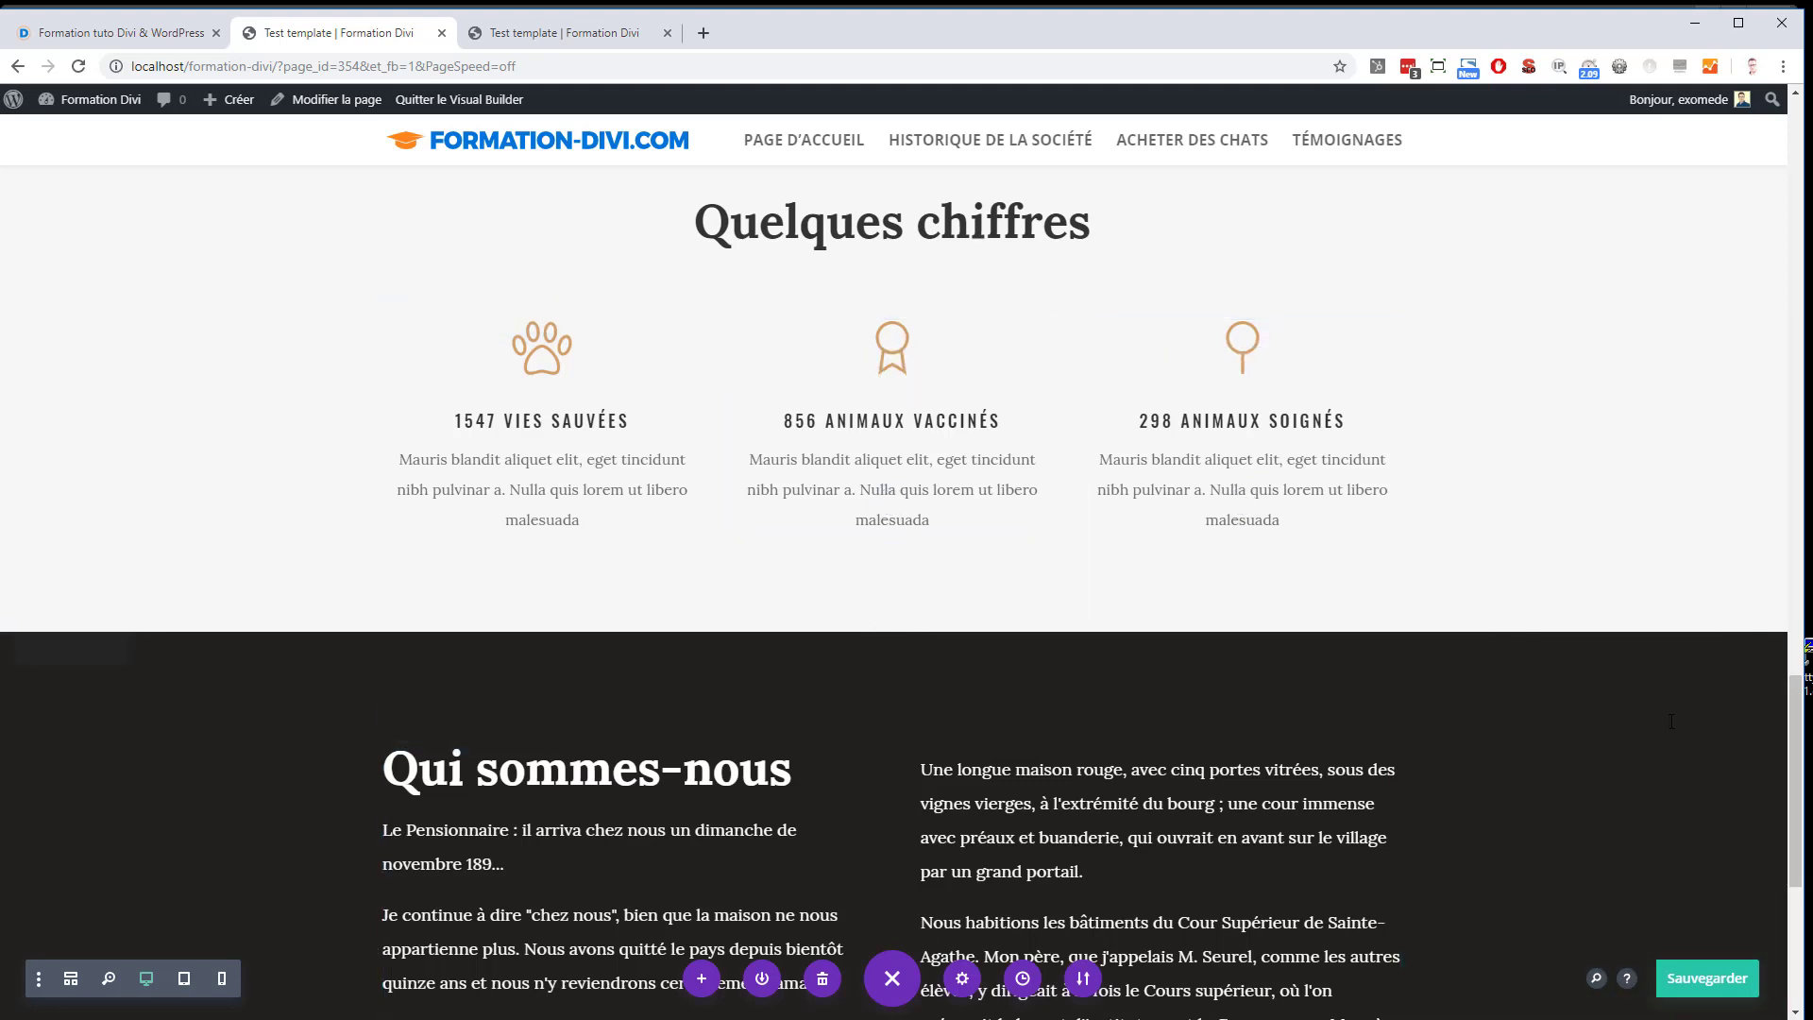
pyautogui.moveTo(1788, 704); pyautogui.dragTo(1798, 828)
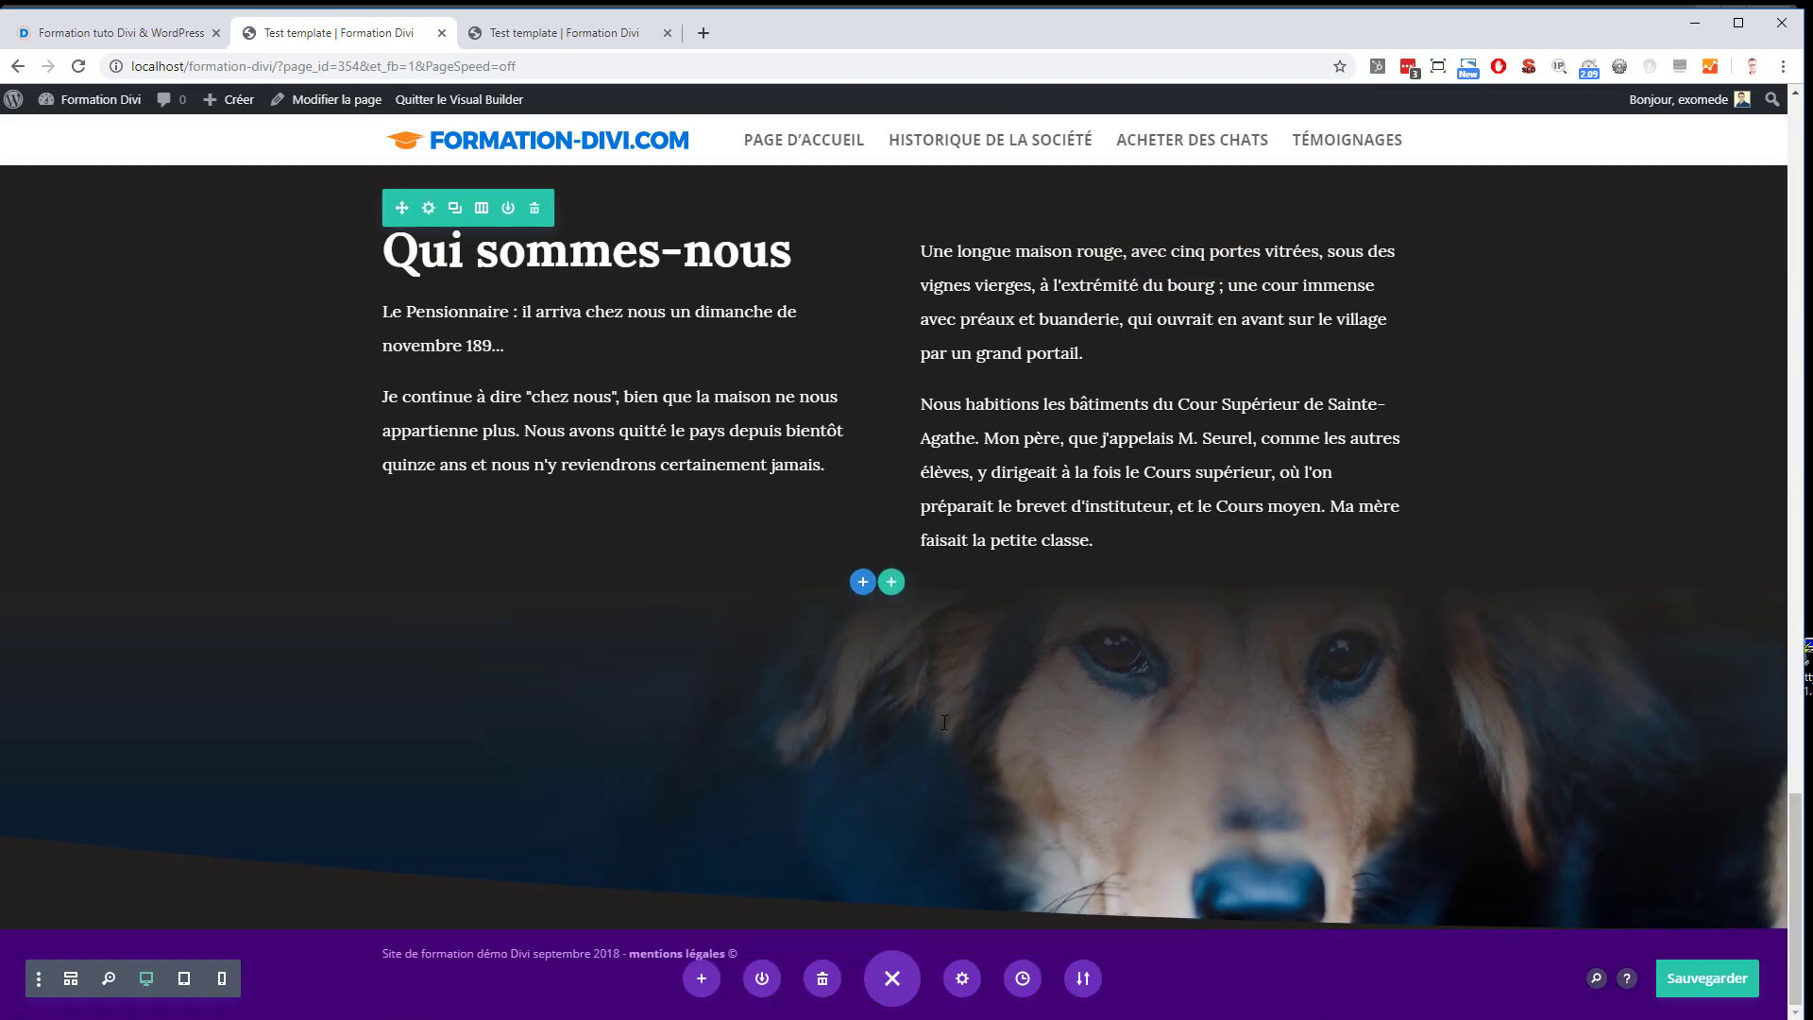
# Check the final newsletter and social network notes of _CONTENU in Sublime Text, then return to the top of the browser page
pyautogui.hotkey('alt', 'Tab')
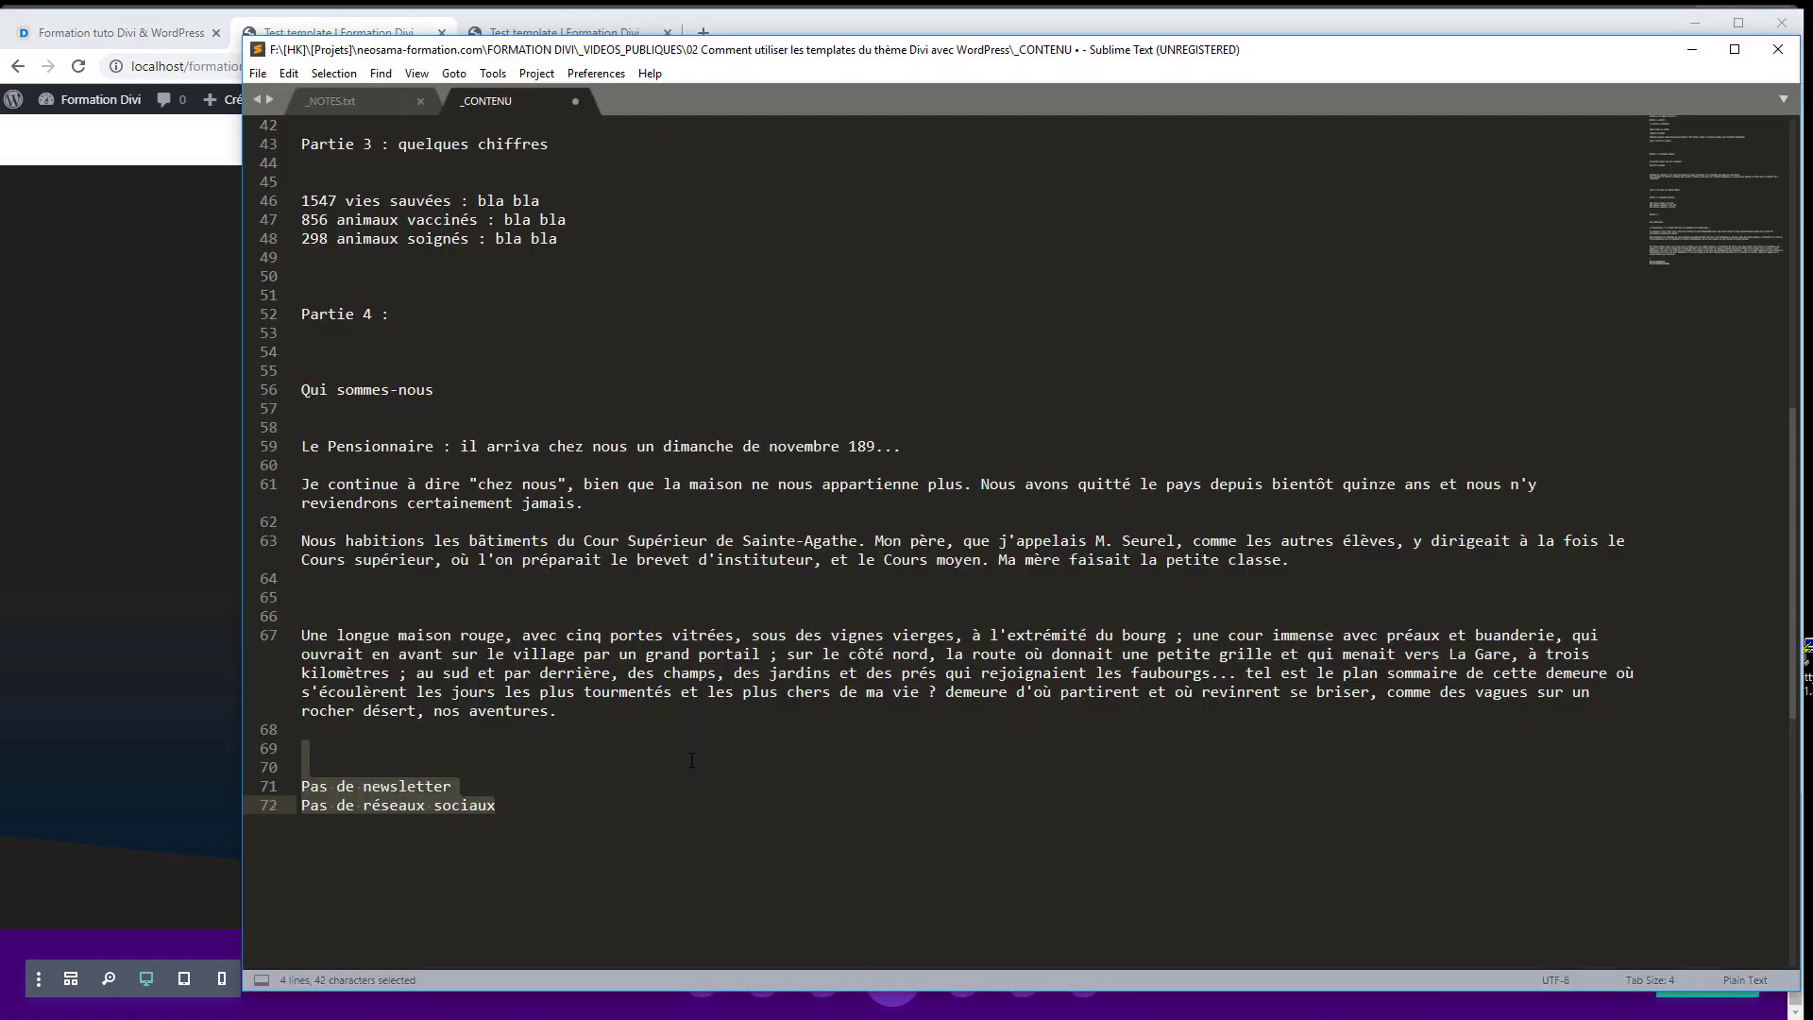
pyautogui.click(695, 808)
pyautogui.click(1693, 50)
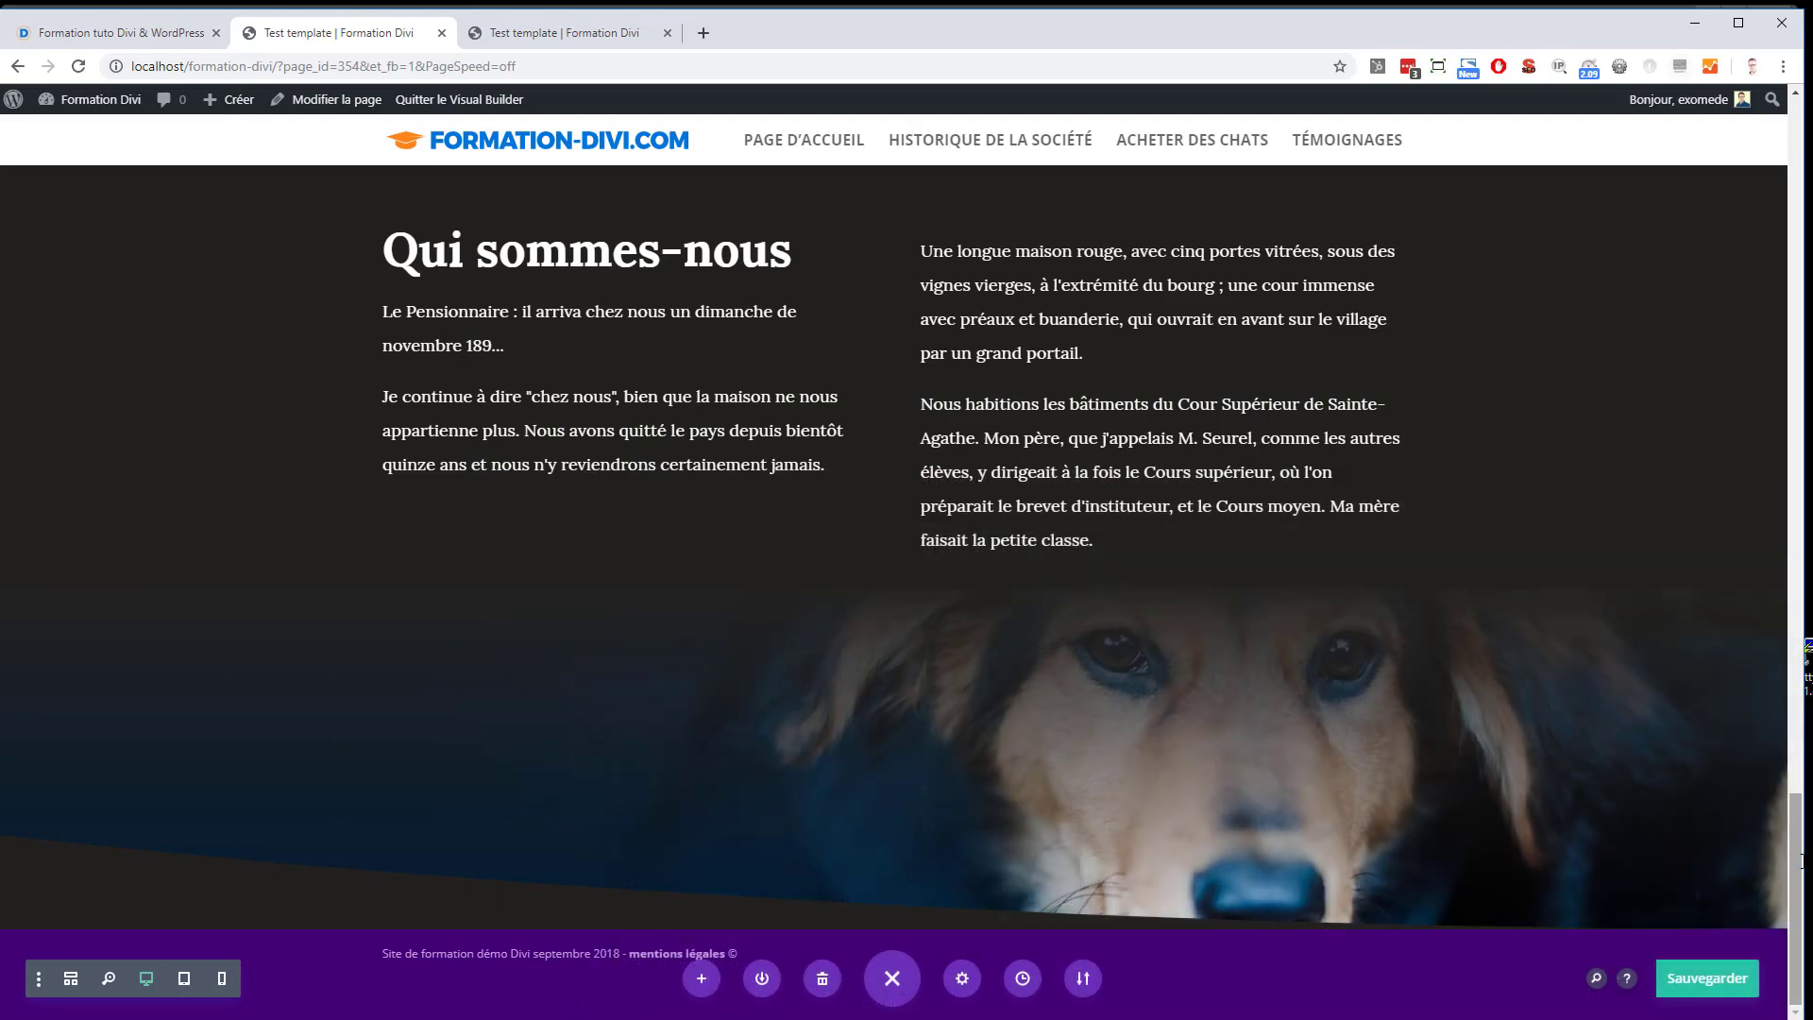
pyautogui.moveTo(1799, 849); pyautogui.dragTo(1794, 148)
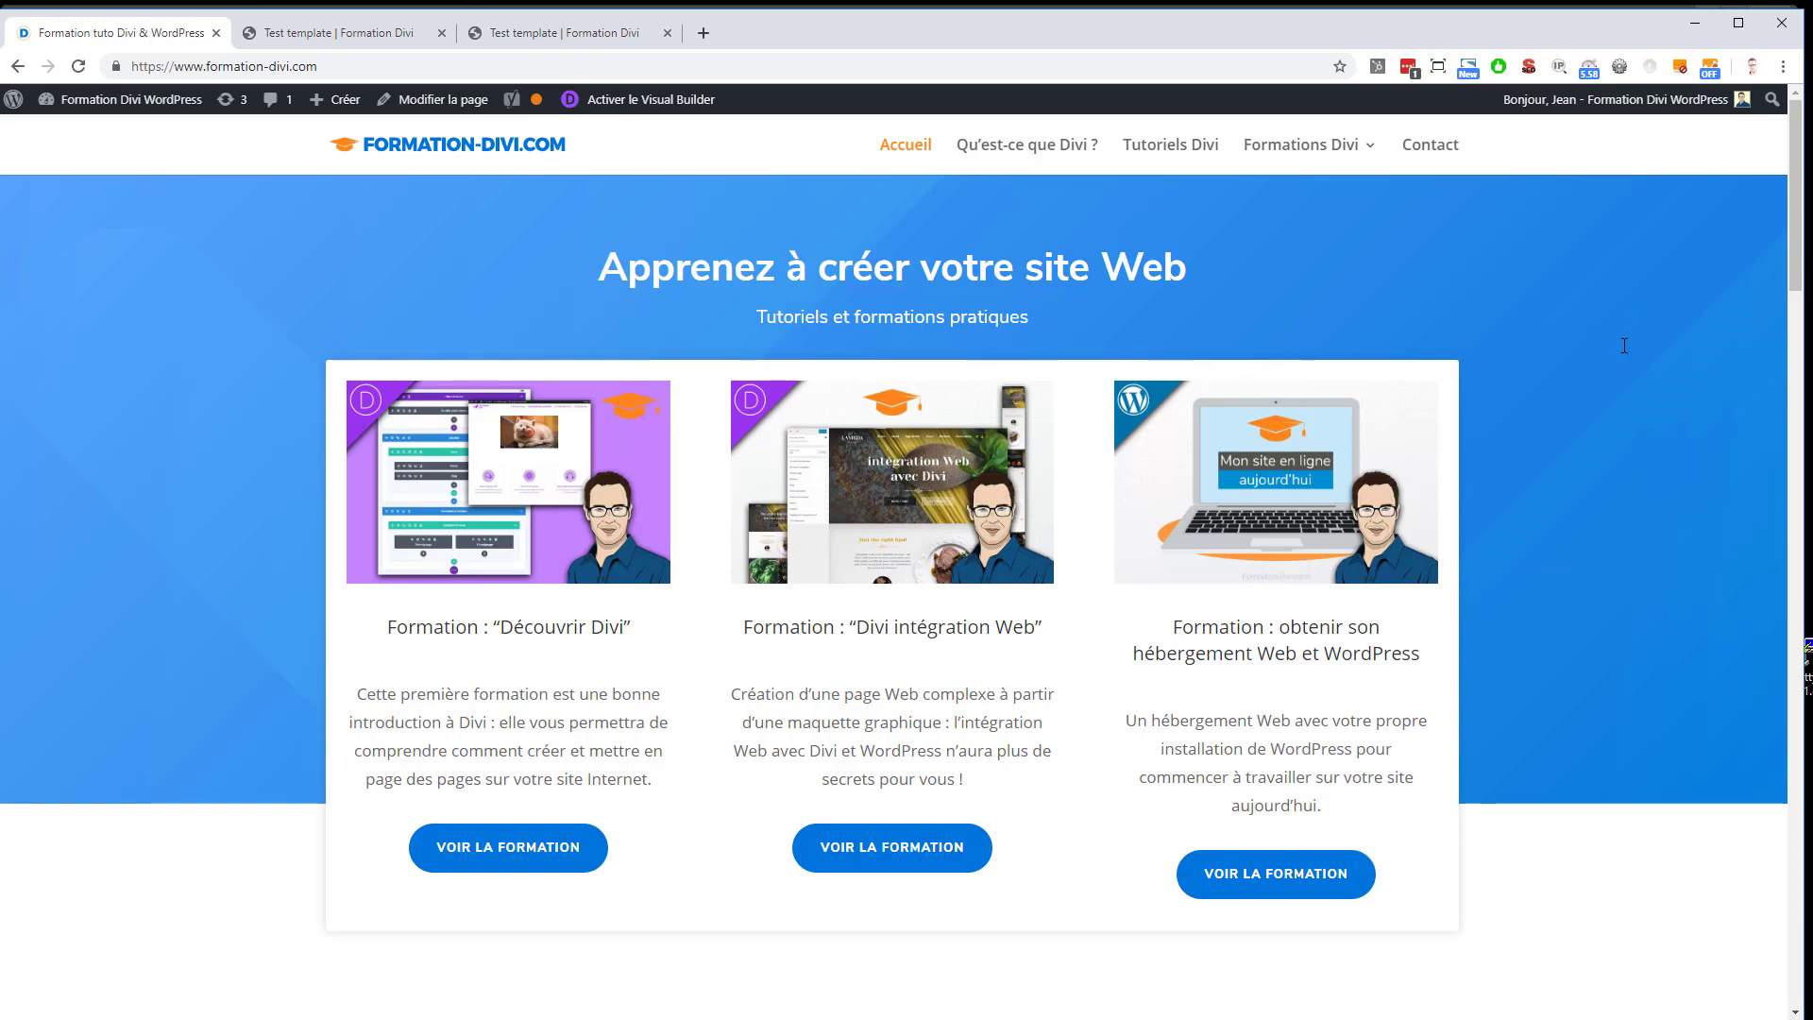
# View the training courses on the formation-divi.com homepage alongside the finished Test template page, ending on the homepage
pyautogui.click(378, 34)
pyautogui.click(106, 38)
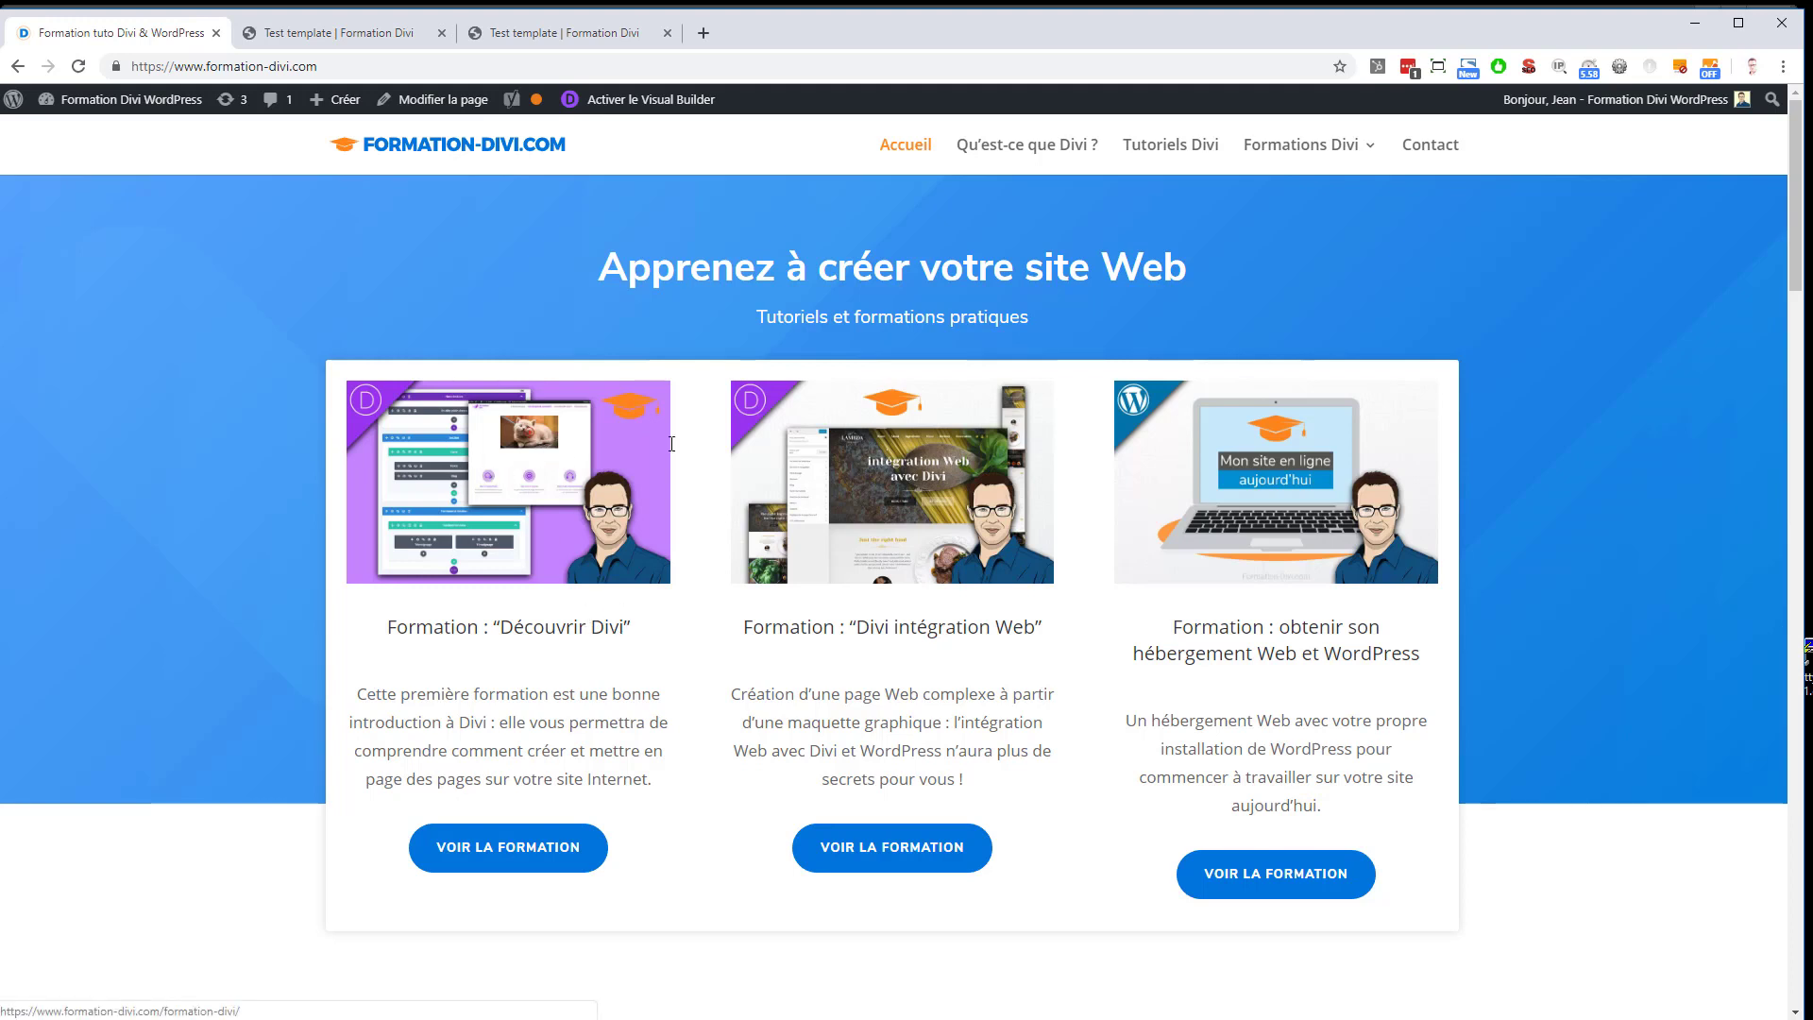
pyautogui.click(361, 38)
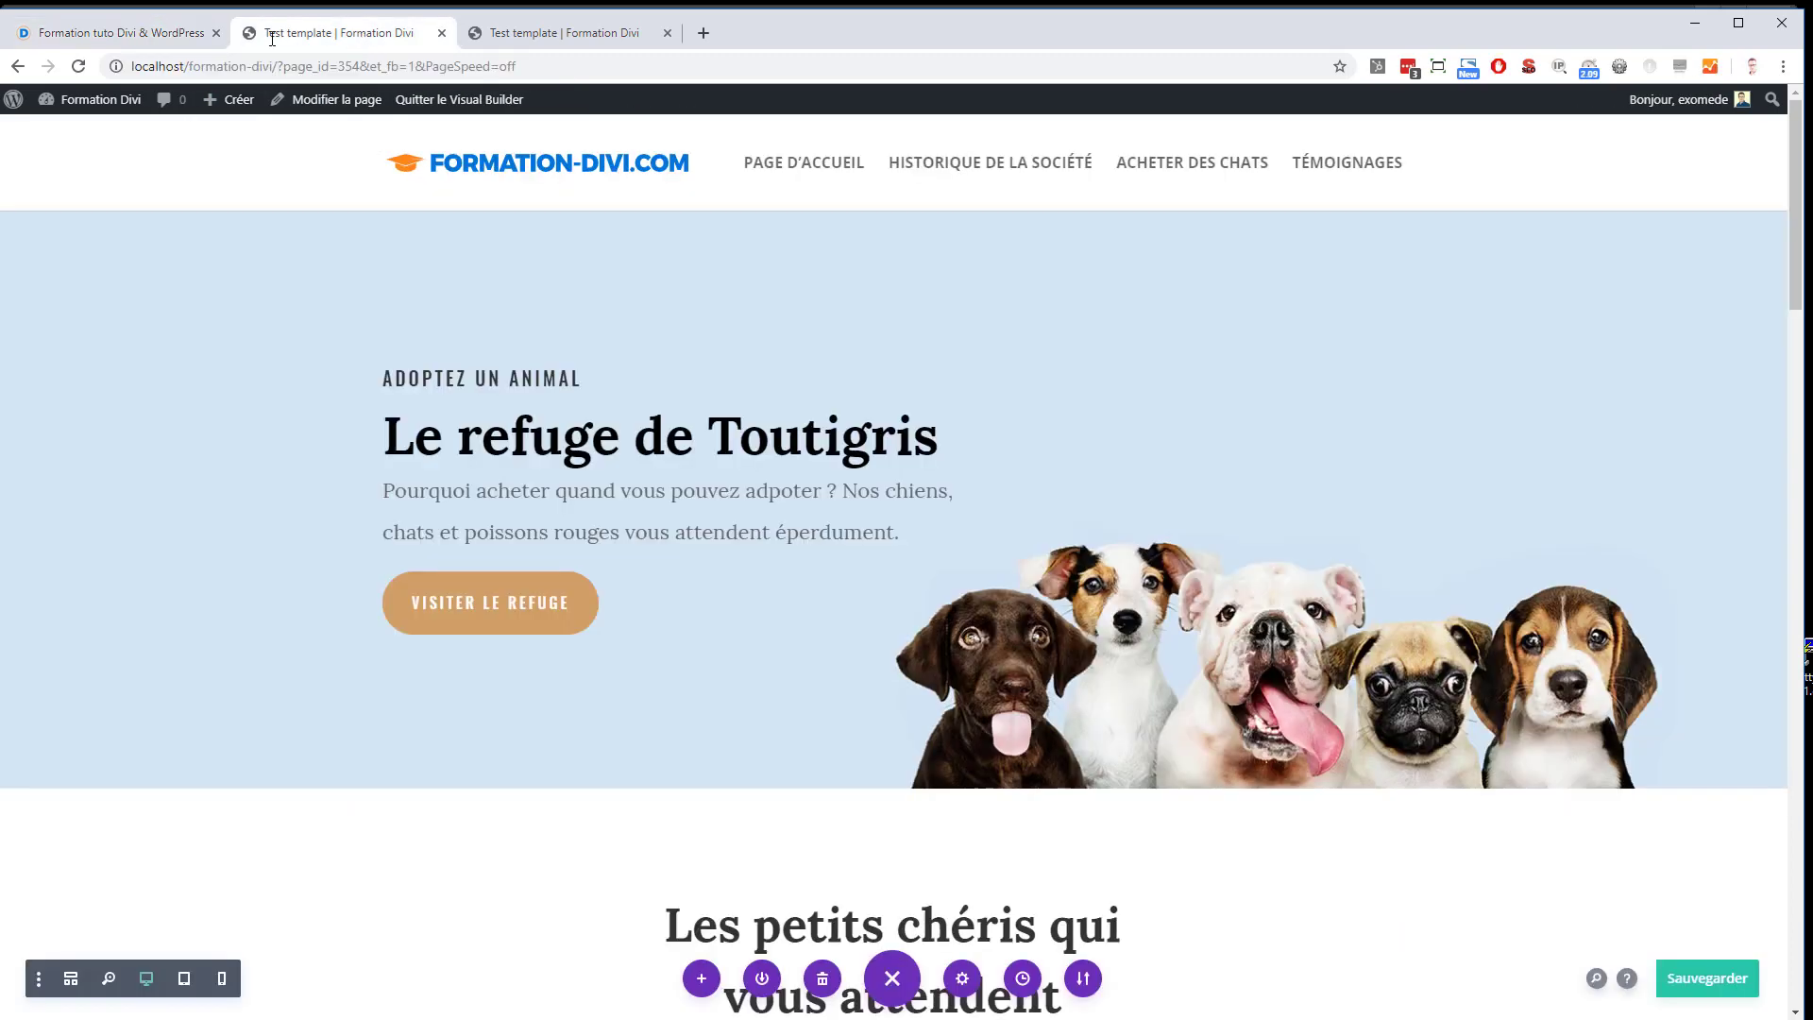
pyautogui.click(132, 34)
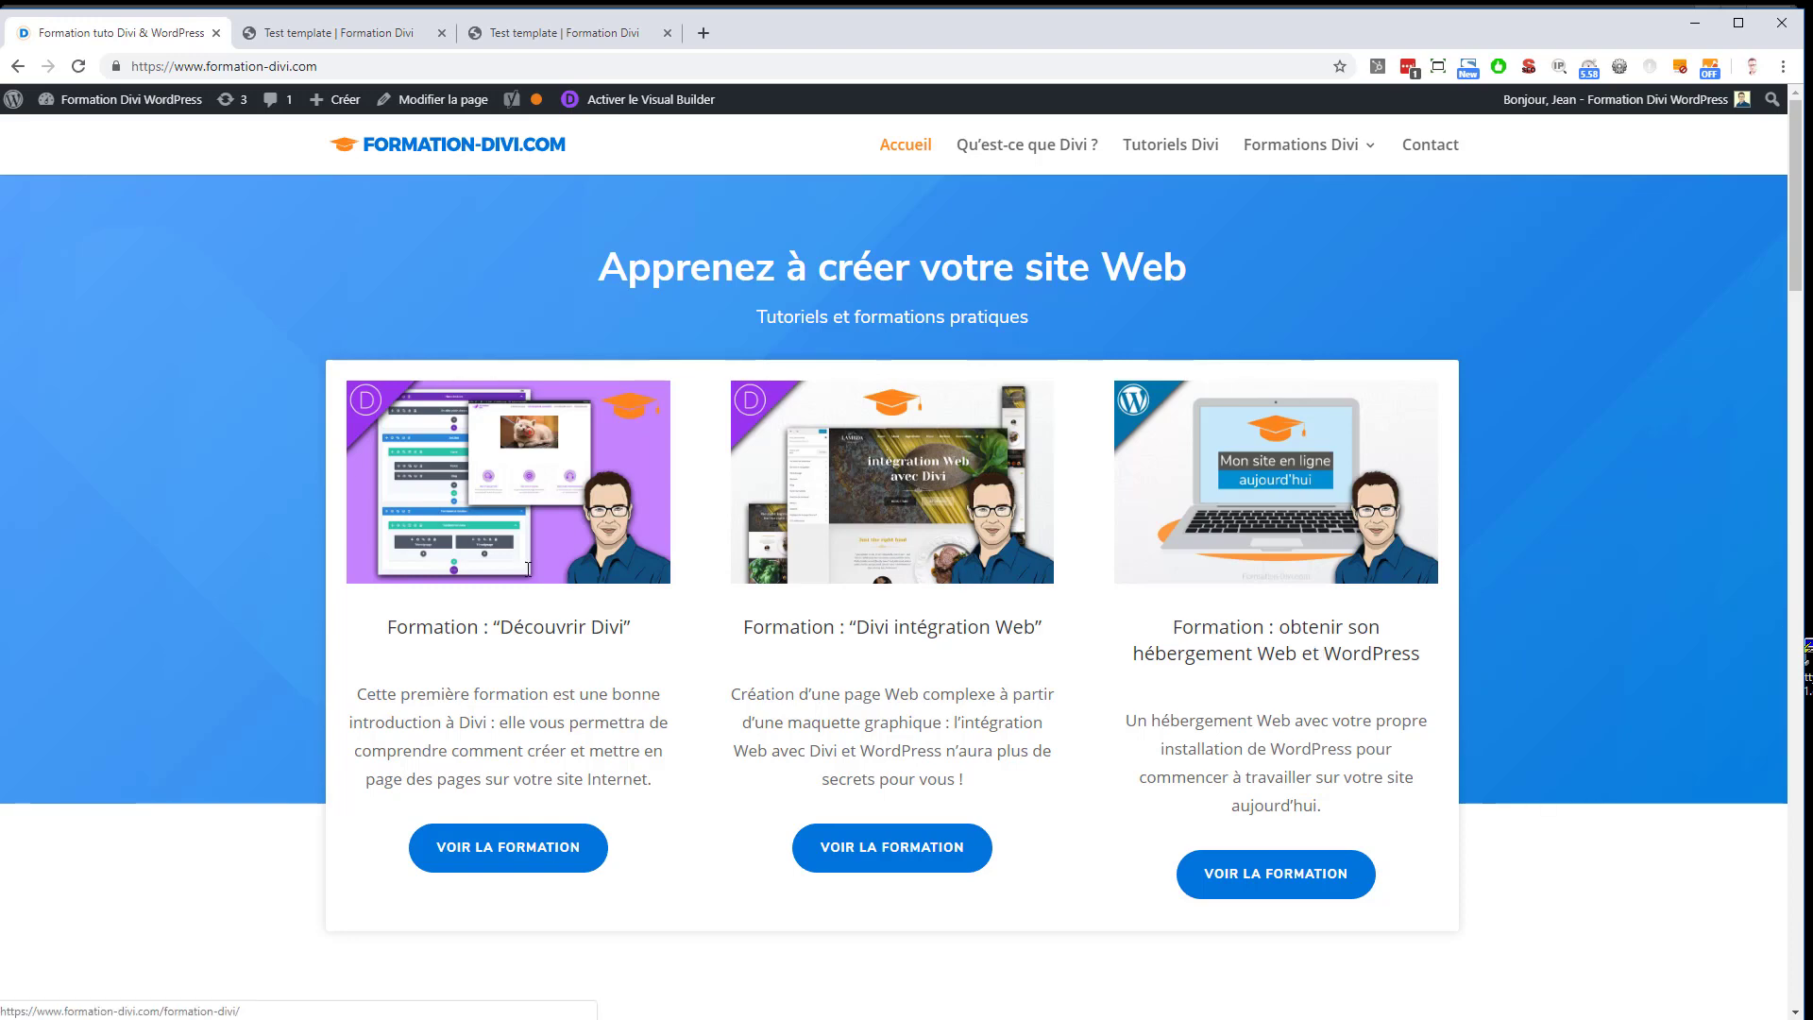
pyautogui.click(340, 32)
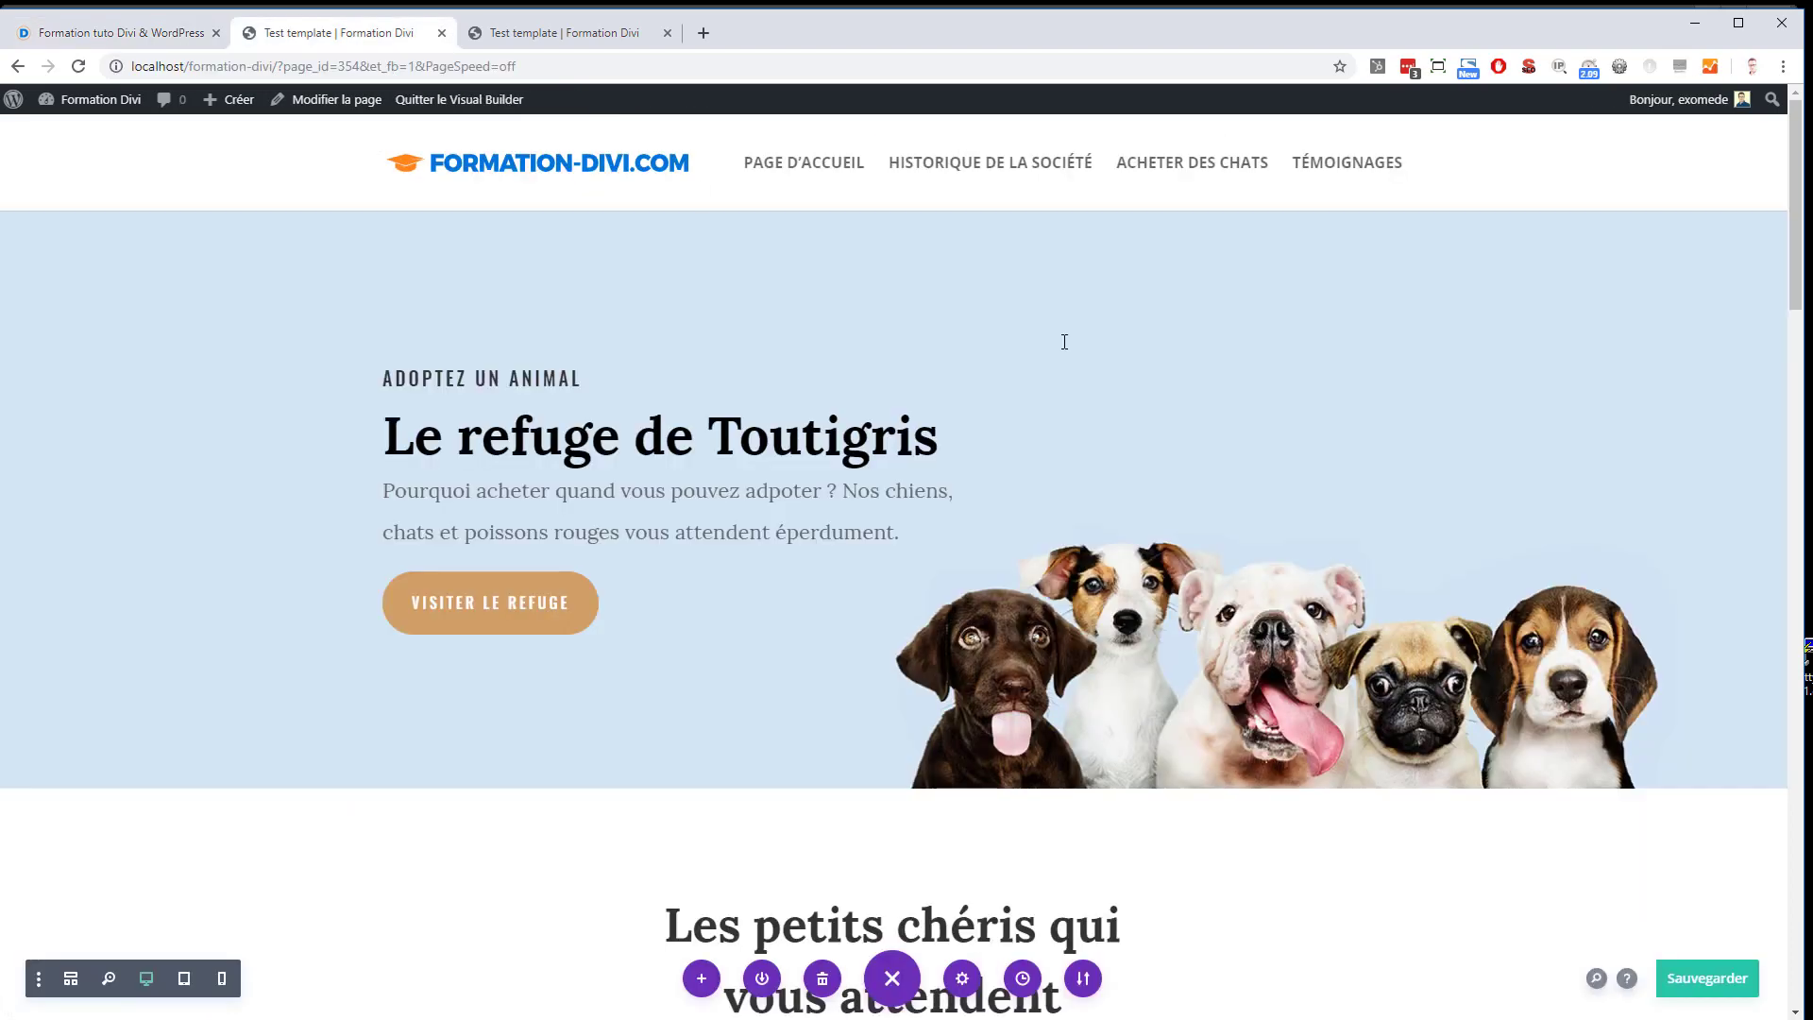
pyautogui.scroll(-10, 1765, 458)
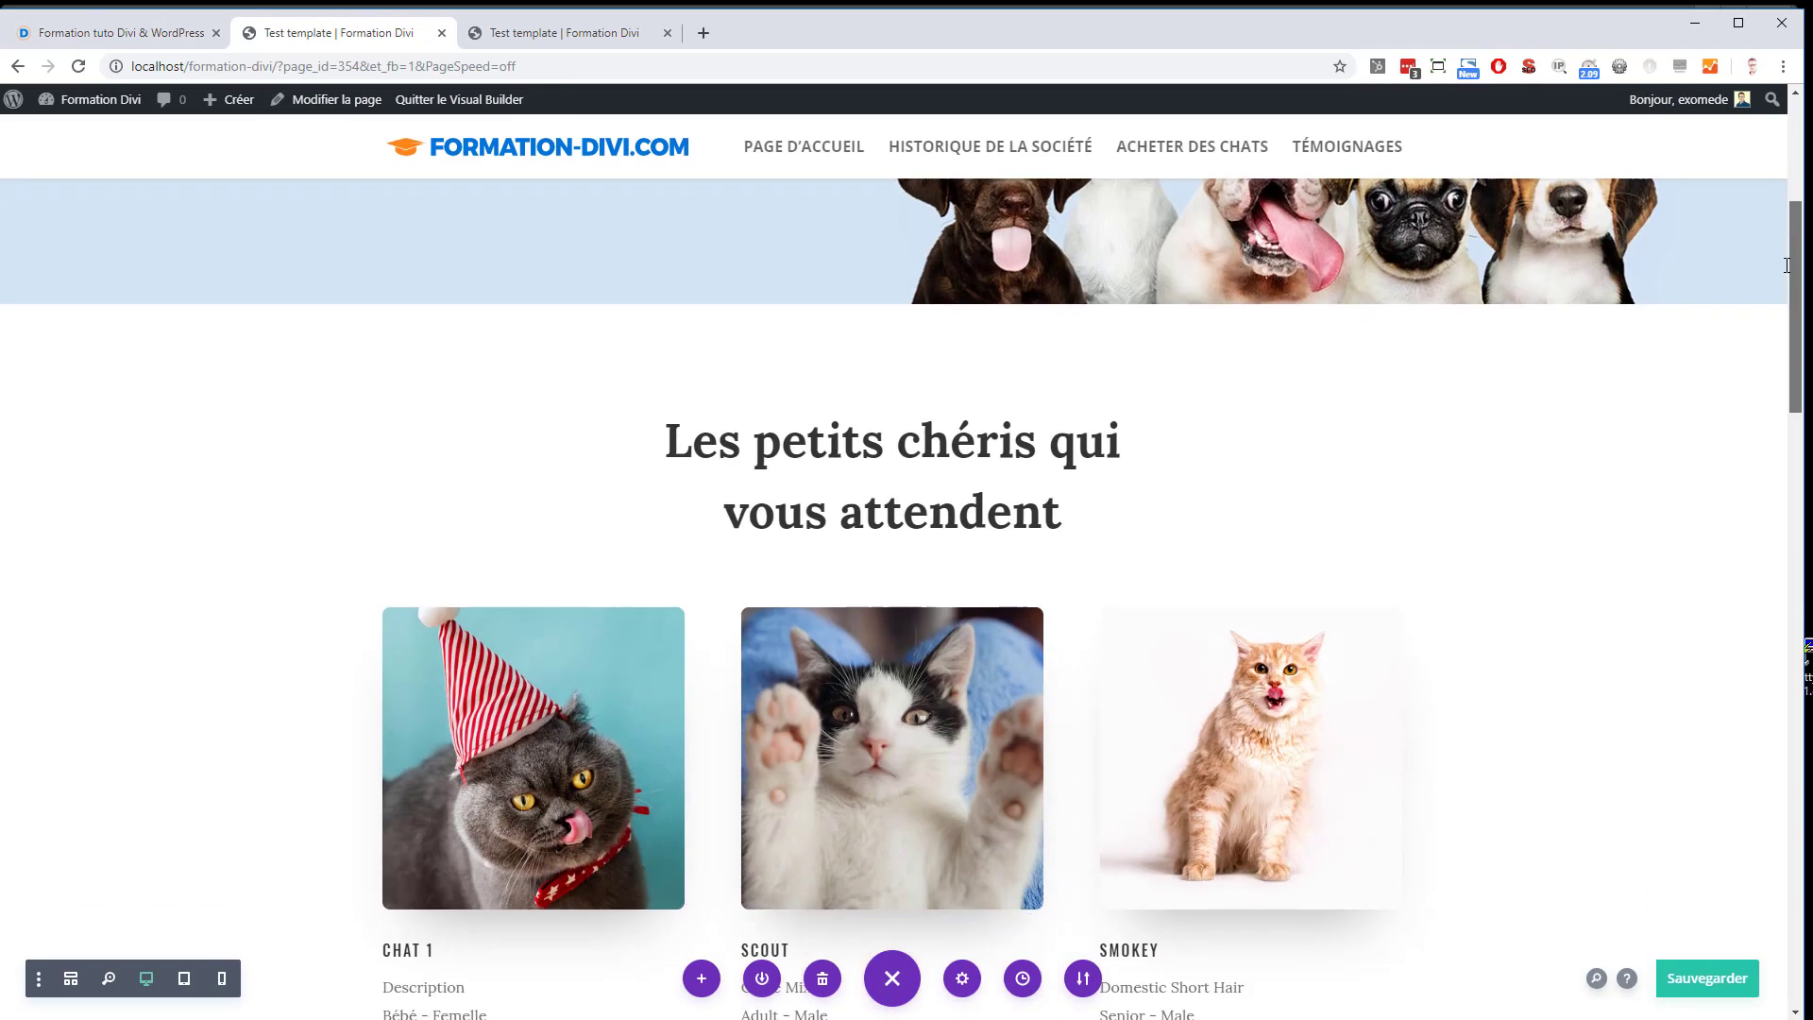
pyautogui.scroll(-15, 1765, 457)
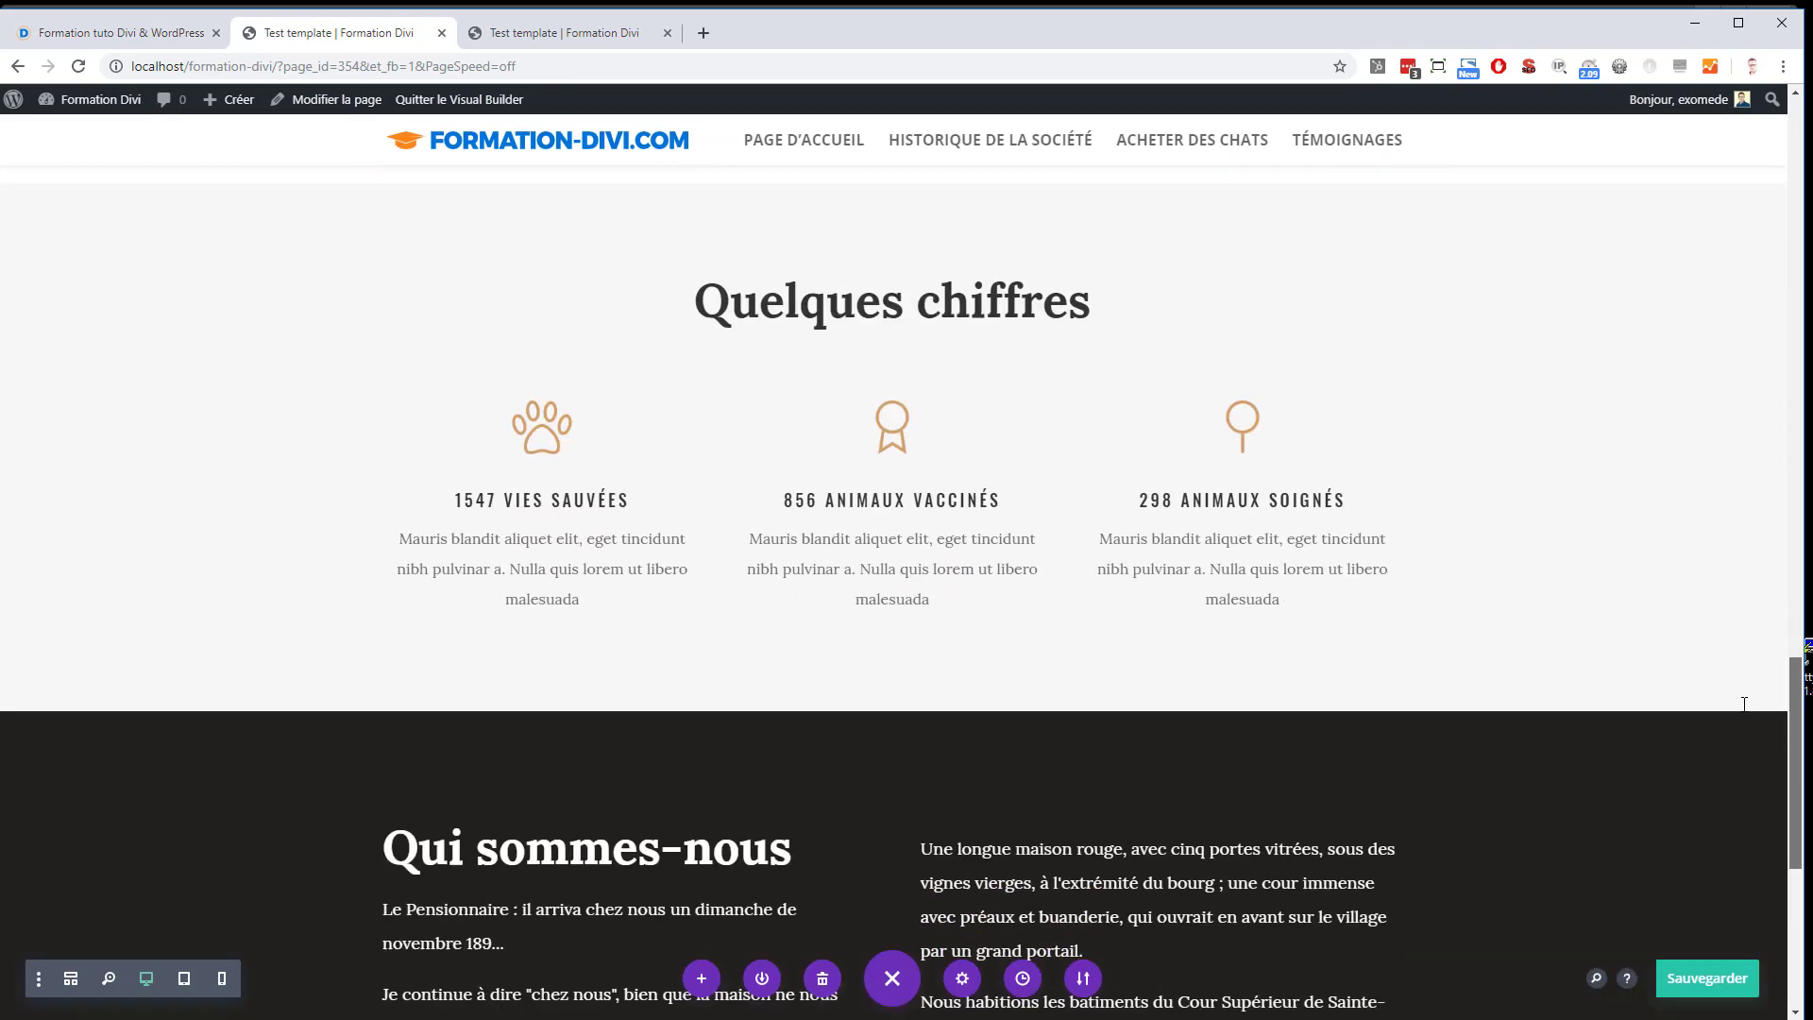
pyautogui.press('Home')
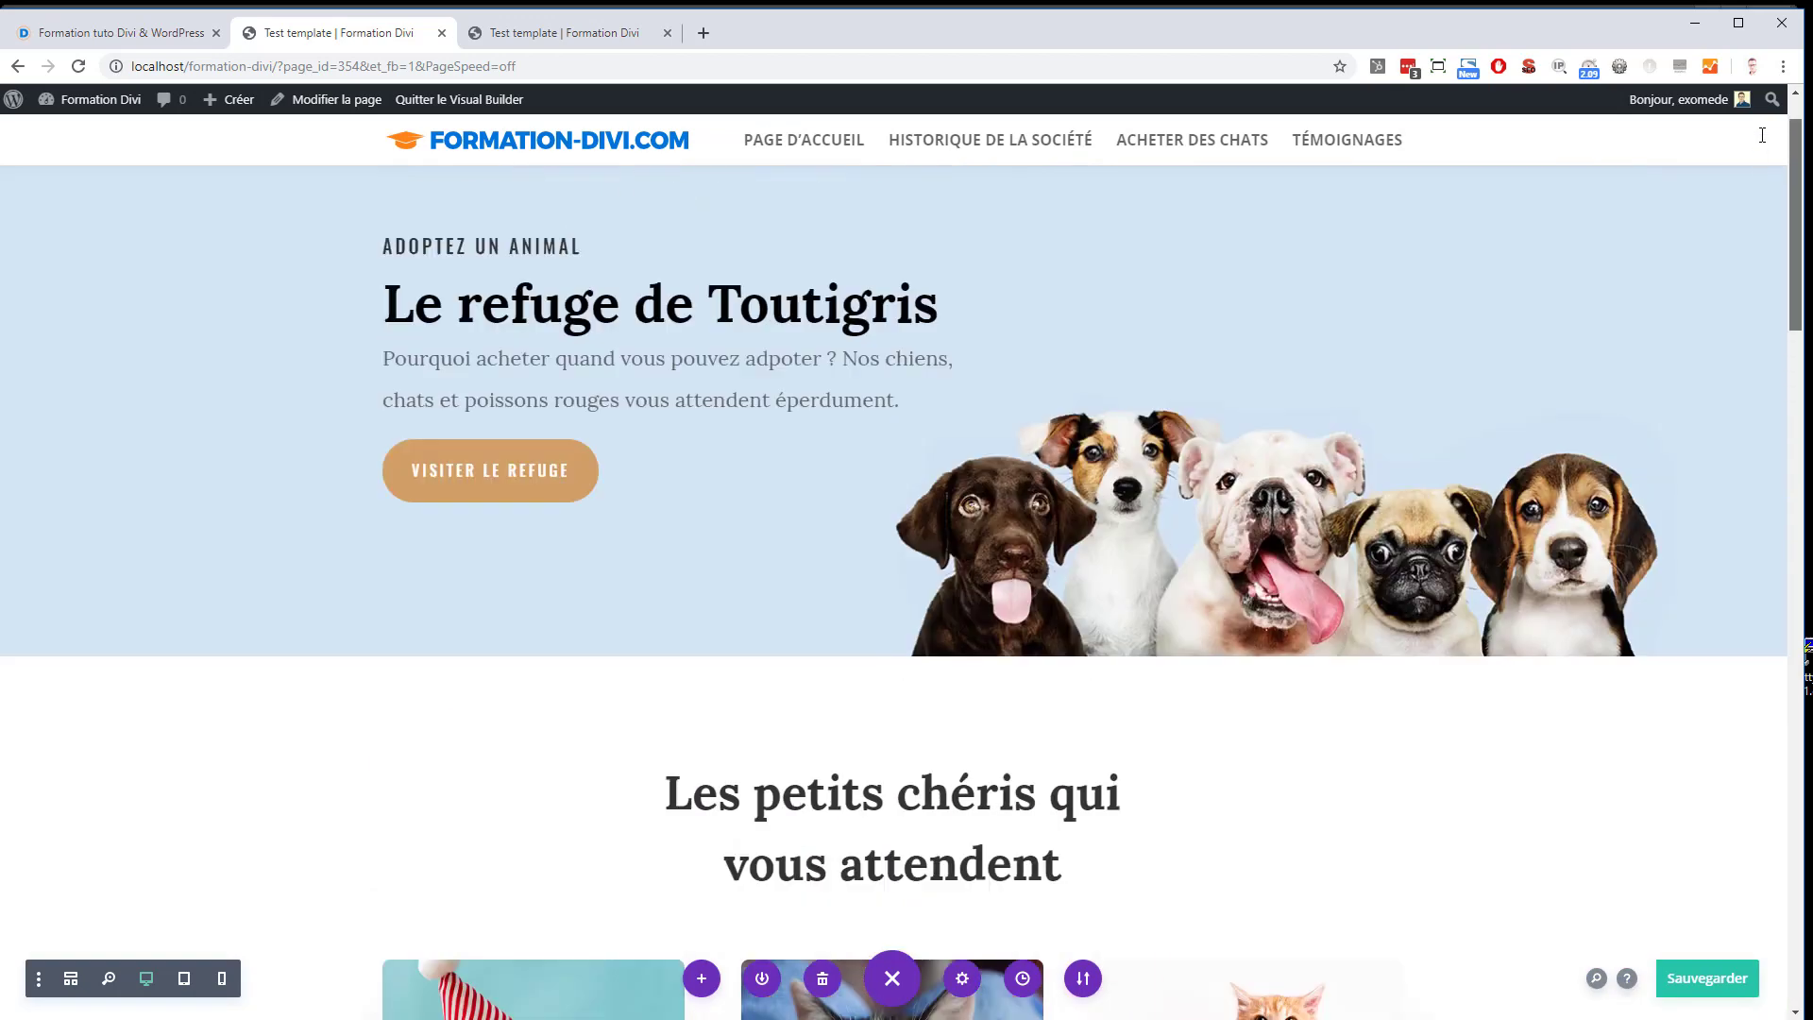
pyautogui.click(172, 40)
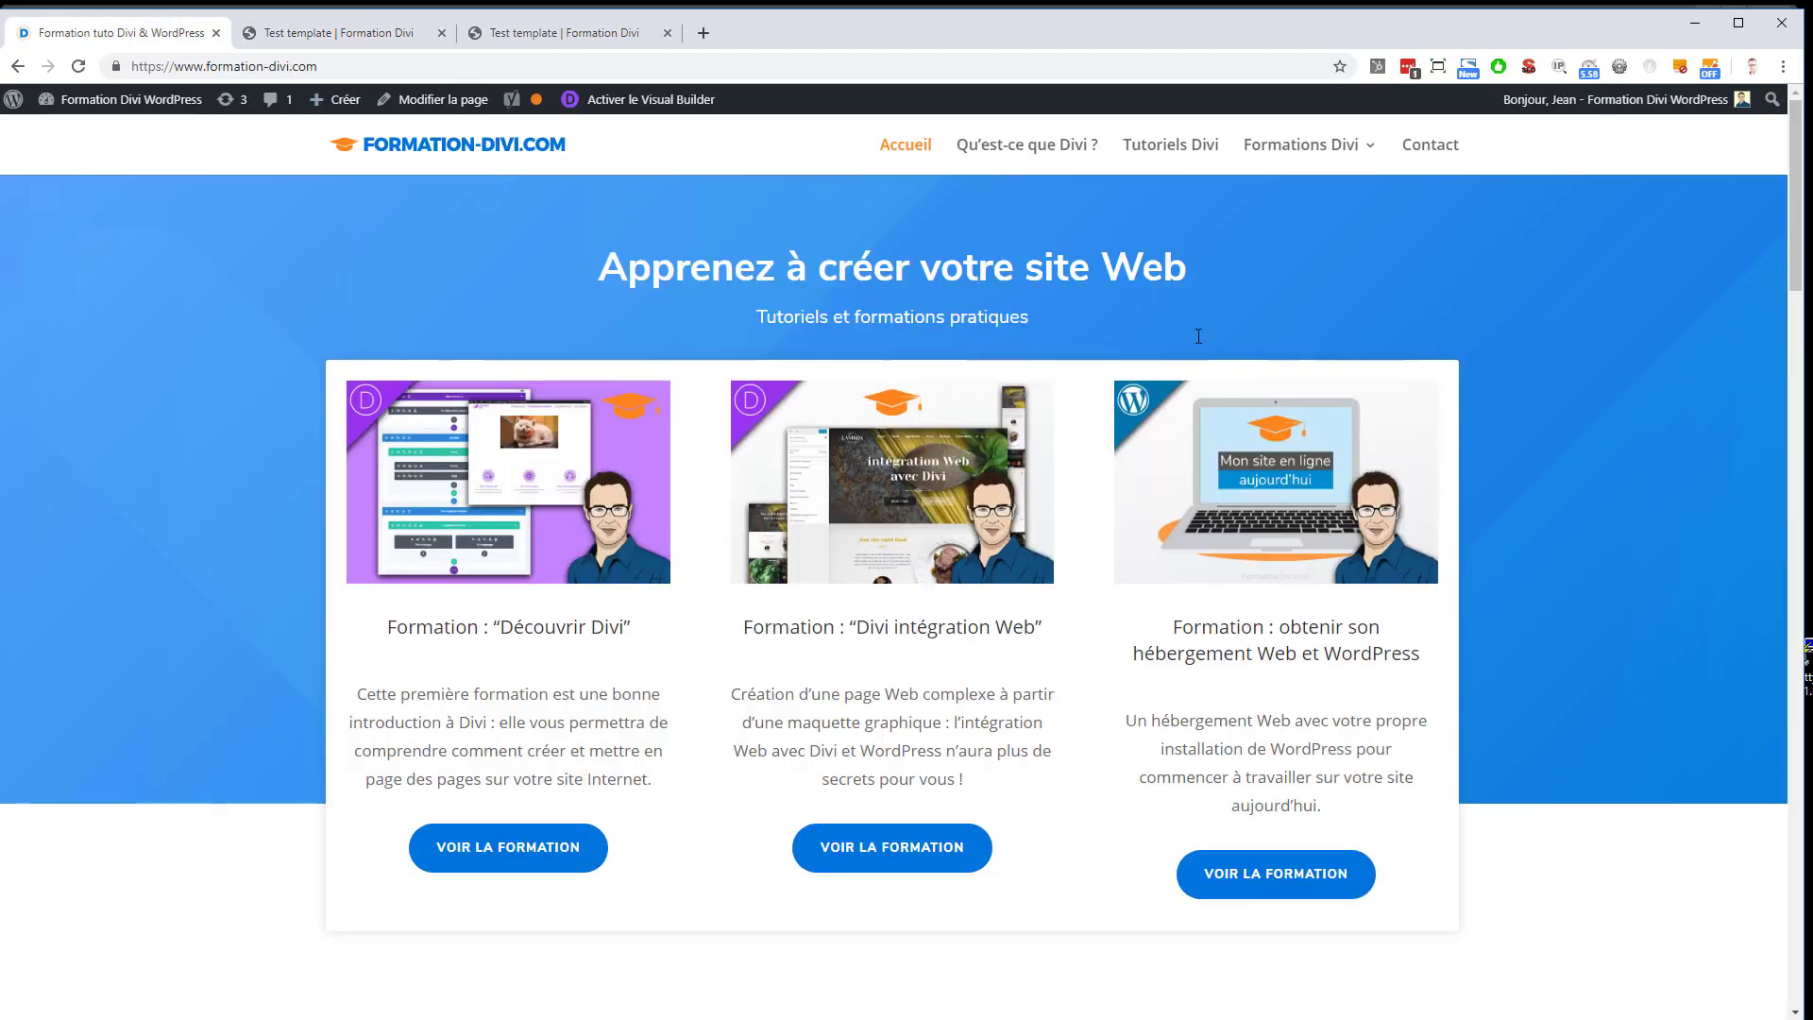